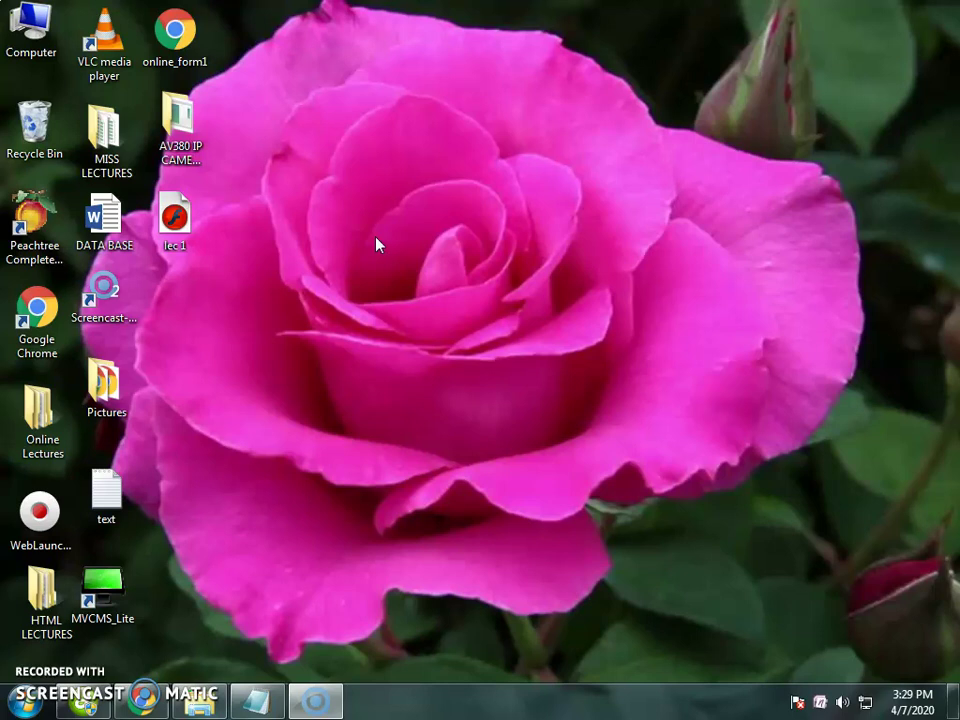
# Launch CorelDRAW 11 from Corel Graphics Suite 11 and start a new blank graphic.
pyautogui.click(347, 155)
pyautogui.press('super')
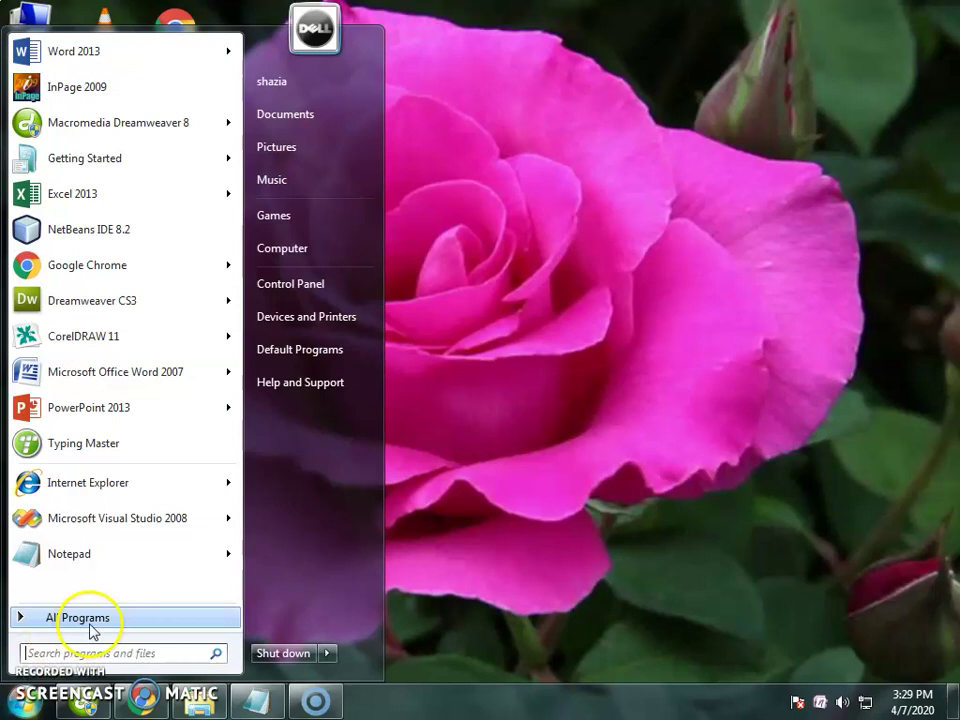
pyautogui.click(154, 624)
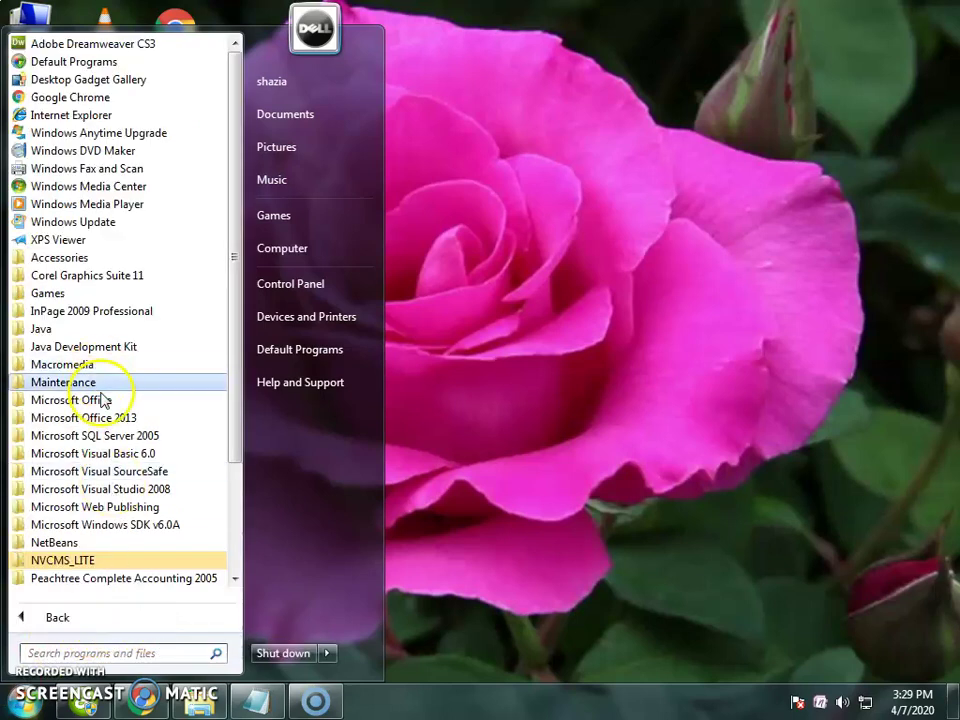
pyautogui.click(130, 280)
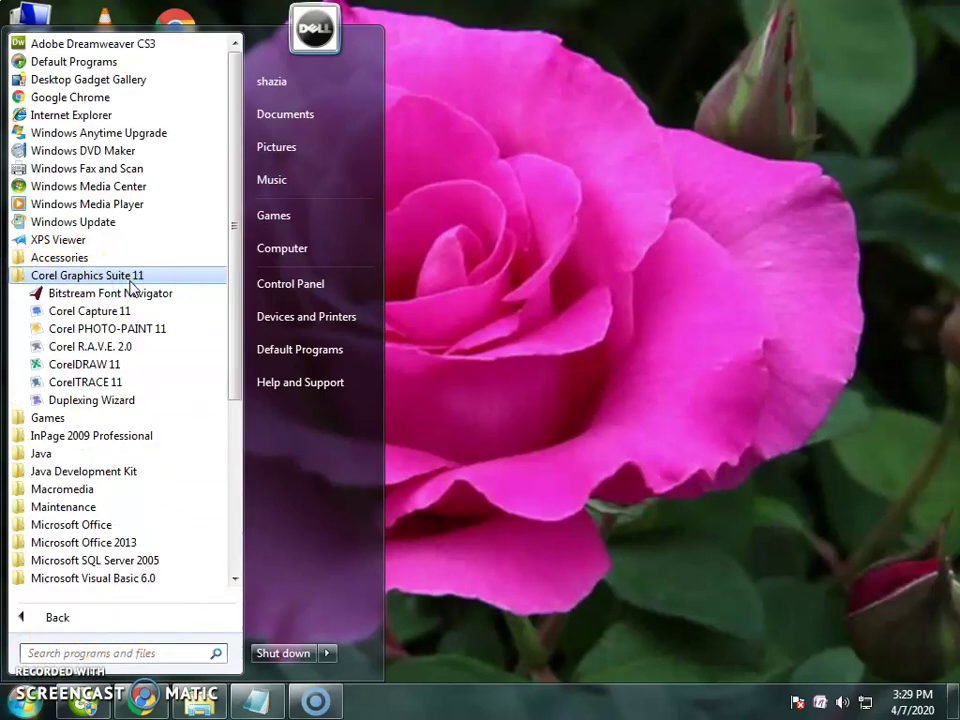
pyautogui.click(122, 366)
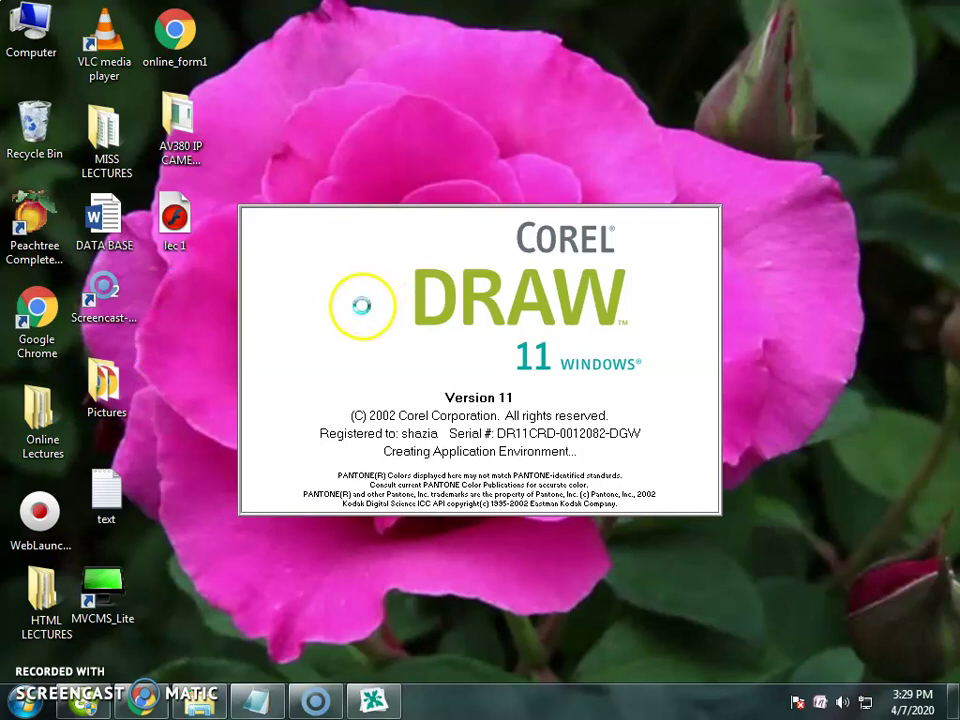
pyautogui.click(535, 441)
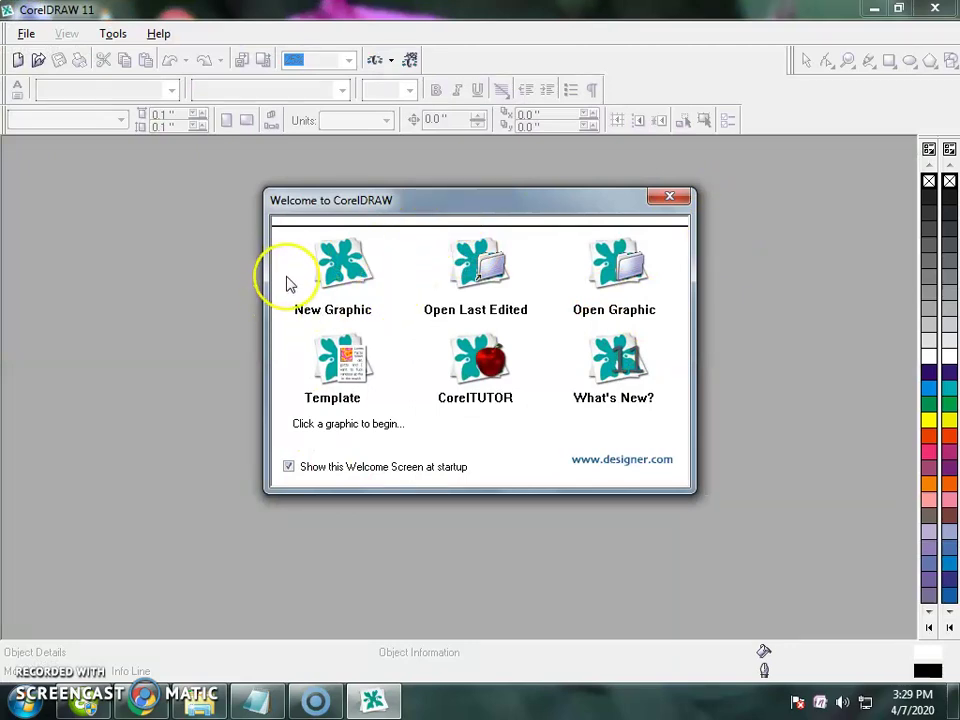
pyautogui.click(336, 262)
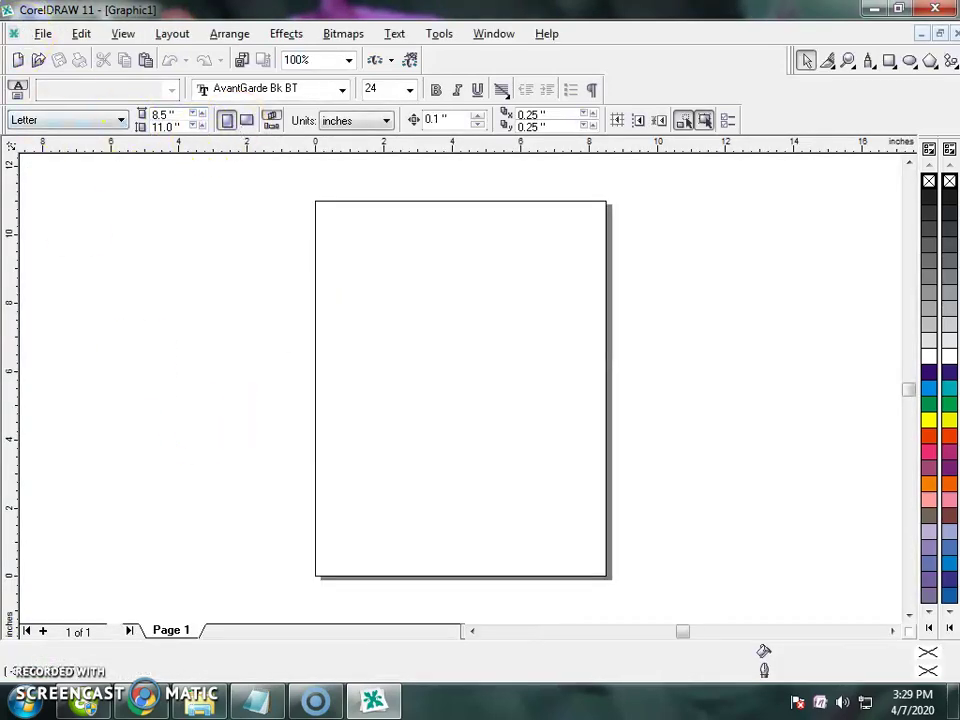
# Undock and close the Standard toolbar, and set the page size to A4.
pyautogui.moveTo(5, 62); pyautogui.dragTo(266, 360)
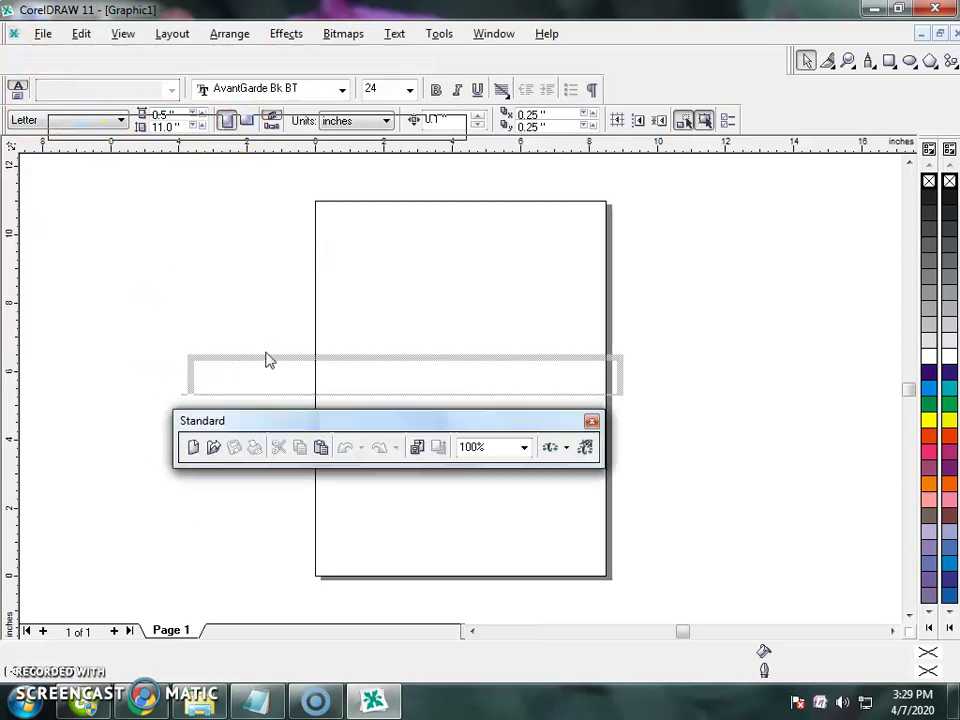
pyautogui.click(596, 421)
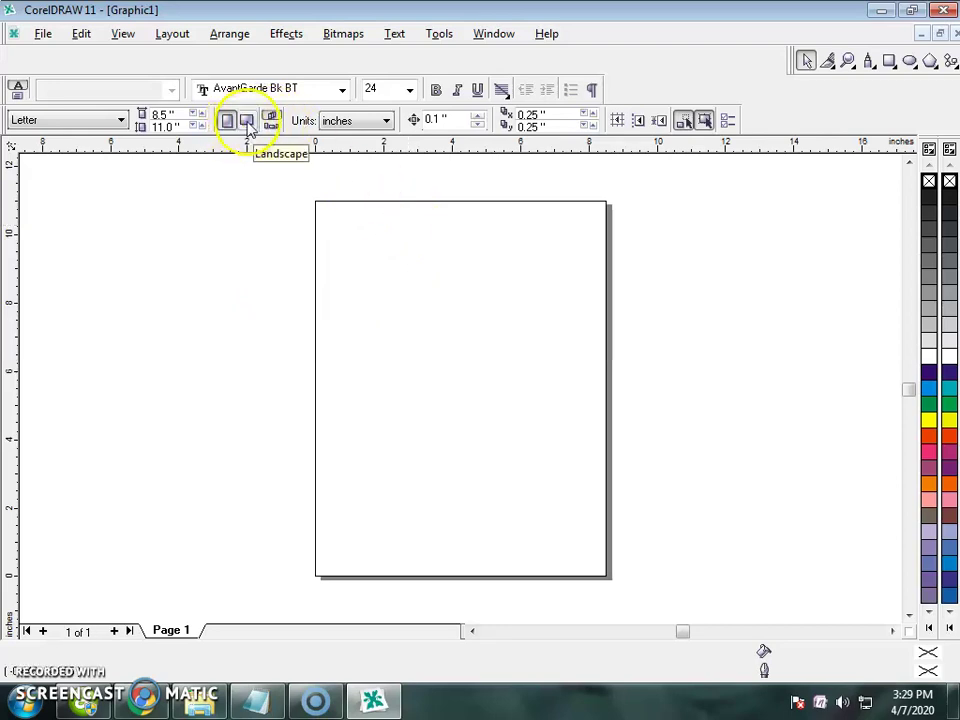
pyautogui.click(103, 122)
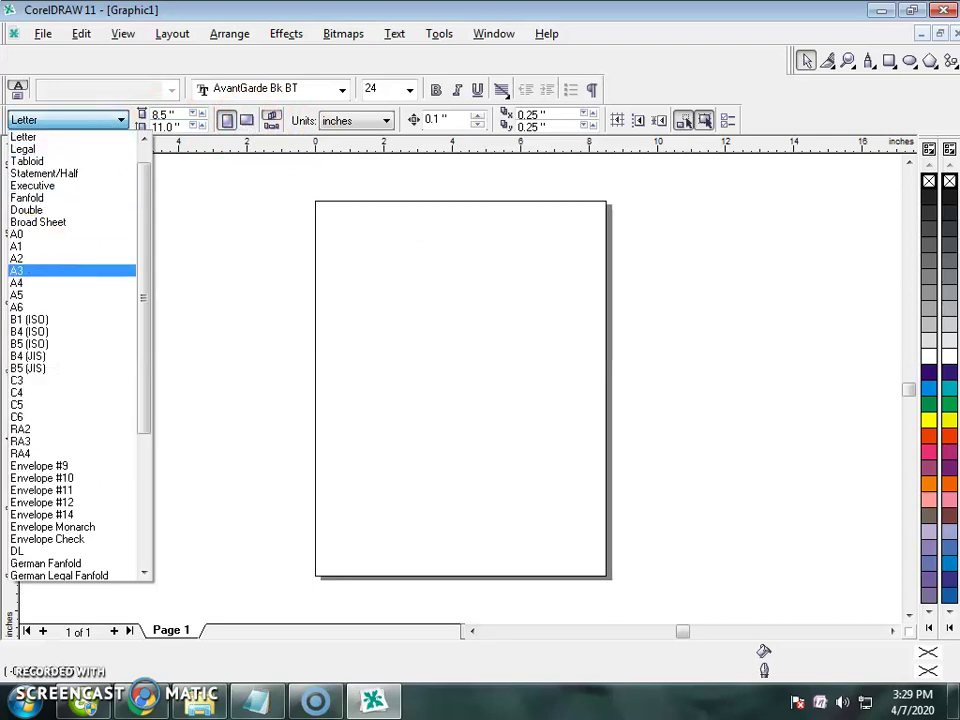
pyautogui.click(19, 283)
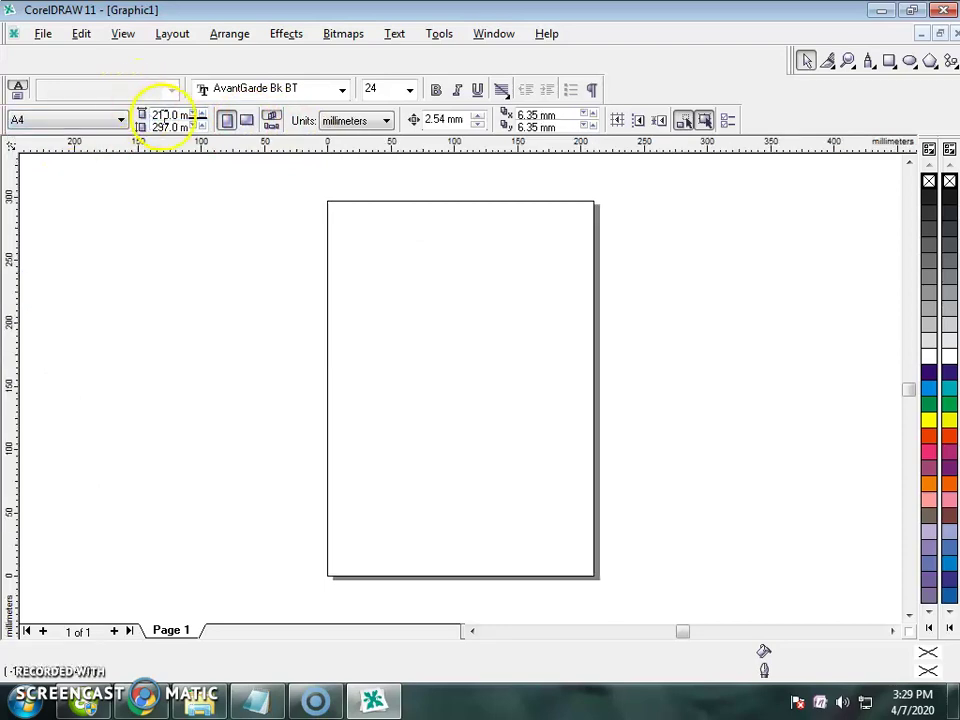
# Undock and close both the Text toolbar and the Toolbox.
pyautogui.moveTo(15, 88); pyautogui.dragTo(178, 278)
pyautogui.click(766, 280)
pyautogui.moveTo(797, 60); pyautogui.dragTo(300, 350)
pyautogui.click(574, 343)
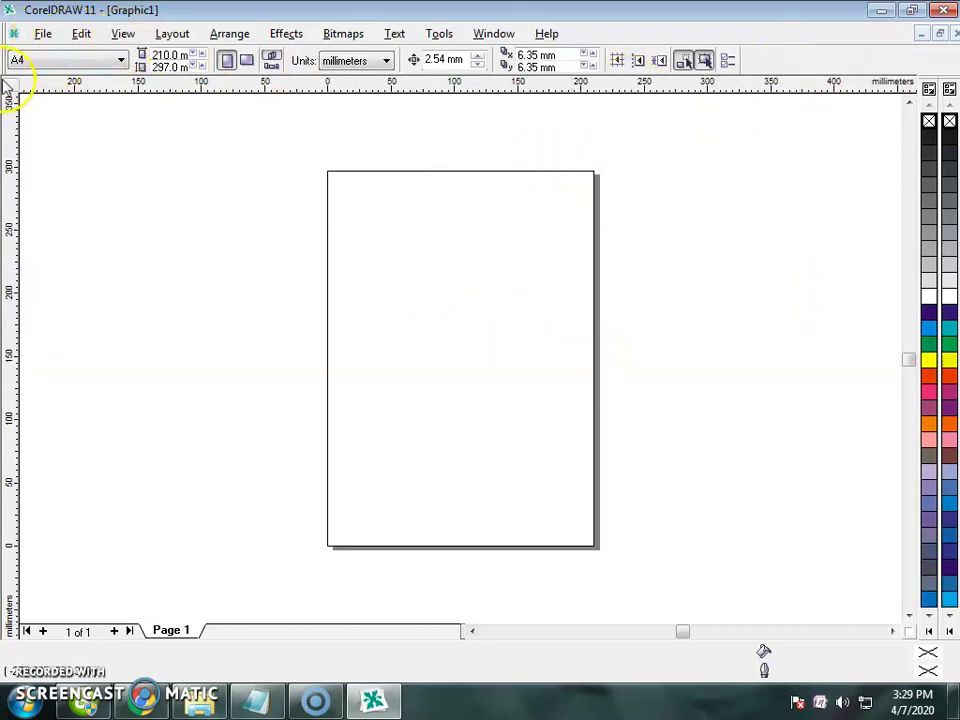
# Set the page orientation to landscape and look through the available measurement units.
pyautogui.click(246, 60)
pyautogui.click(226, 60)
pyautogui.click(247, 60)
pyautogui.click(357, 61)
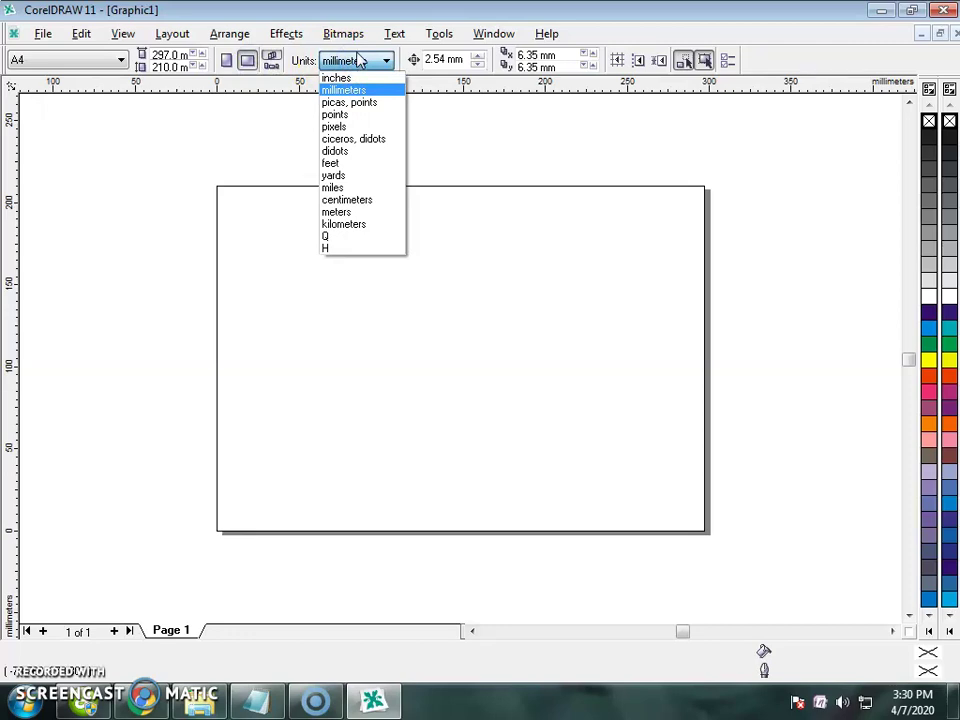
pyautogui.click(474, 150)
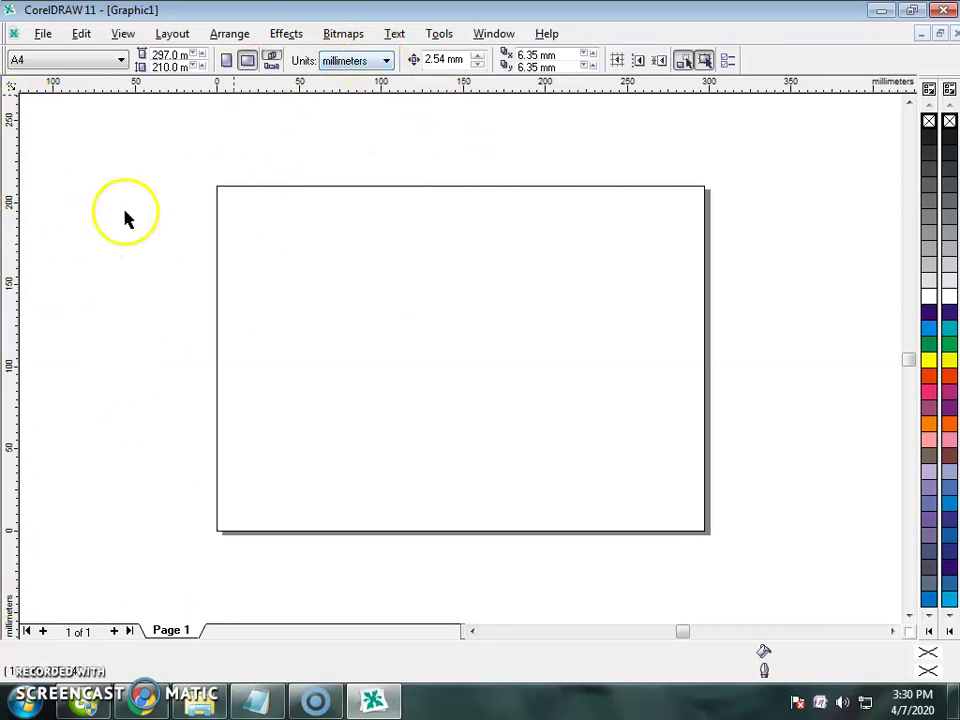
# Close the inner of the two docked color palettes, keeping the Default RGB palette.
pyautogui.click(929, 88)
pyautogui.click(860, 160)
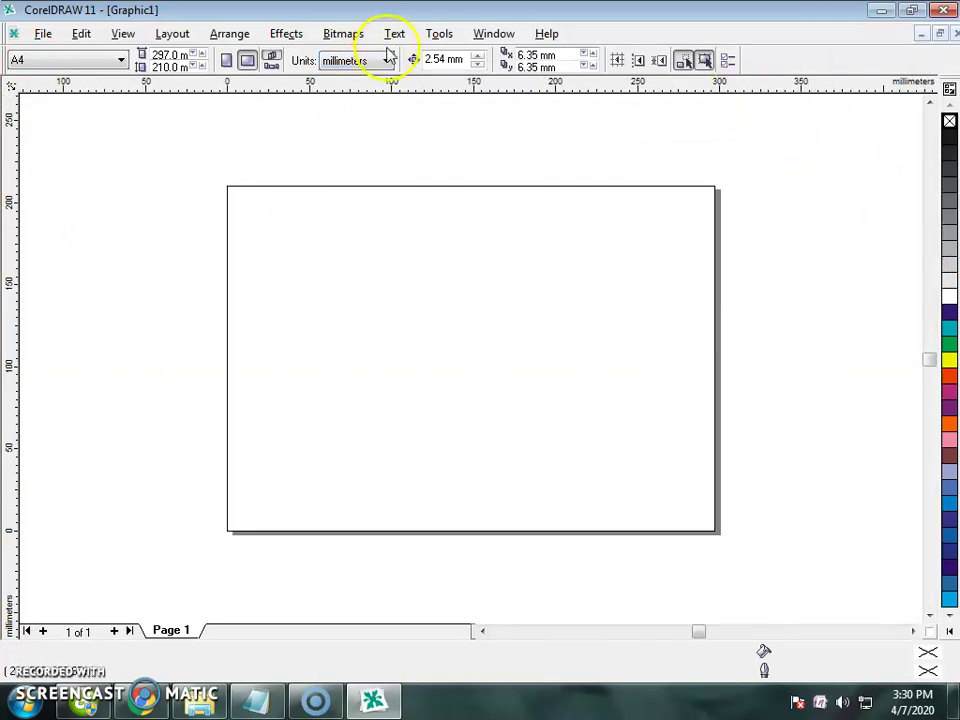
# Show the Toolbox again and dock it vertically along the edge of the drawing window beside the ruler.
pyautogui.click(493, 33)
pyautogui.moveTo(523, 189)
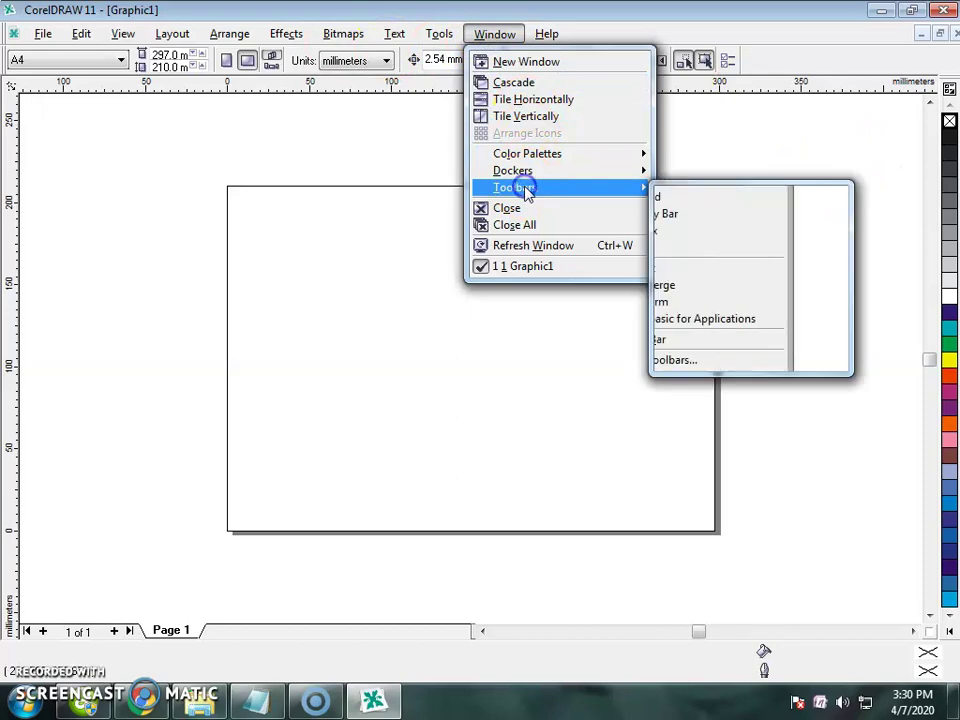
pyautogui.click(740, 231)
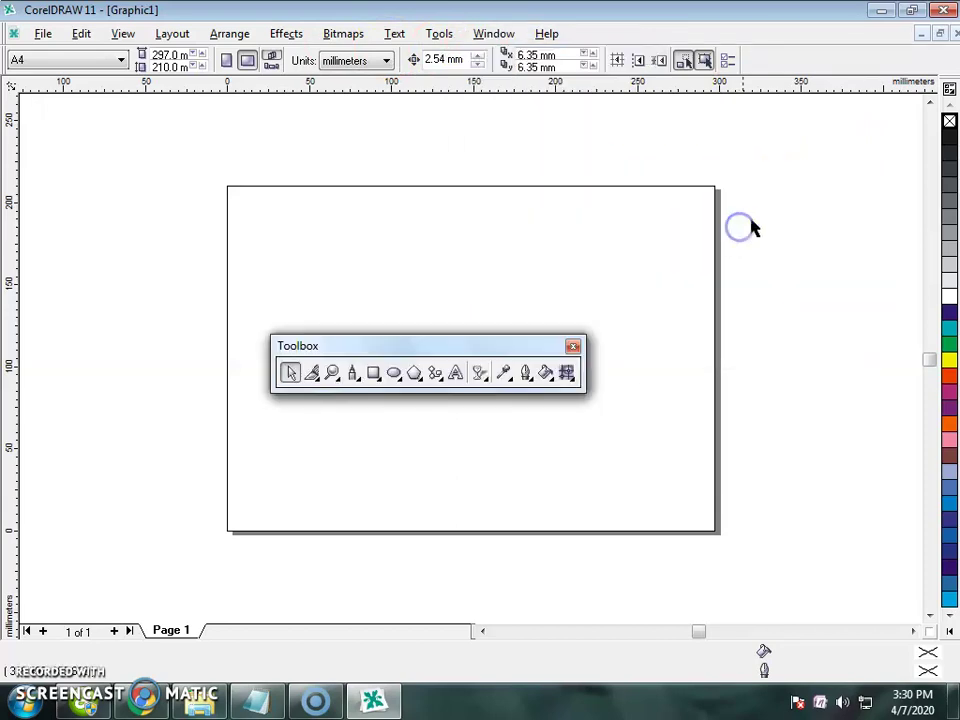
pyautogui.moveTo(489, 349); pyautogui.dragTo(12, 88)
pyautogui.click(186, 264)
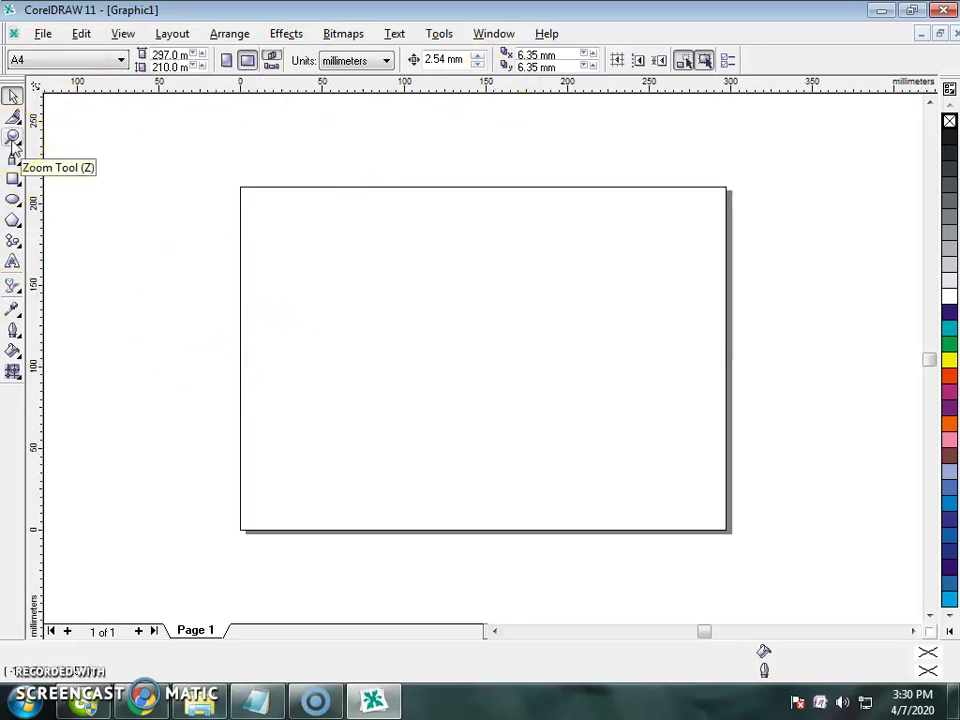
# Practice zooming in and out on the page with the Zoom tool, including a marquee zoom around the page.
pyautogui.click(13, 137)
pyautogui.moveTo(221, 178); pyautogui.dragTo(681, 546)
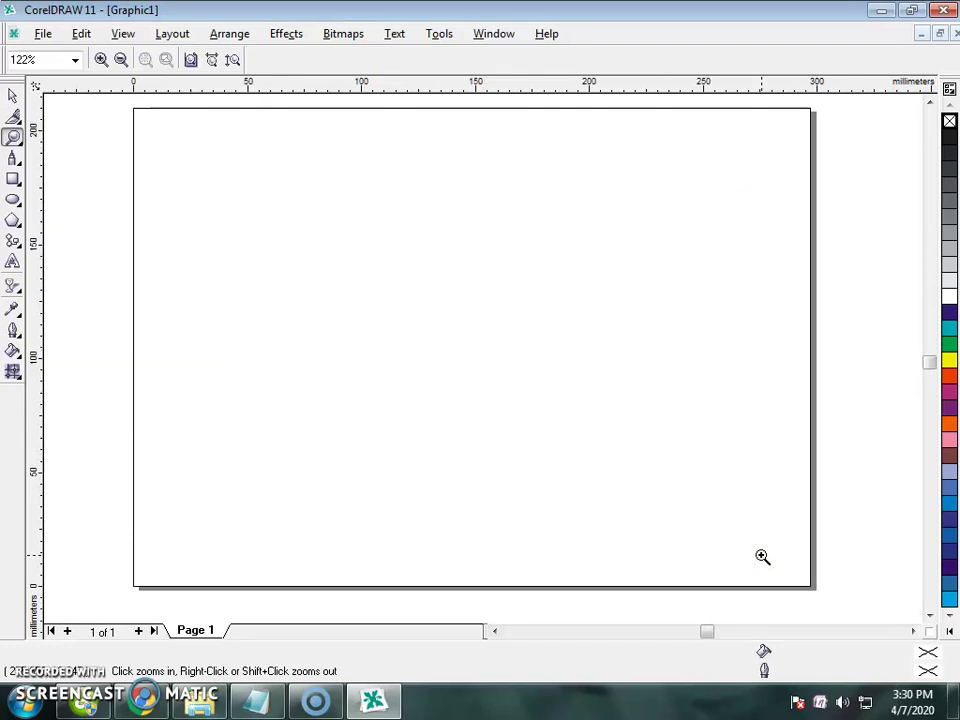
pyautogui.rightClick(242, 289)
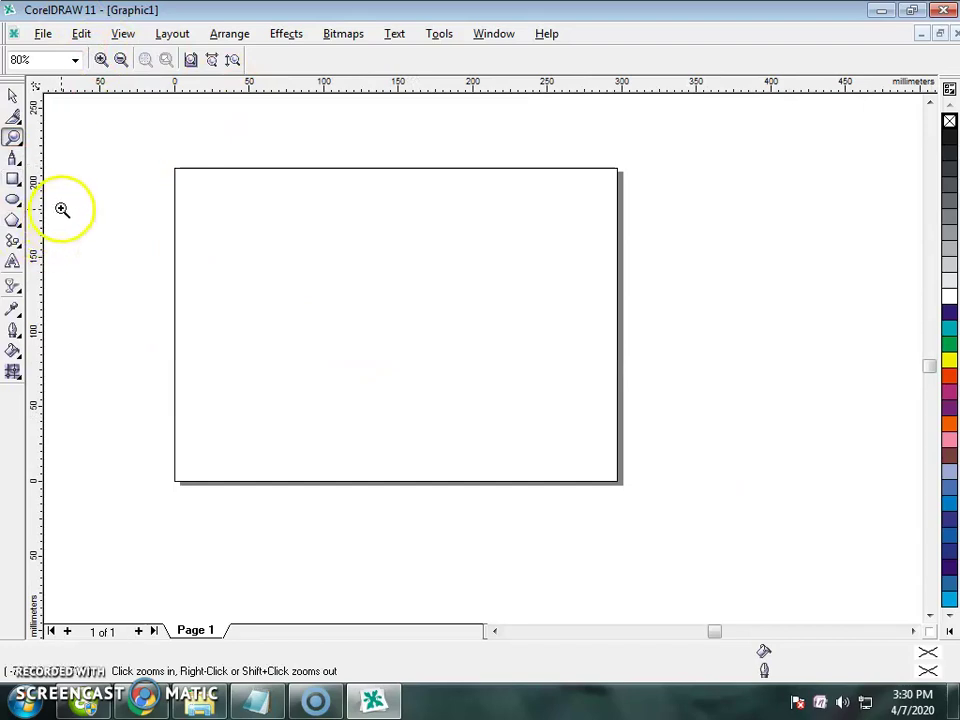
pyautogui.rightClick(150, 195)
pyautogui.click(169, 191)
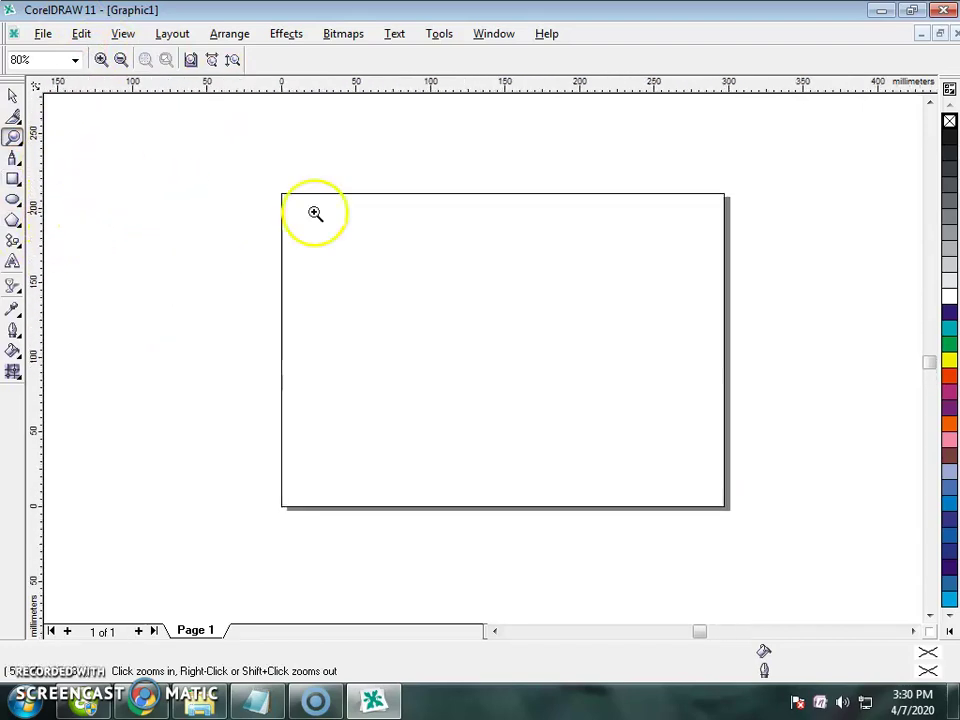
pyautogui.click(426, 221)
pyautogui.rightClick(461, 203)
pyautogui.click(460, 207)
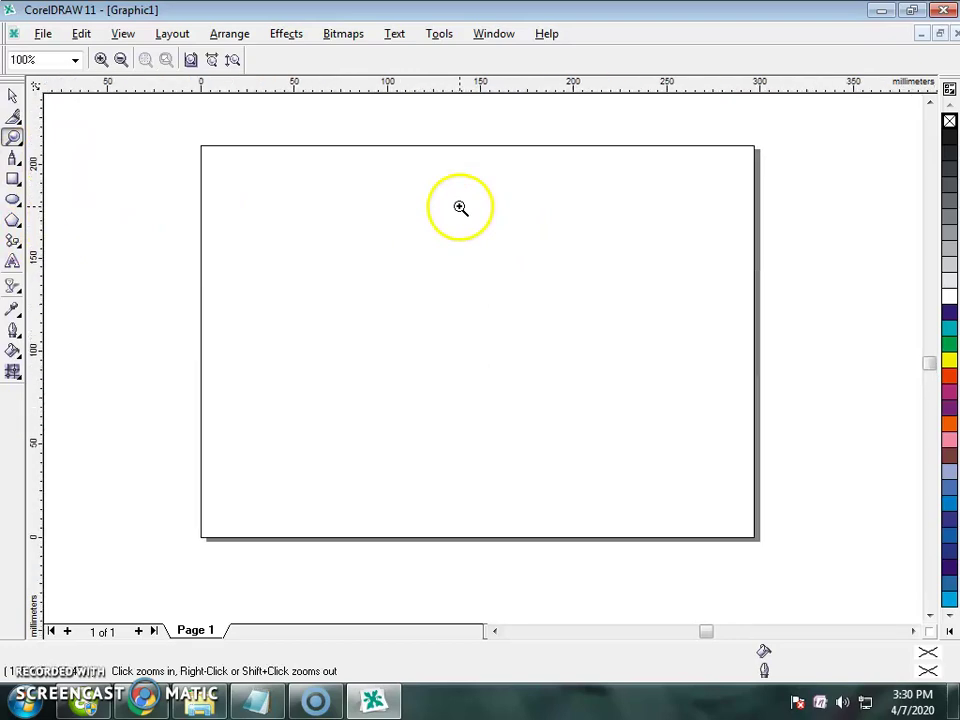
pyautogui.click(375, 121)
pyautogui.rightClick(369, 112)
pyautogui.click(369, 112)
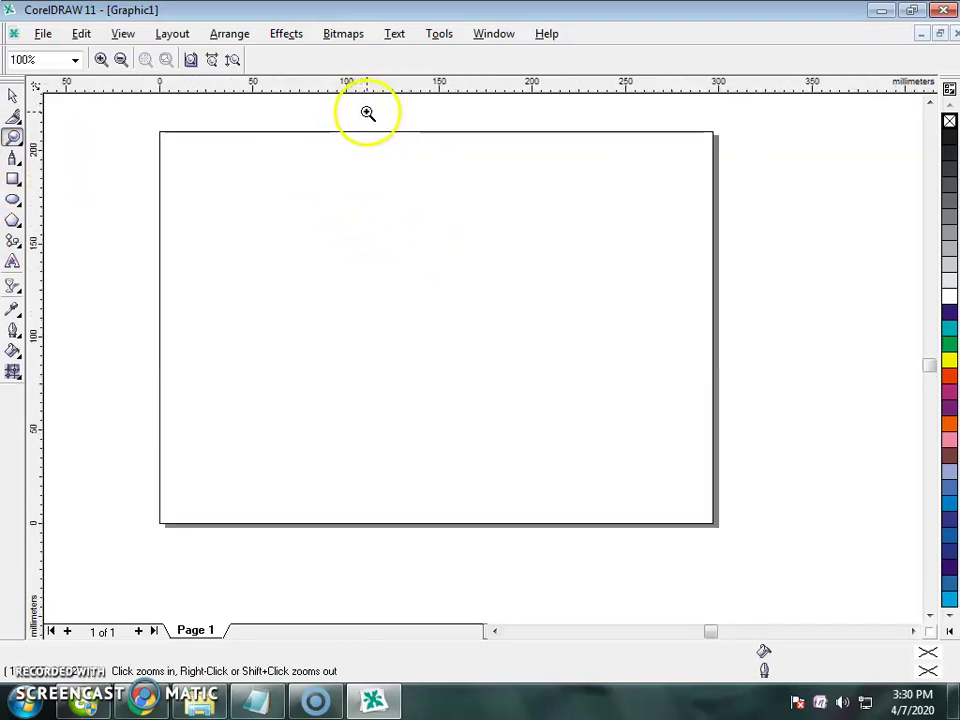
pyautogui.click(291, 114)
pyautogui.click(13, 96)
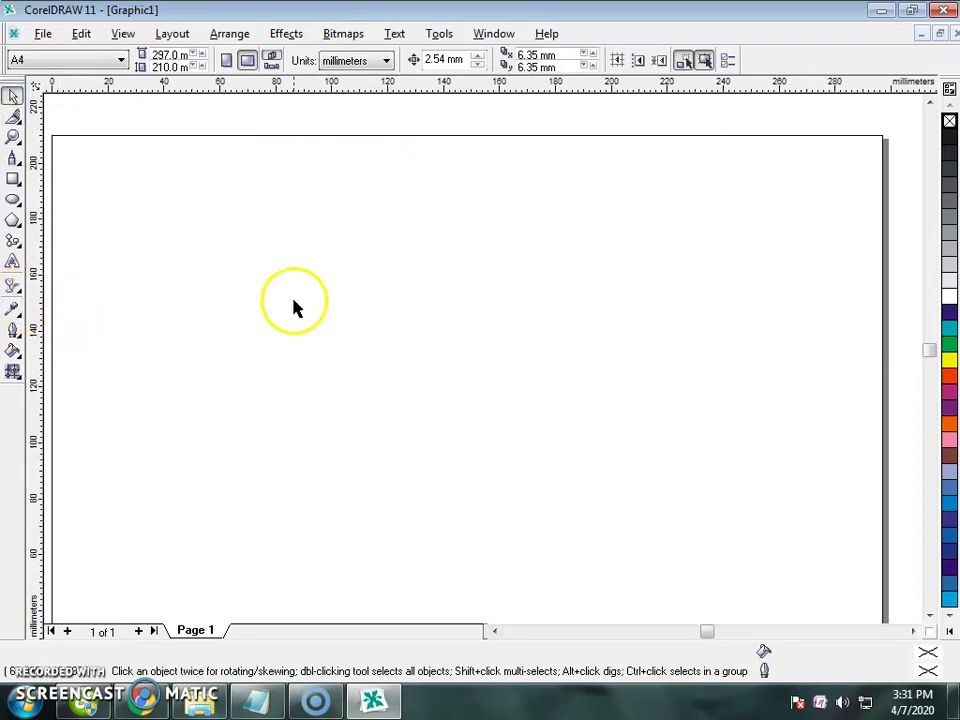
pyautogui.scroll(-1, 420, 255)
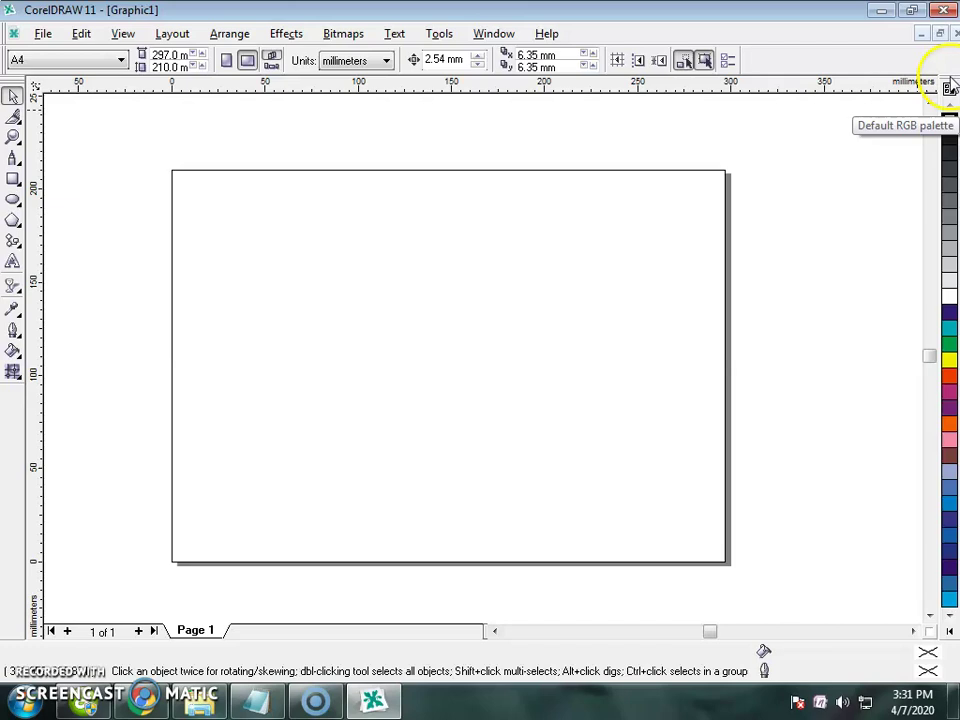
# Undock and close the Default RGB palette, and restore it docked at its original edge.
pyautogui.moveTo(943, 78); pyautogui.dragTo(617, 281)
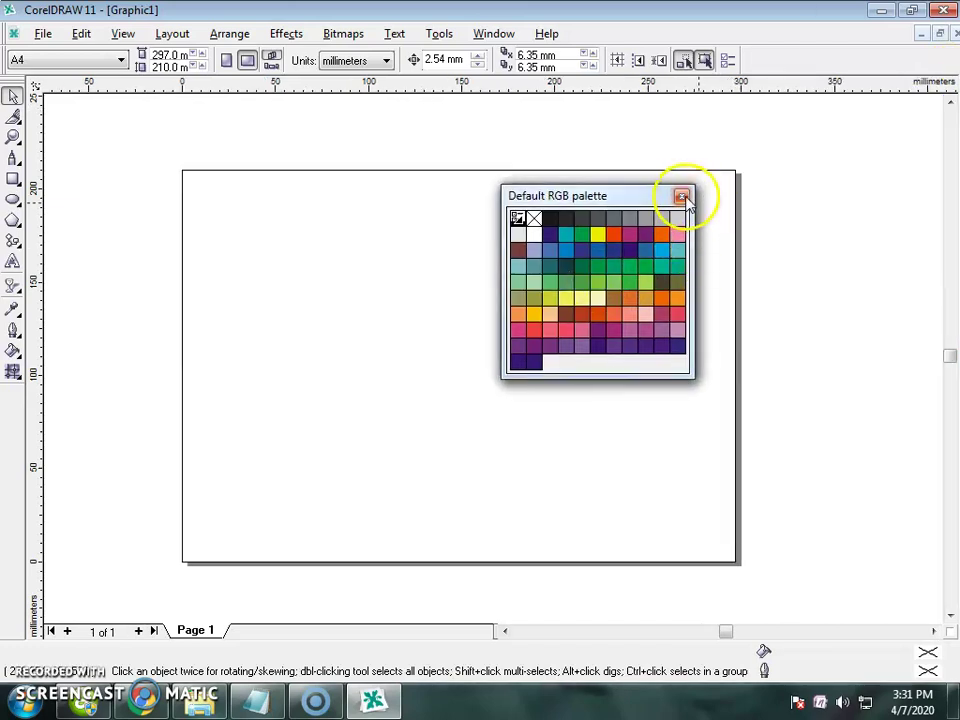
pyautogui.click(682, 197)
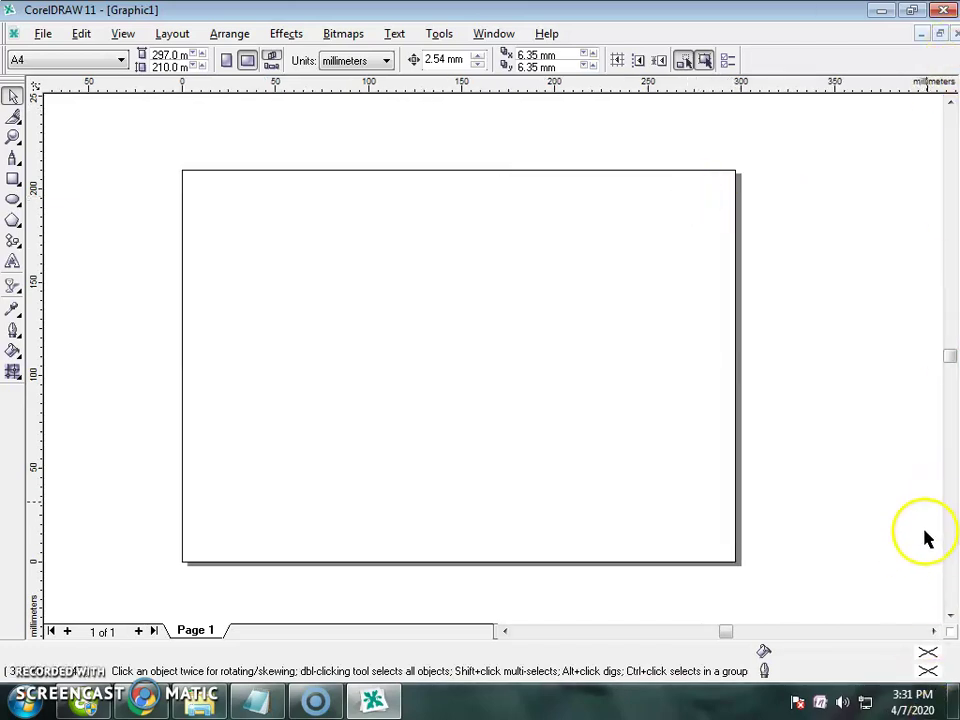
pyautogui.click(493, 34)
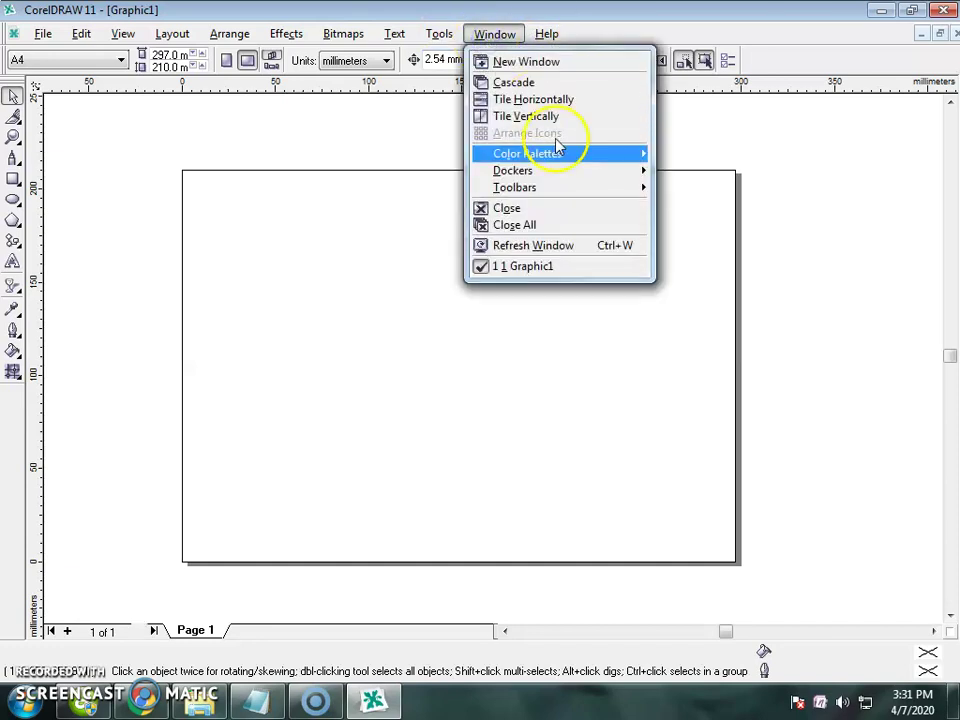
pyautogui.moveTo(543, 163)
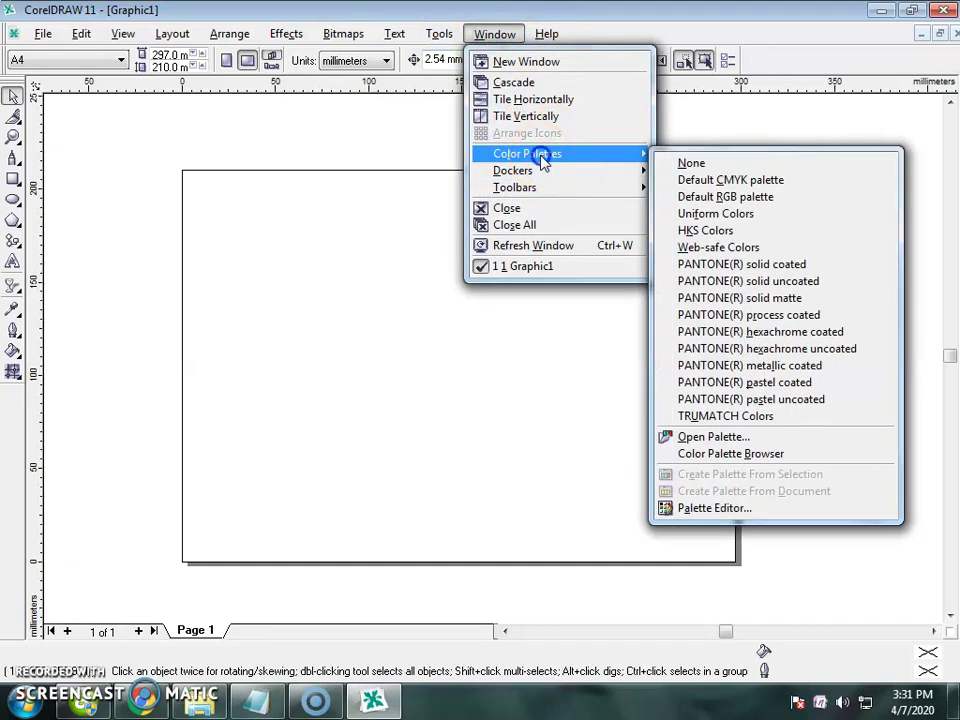
pyautogui.click(799, 203)
pyautogui.moveTo(522, 176); pyautogui.dragTo(953, 123)
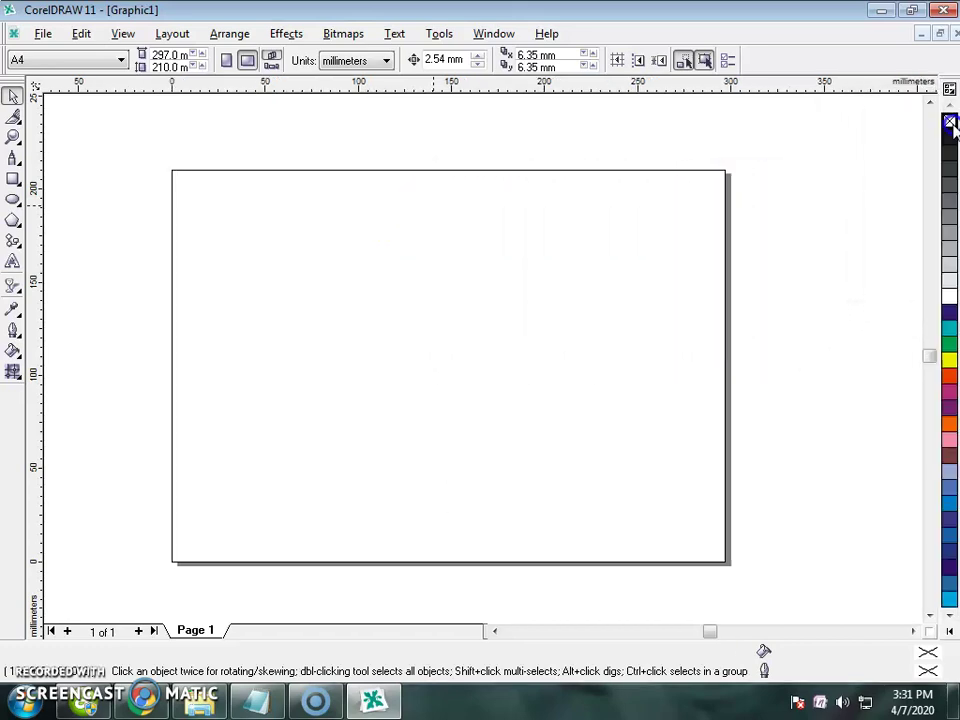
# Expand the docked Default RGB palette to examine its full range of colors, and collapse it again.
pyautogui.scroll(-2, 945, 597)
pyautogui.click(948, 630)
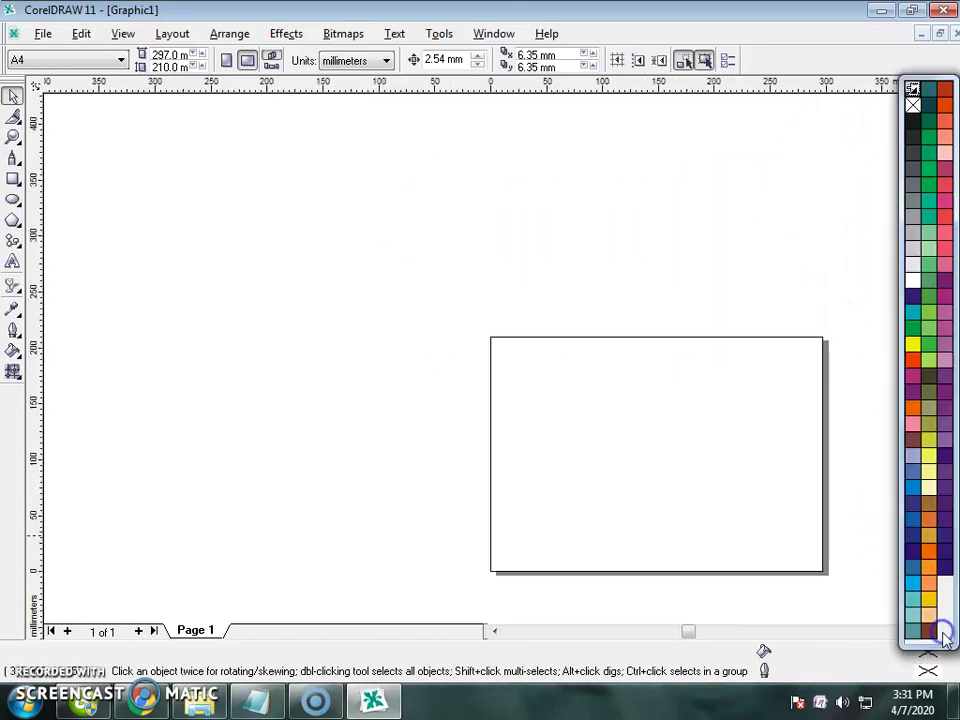
pyautogui.click(913, 631)
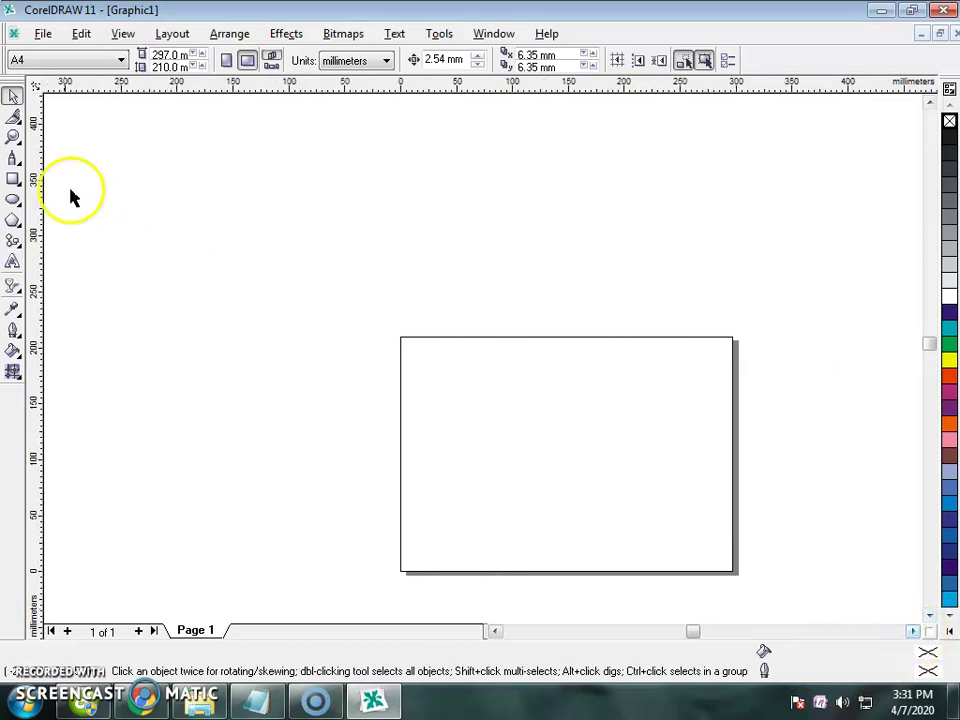
# Draw a rectangle about 76 mm wide and 68 mm high near the page's upper-left corner.
pyautogui.click(13, 136)
pyautogui.moveTo(386, 331); pyautogui.dragTo(748, 581)
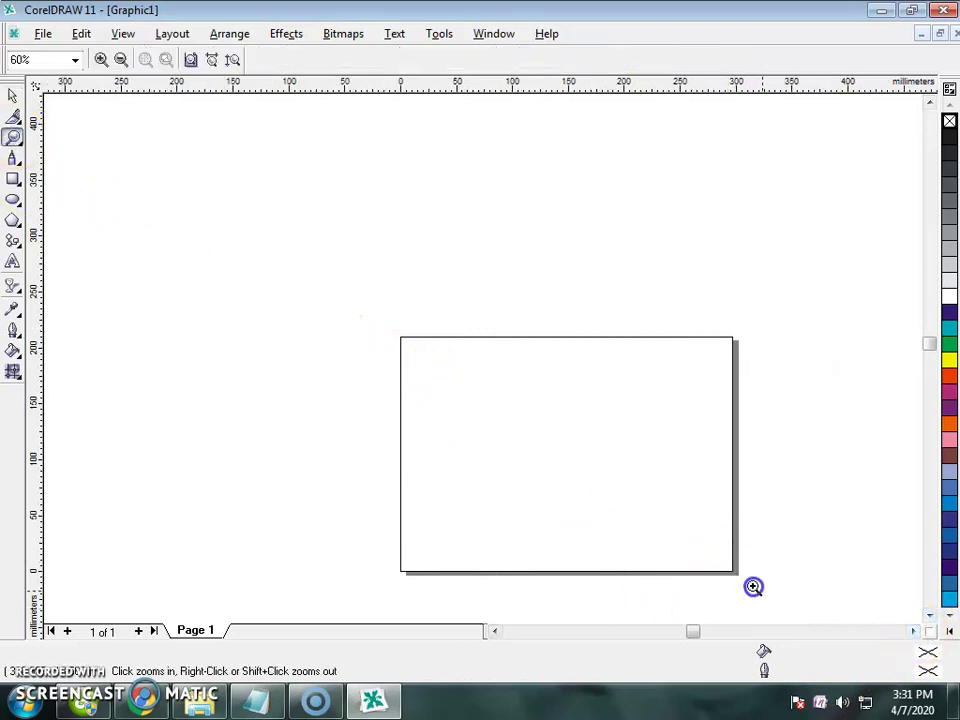
pyautogui.click(13, 181)
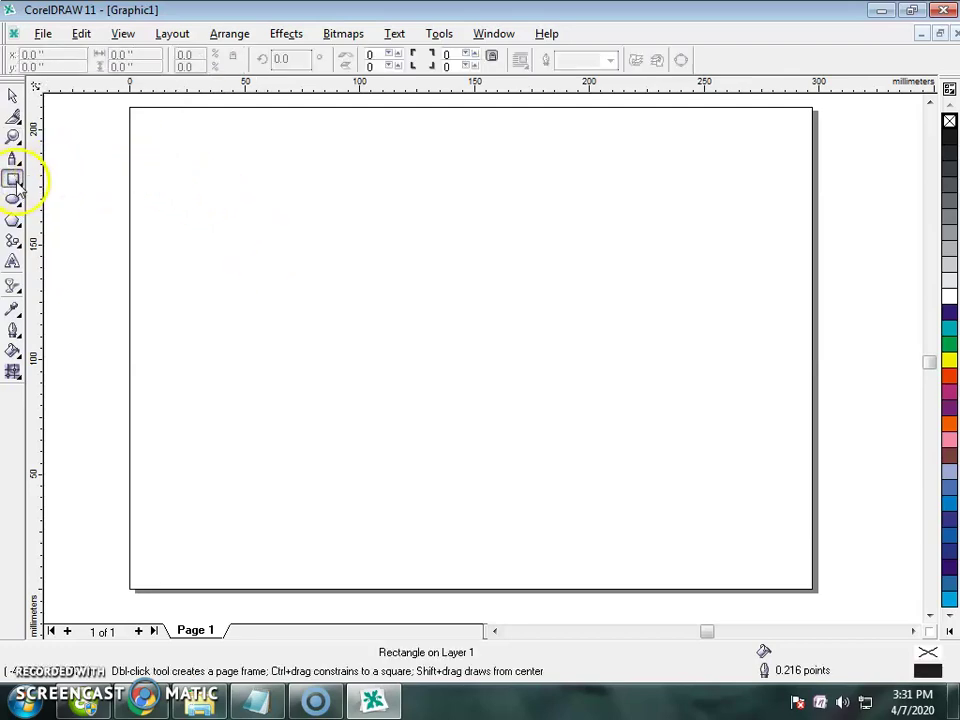
pyautogui.moveTo(150, 123); pyautogui.dragTo(325, 278)
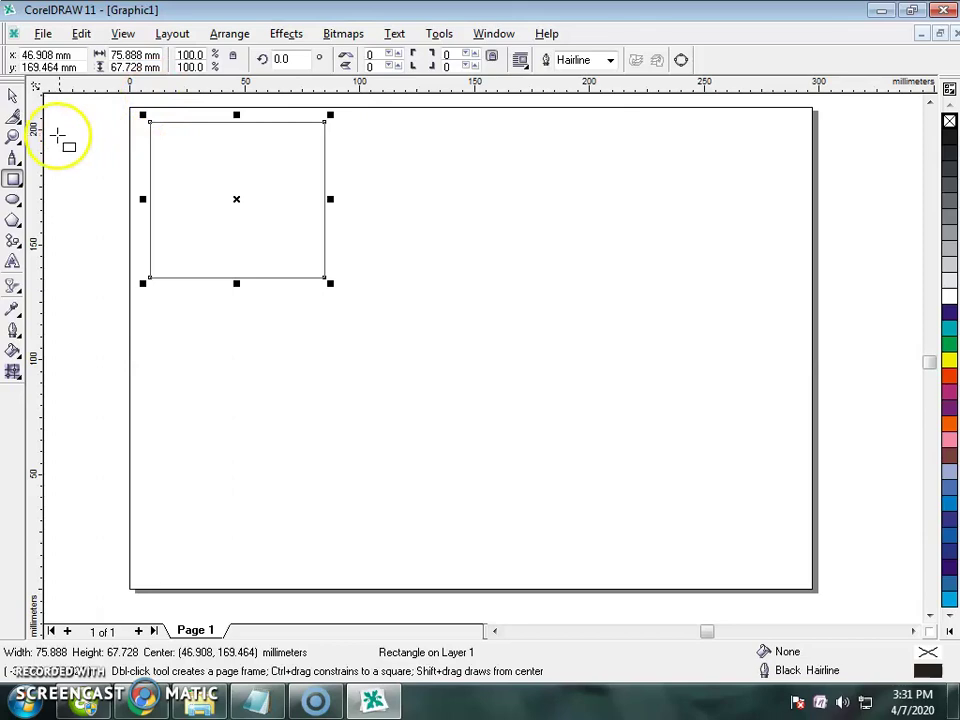
pyautogui.click(12, 97)
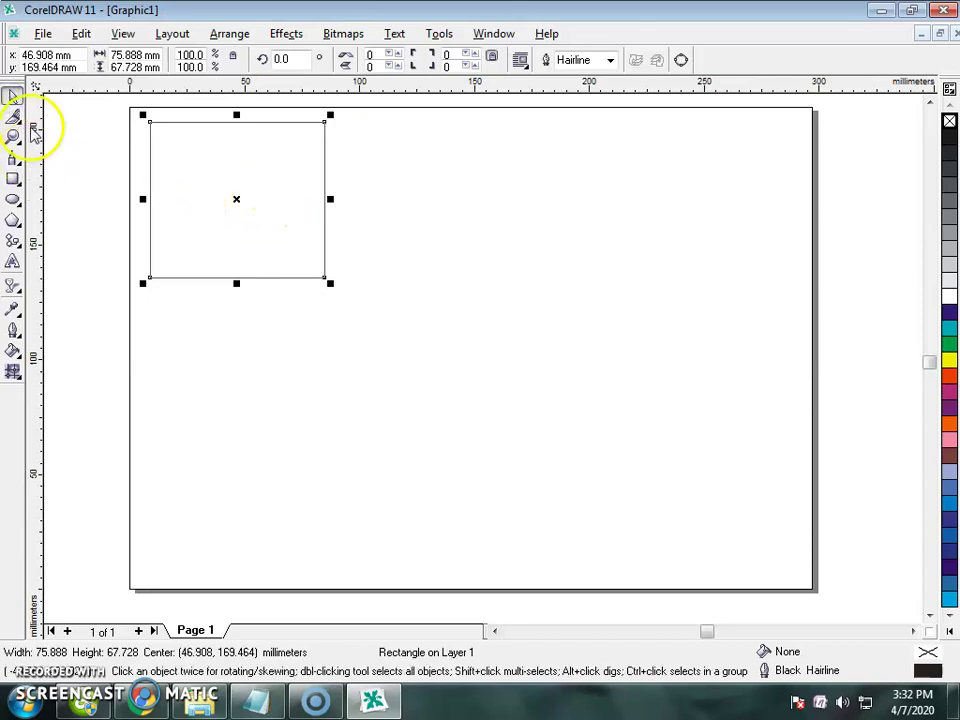
# Fill the rectangle with orange, nudge it slightly down and right, and change its fill to pink.
pyautogui.click(272, 206)
pyautogui.click(237, 228)
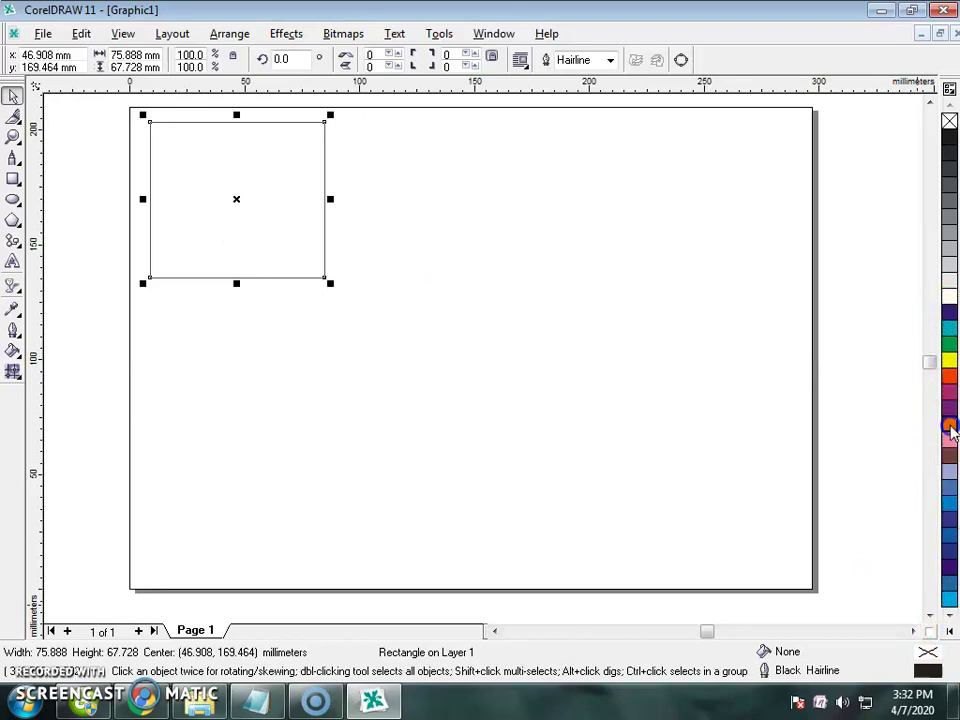
pyautogui.click(951, 430)
pyautogui.moveTo(285, 242); pyautogui.dragTo(301, 254)
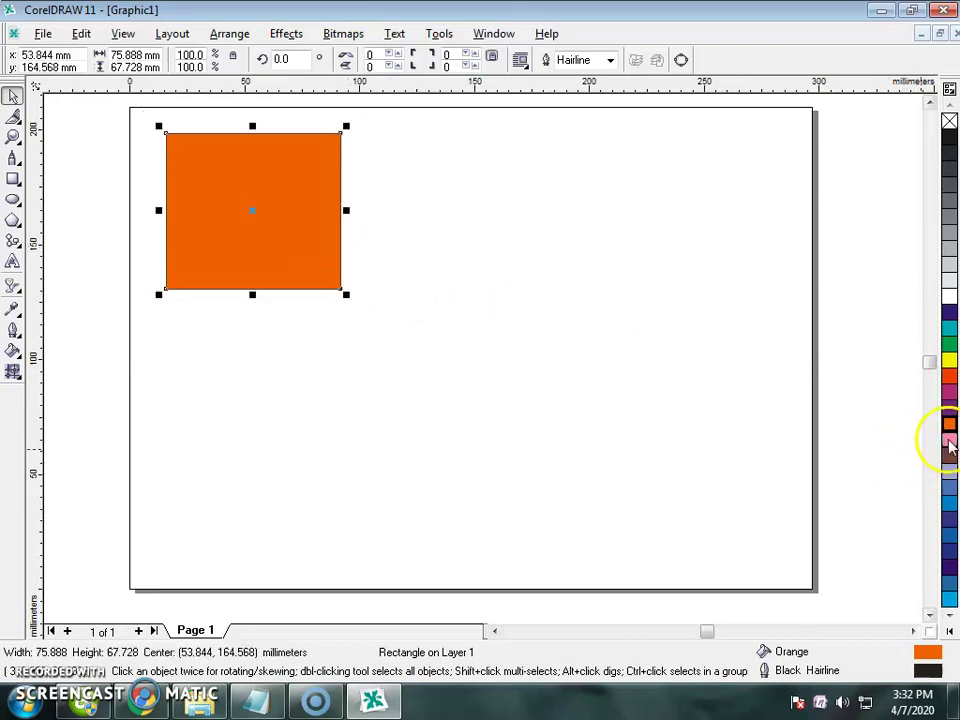
pyautogui.click(948, 440)
pyautogui.click(613, 448)
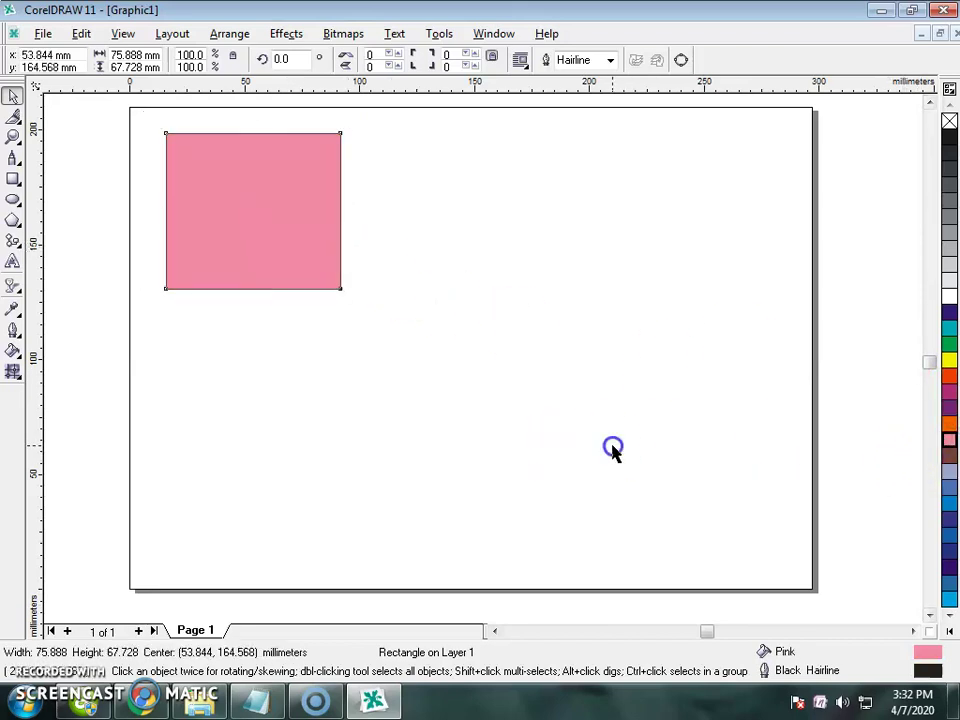
# Round all four corners of the pink rectangle to a corner roundness of about 48.
pyautogui.click(281, 241)
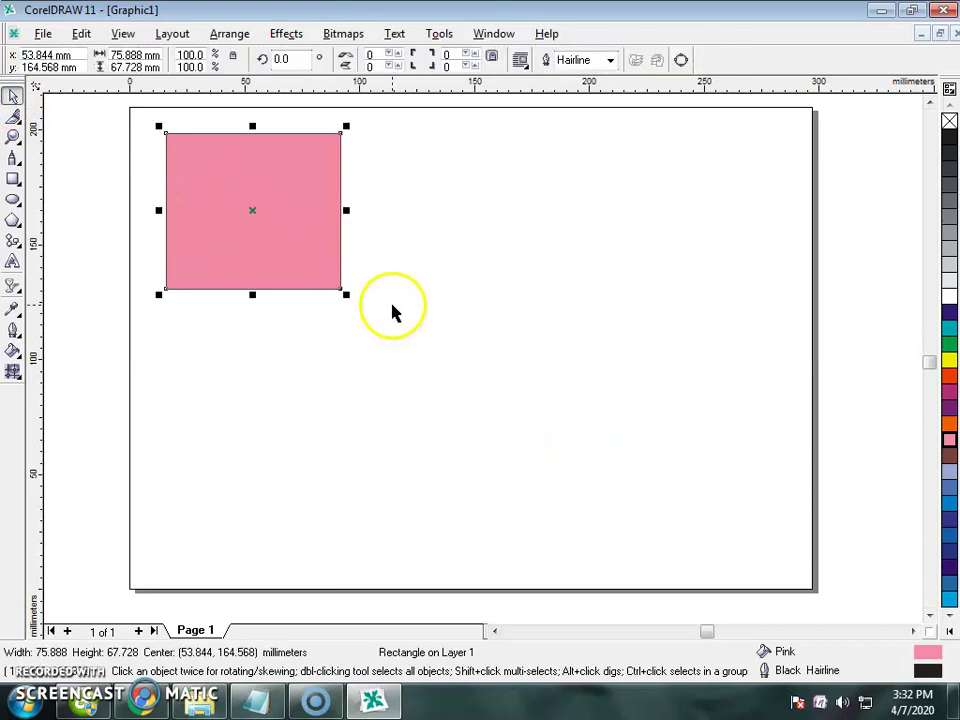
pyautogui.click(428, 292)
pyautogui.click(191, 176)
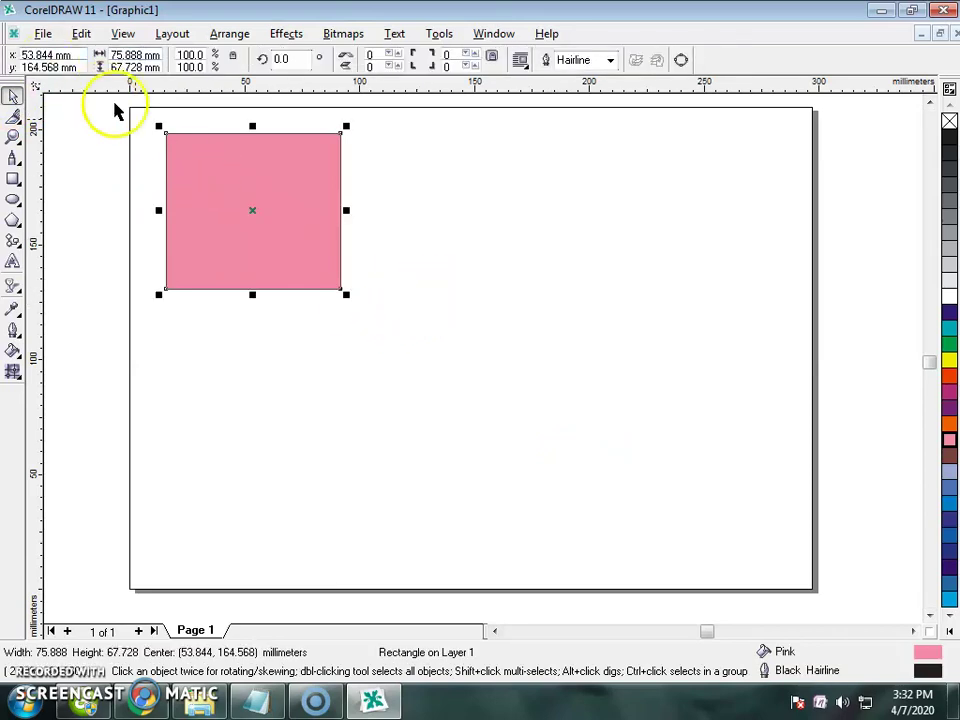
pyautogui.scroll(3, 140, 115)
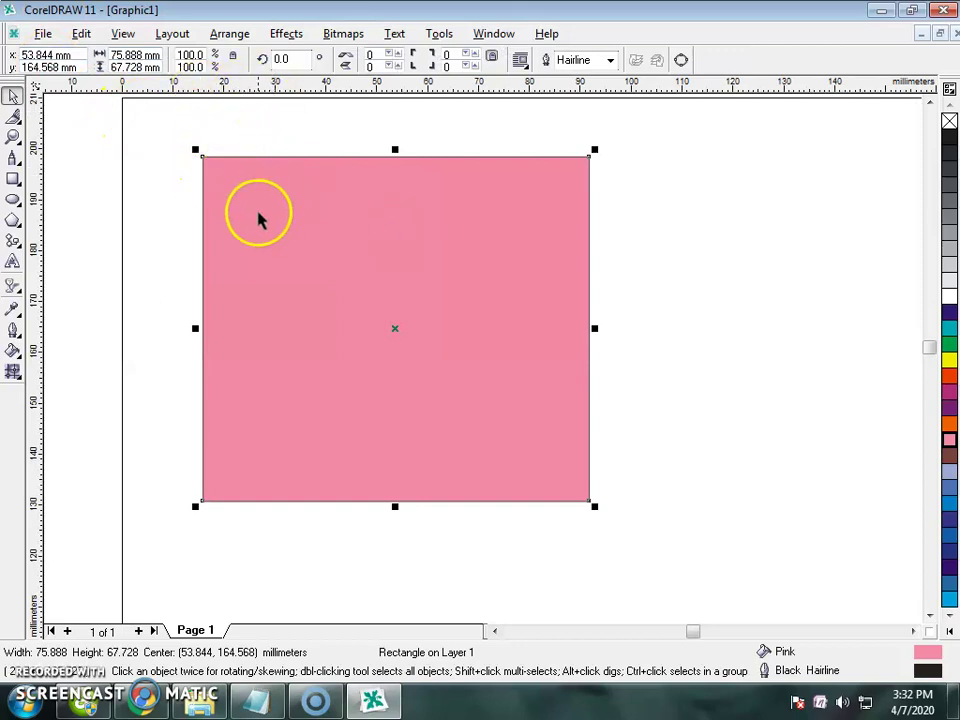
pyautogui.scroll(1, 258, 218)
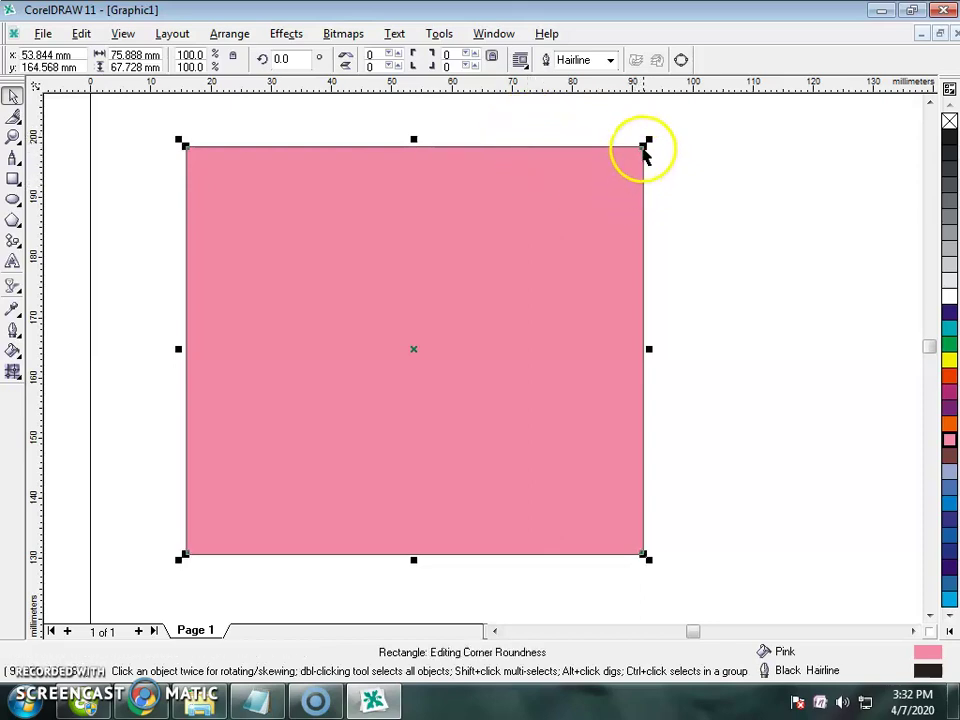
pyautogui.press('F10')
pyautogui.press('space')
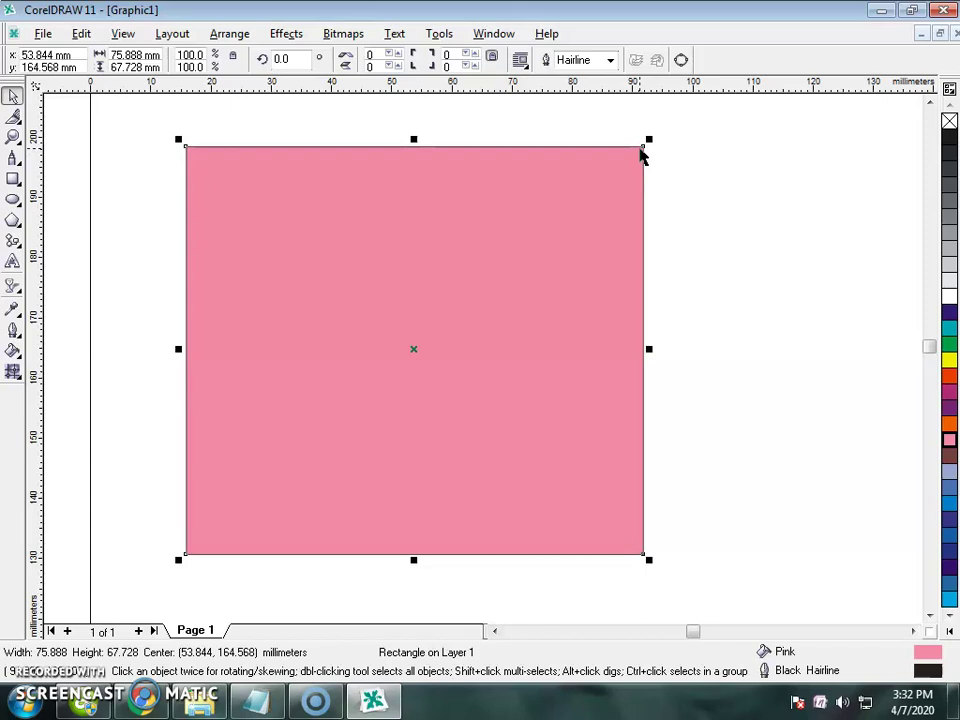
pyautogui.press('F10')
pyautogui.moveTo(643, 147); pyautogui.dragTo(545, 152)
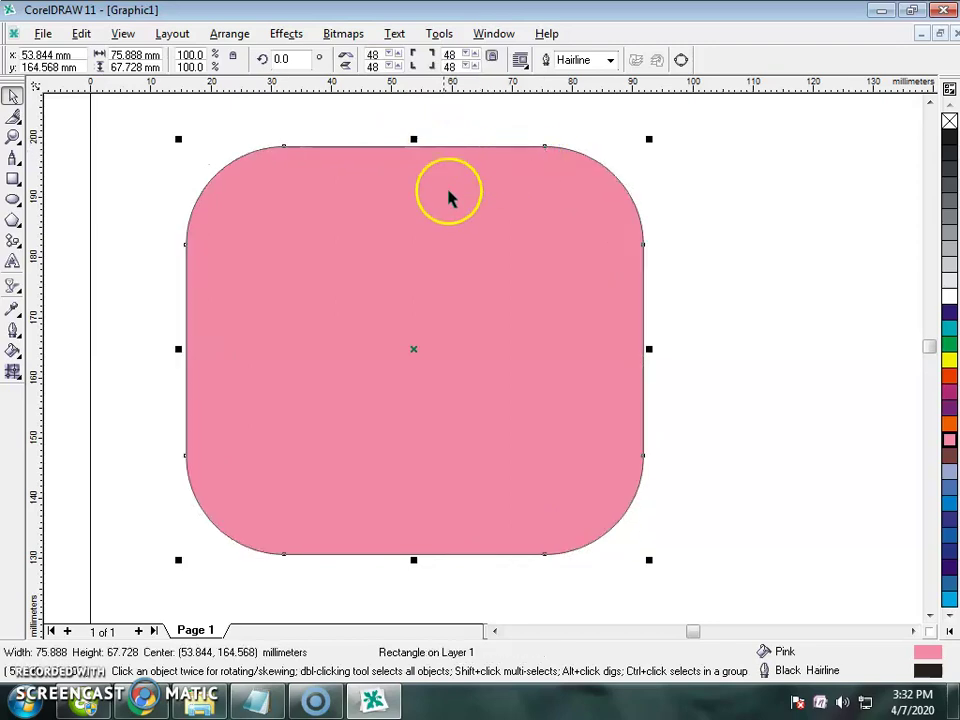
# Nudge the rounded rectangle slightly up and left, and set its outline width to 4.0 pt.
pyautogui.scroll(-1, 449, 197)
pyautogui.scroll(1, 401, 274)
pyautogui.moveTo(430, 363)
pyautogui.mouseDown()
pyautogui.moveTo(414, 354)
pyautogui.moveTo(423, 349)
pyautogui.mouseUp()
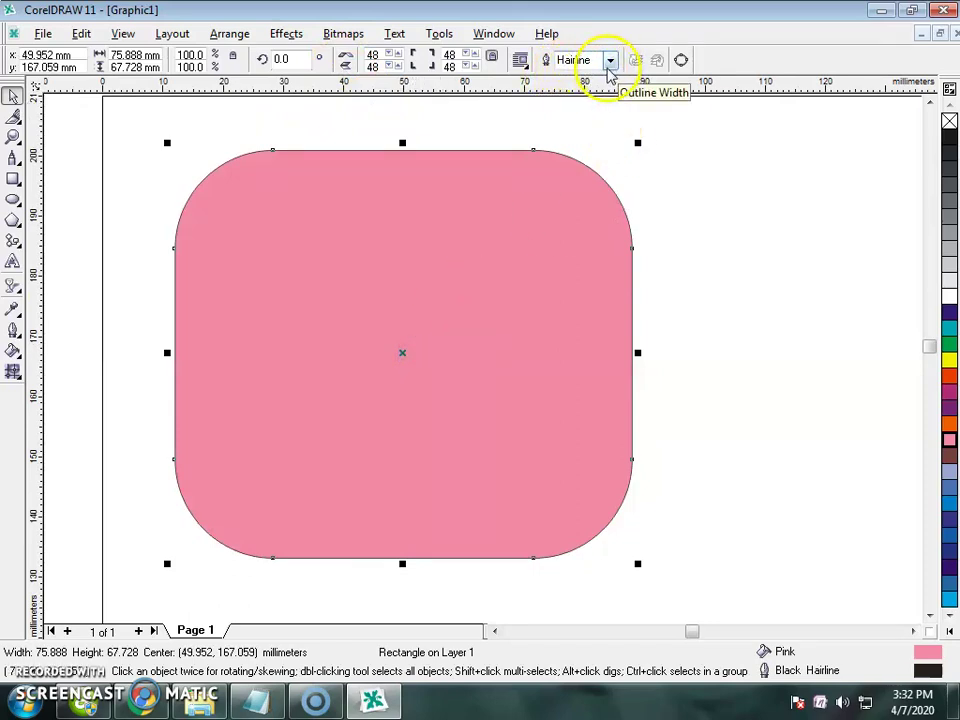
pyautogui.click(607, 66)
pyautogui.click(567, 138)
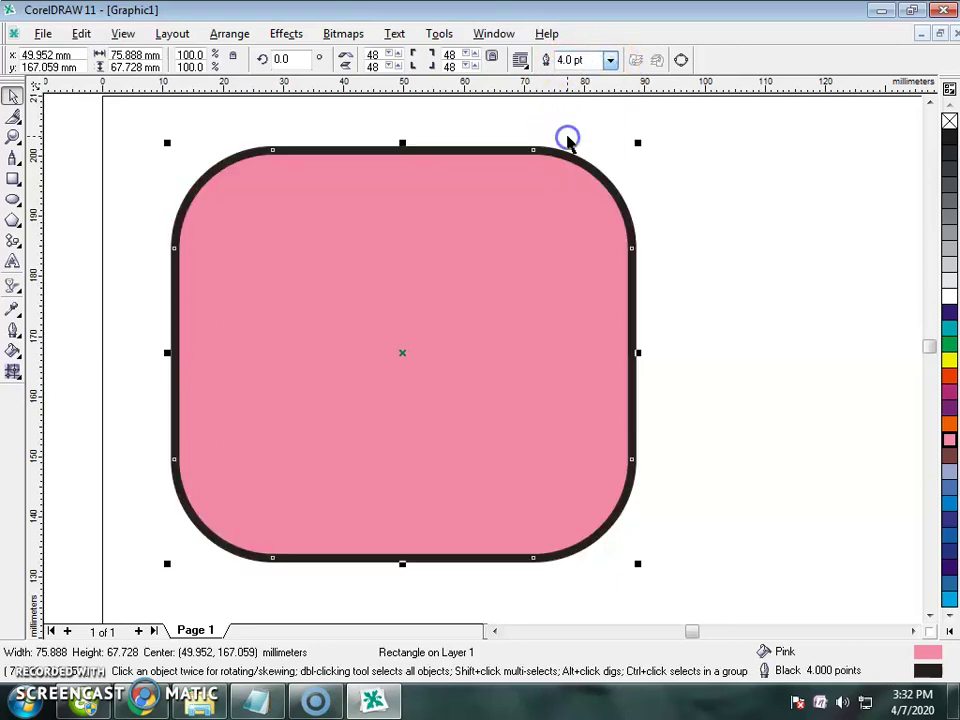
# Inspect the thick outline up close and shift the rounded rectangle about 5 mm to the right.
pyautogui.scroll(-2, 555, 200)
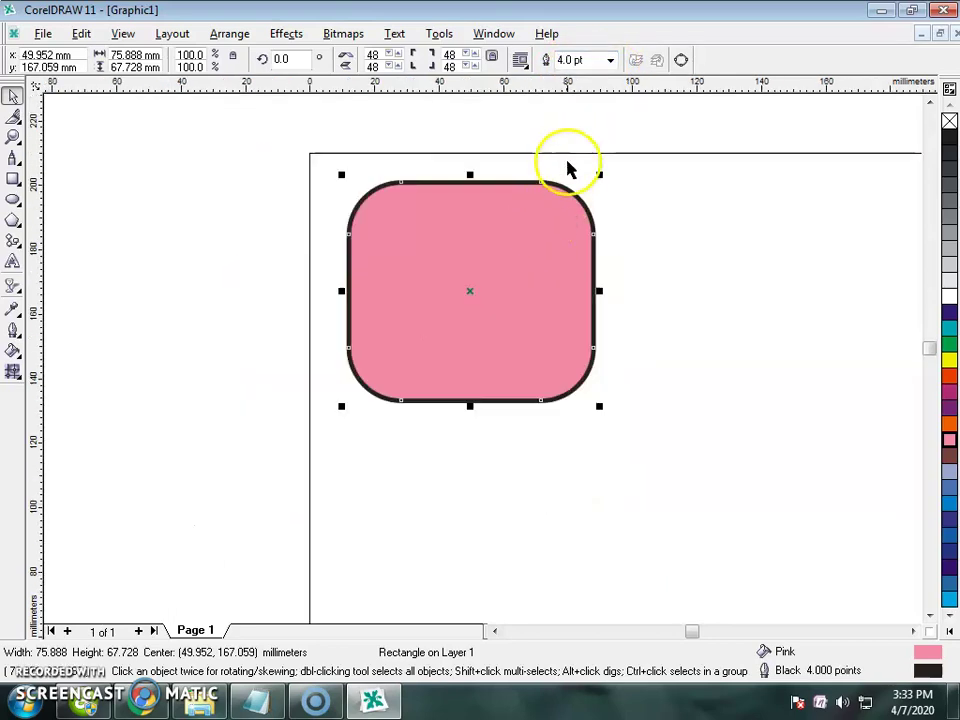
pyautogui.scroll(4, 568, 170)
pyautogui.scroll(-2, 590, 265)
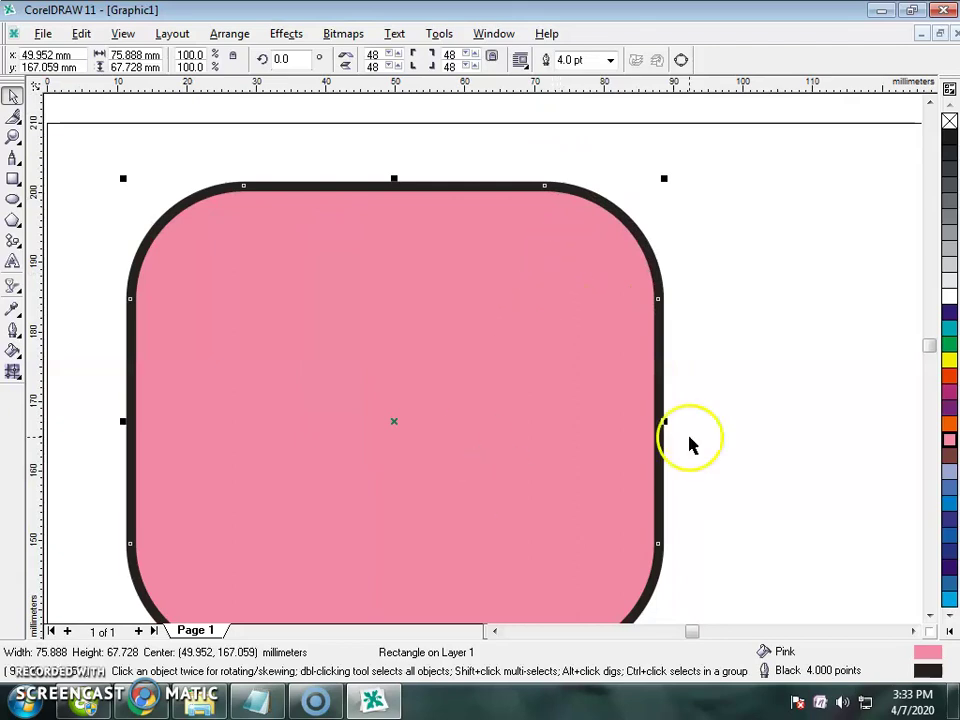
pyautogui.click(929, 615)
pyautogui.click(866, 349)
pyautogui.moveTo(480, 400); pyautogui.dragTo(503, 413)
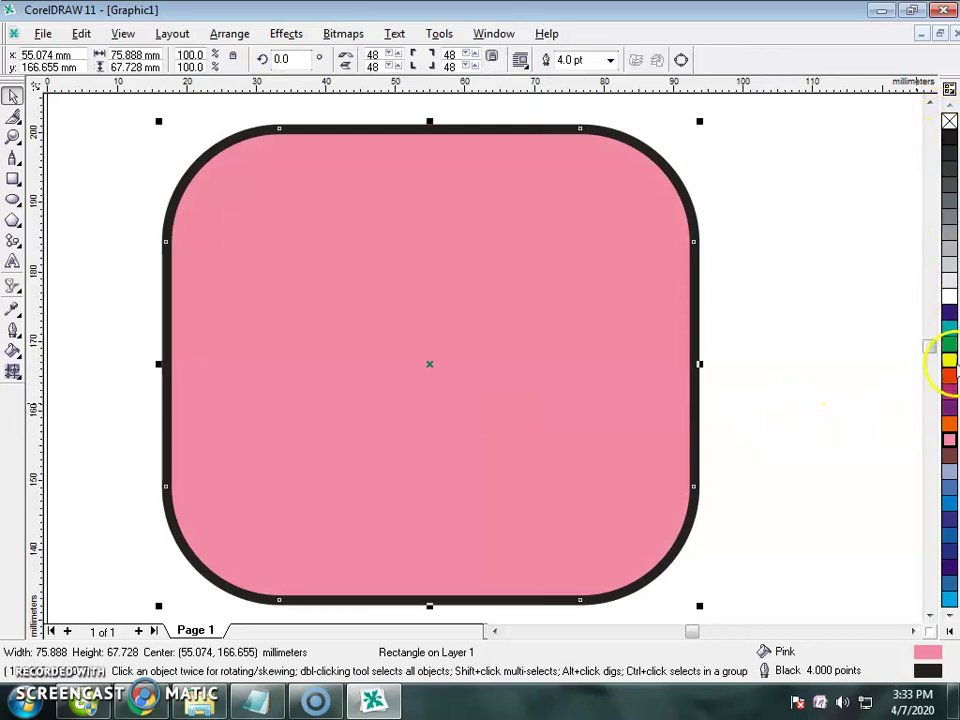
# Fill the rounded rectangle with Light Yellow after trying Yellow, Chalk and Deep Yellow, and color its outline Ruby Red.
pyautogui.click(949, 361)
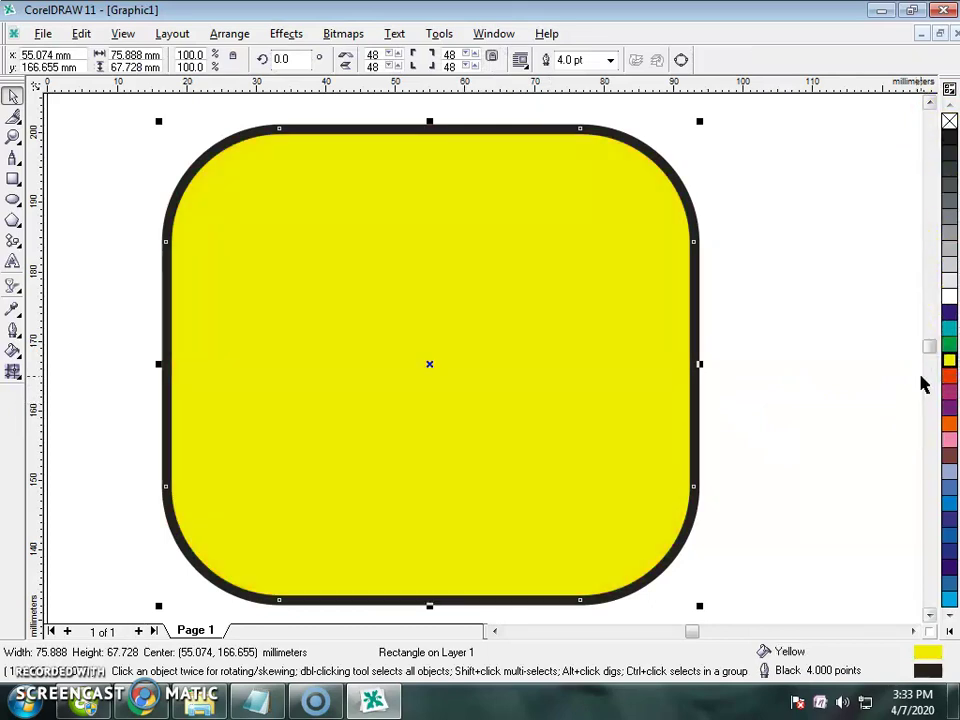
pyautogui.click(949, 637)
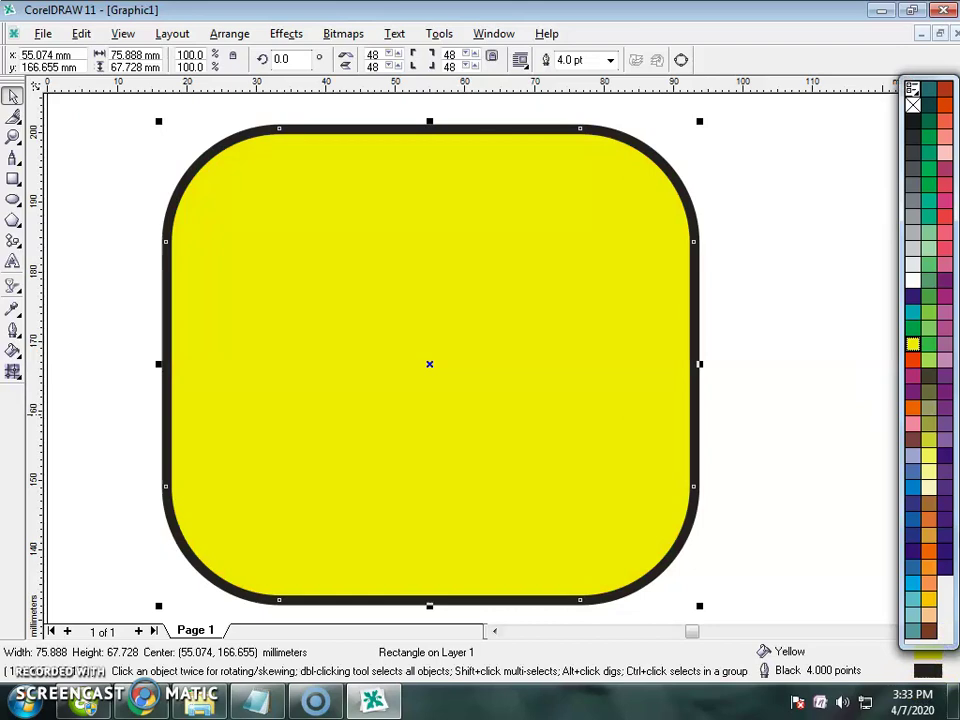
pyautogui.click(927, 456)
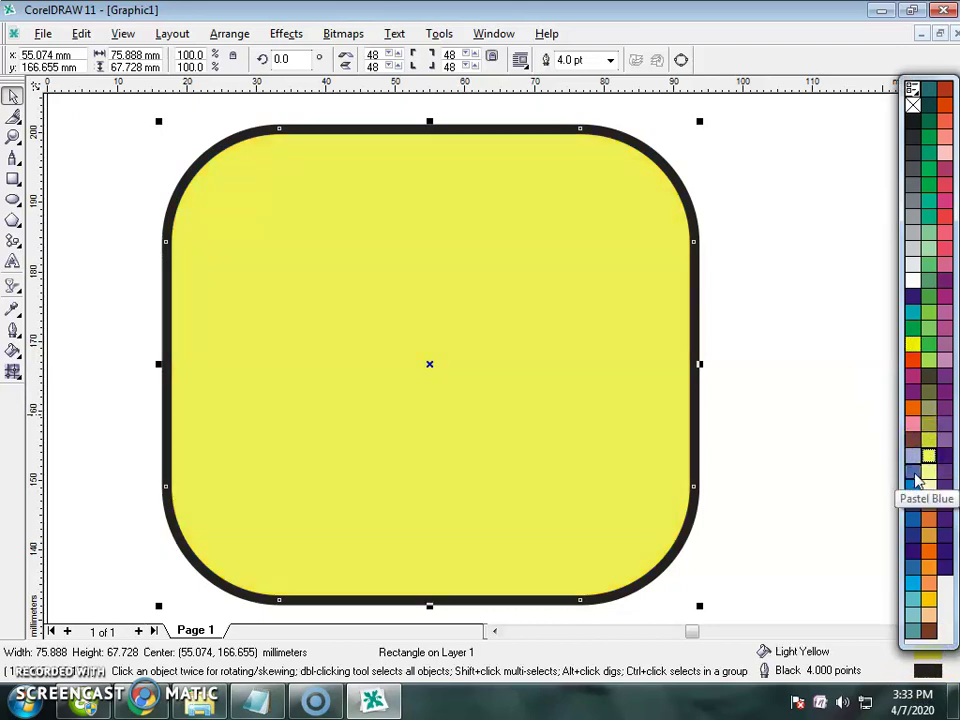
pyautogui.click(932, 486)
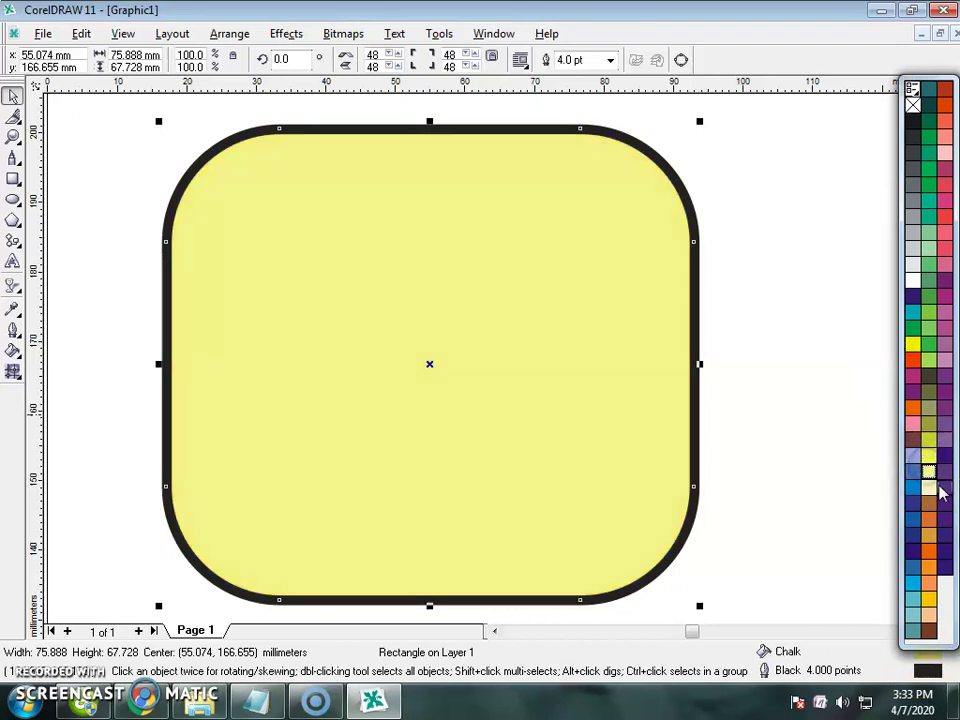
pyautogui.click(927, 602)
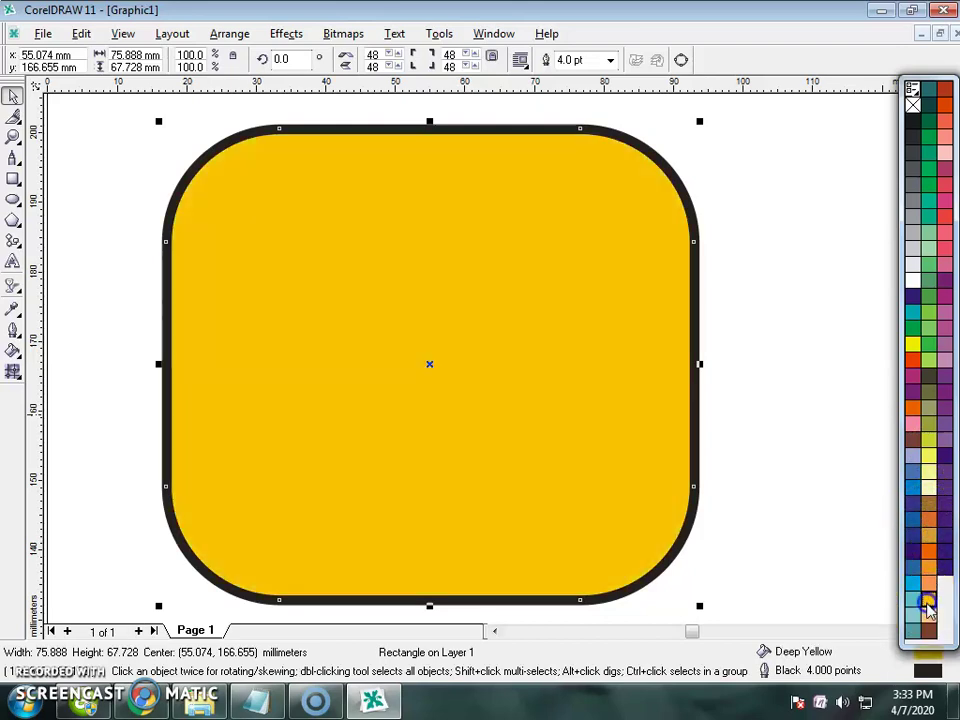
pyautogui.click(928, 456)
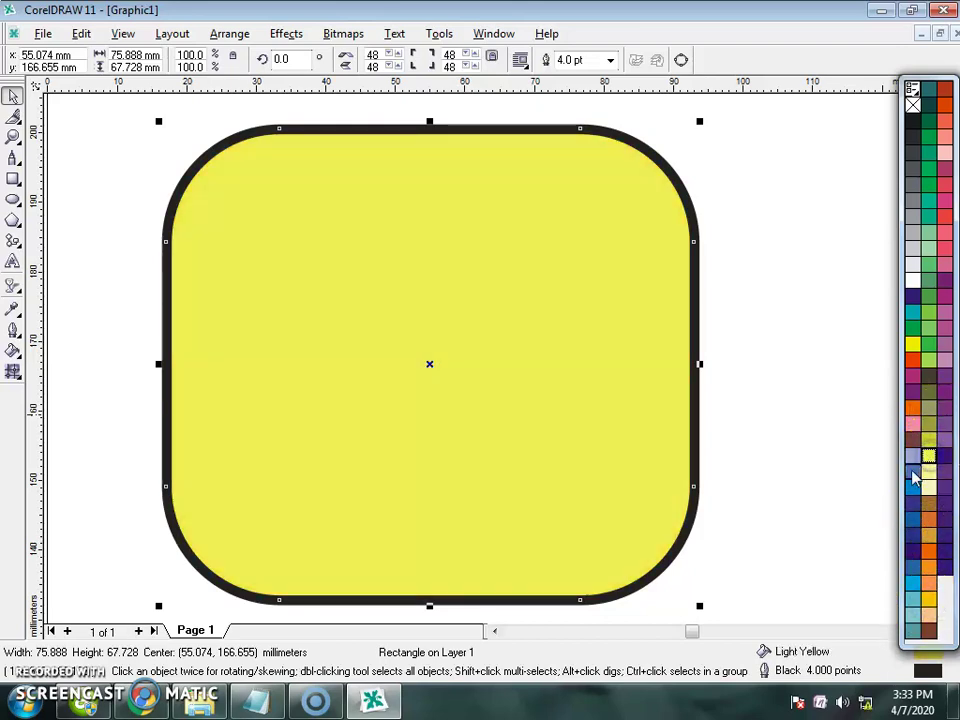
pyautogui.click(914, 345)
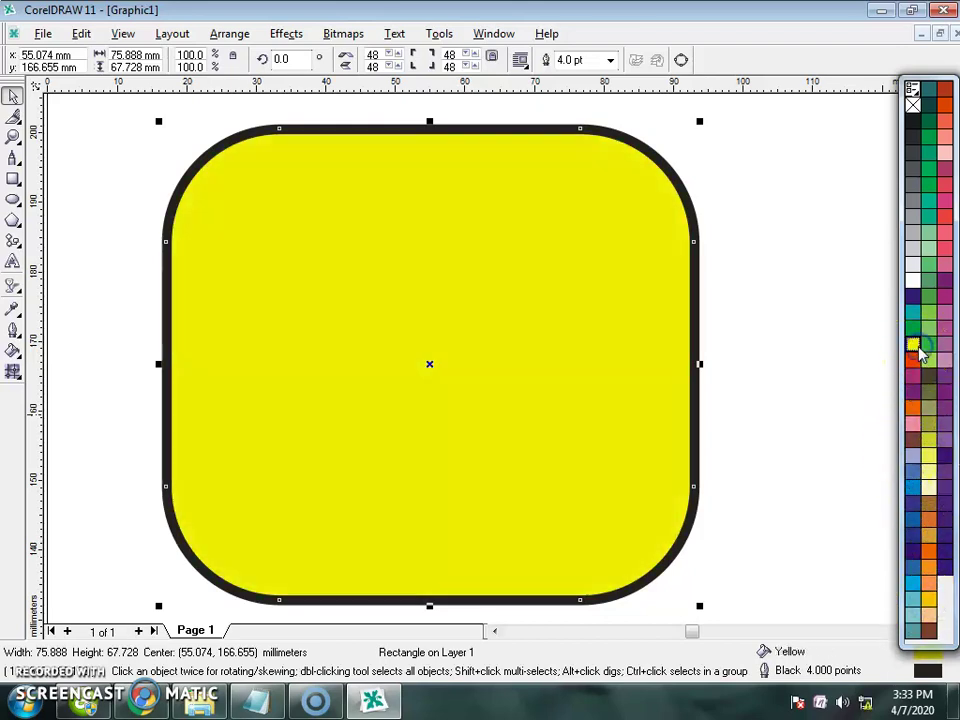
pyautogui.click(929, 456)
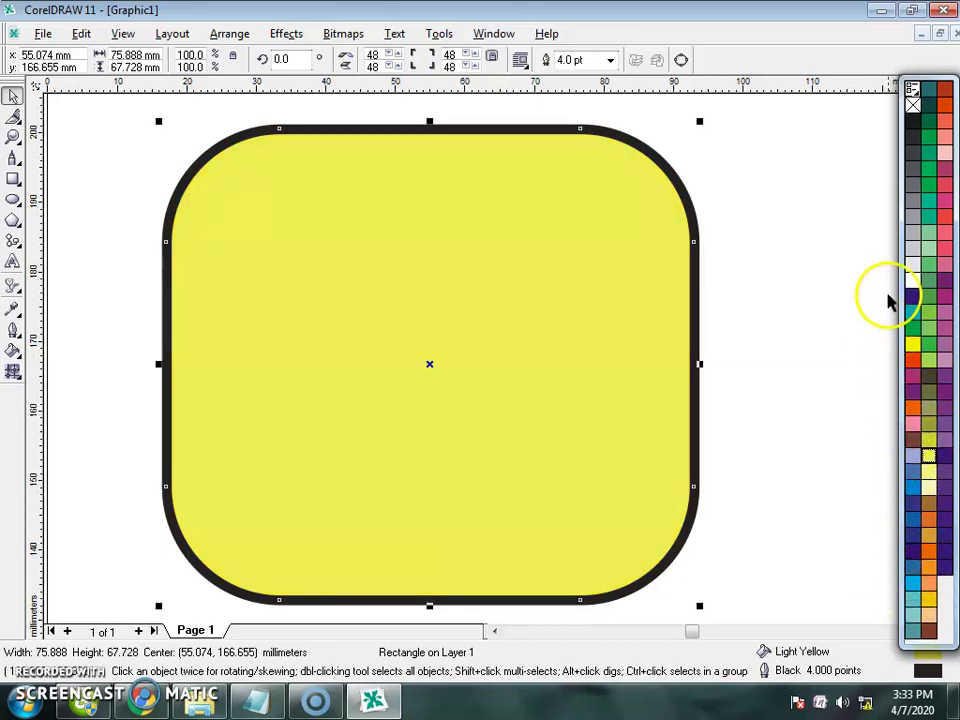
pyautogui.rightClick(945, 94)
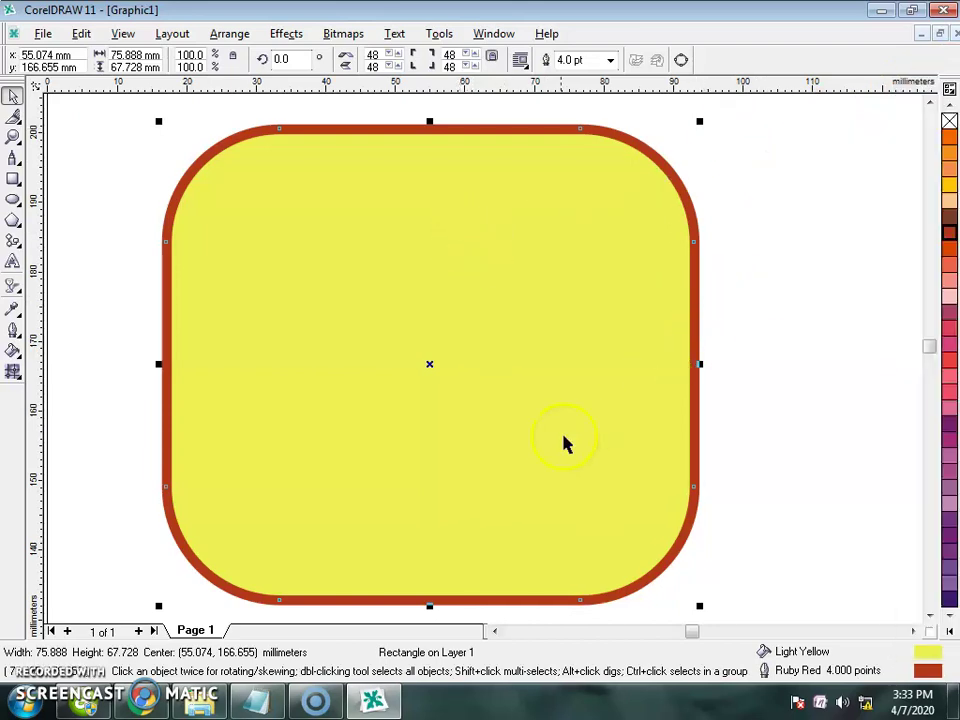
# Draw an ellipse about 61 mm wide and 72 mm high to the right of the yellow rectangle.
pyautogui.scroll(-3, 540, 420)
pyautogui.click(913, 631)
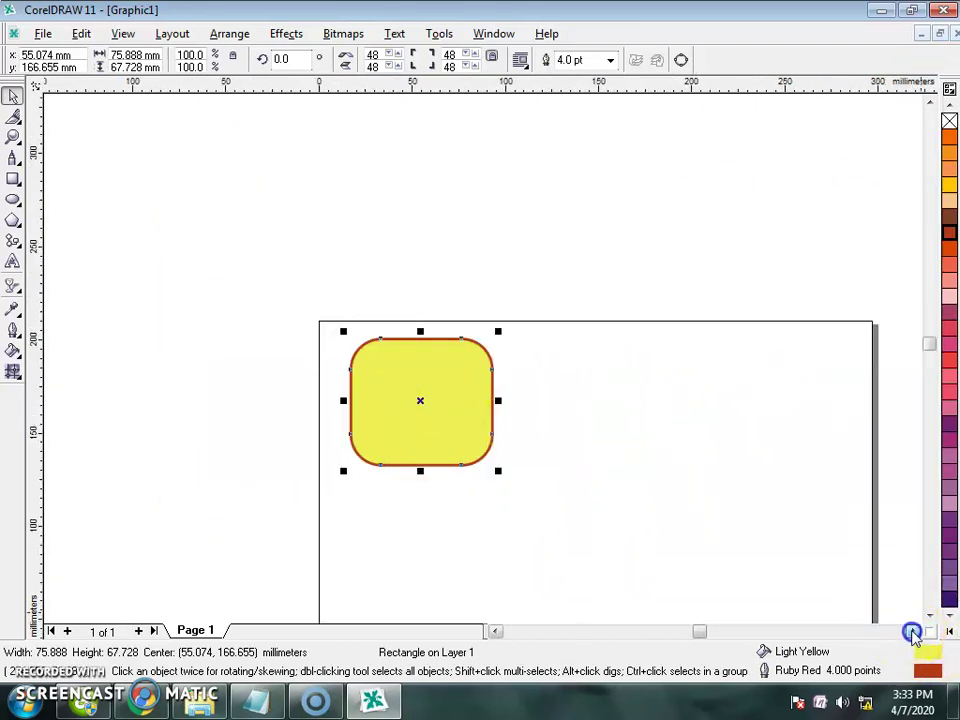
pyautogui.click(621, 360)
pyautogui.scroll(3, 544, 446)
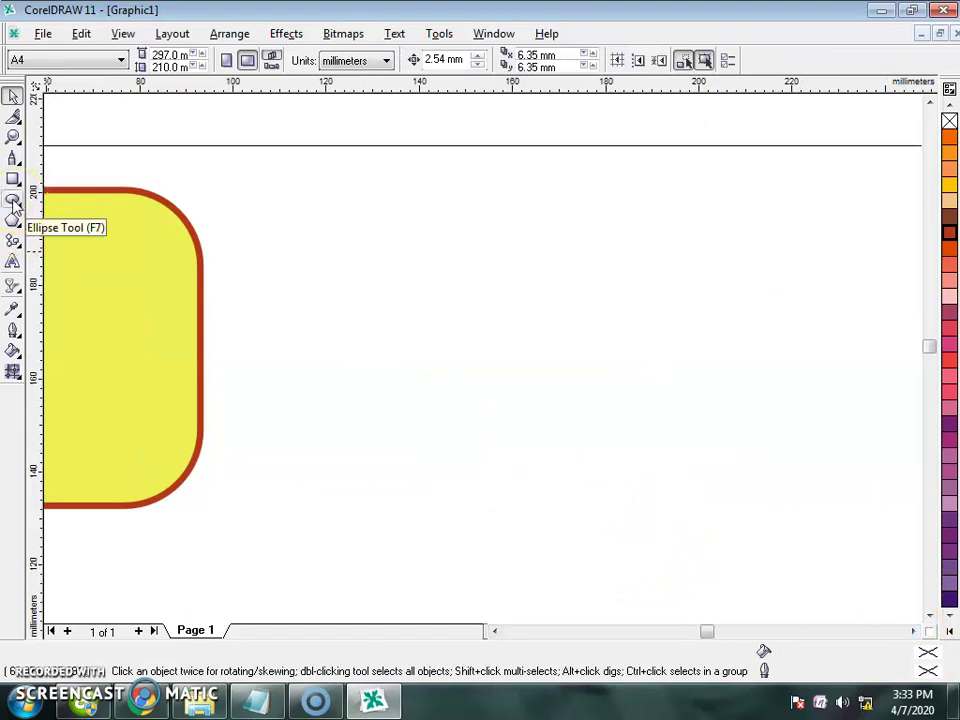
pyautogui.click(13, 200)
pyautogui.moveTo(242, 193); pyautogui.dragTo(525, 533)
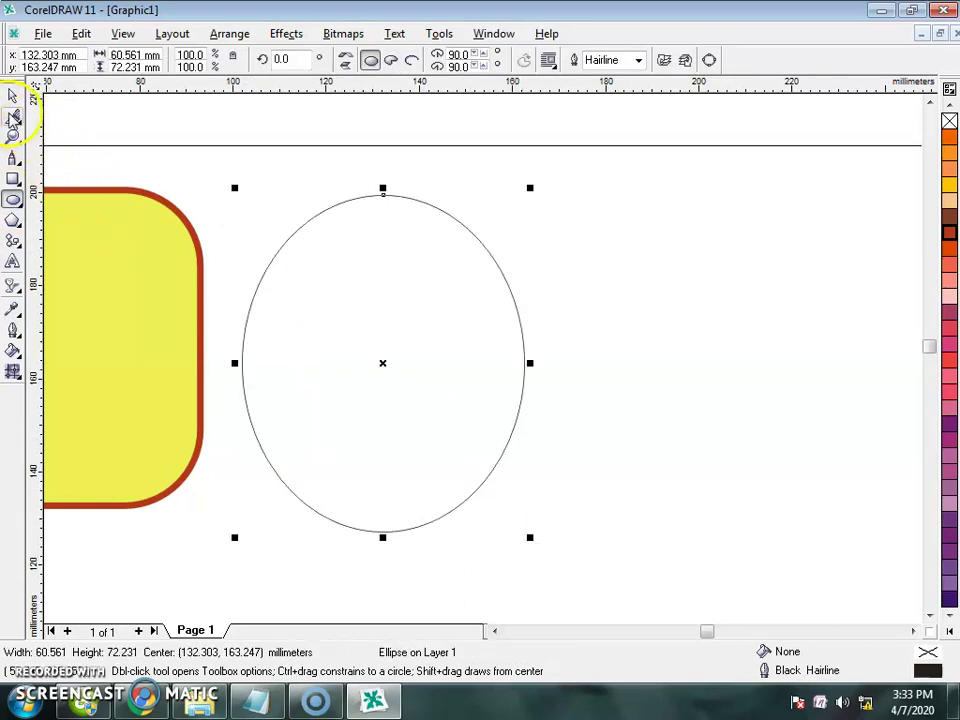
# Fill the ellipse with Deep Purple and nudge it slightly upward.
pyautogui.click(12, 97)
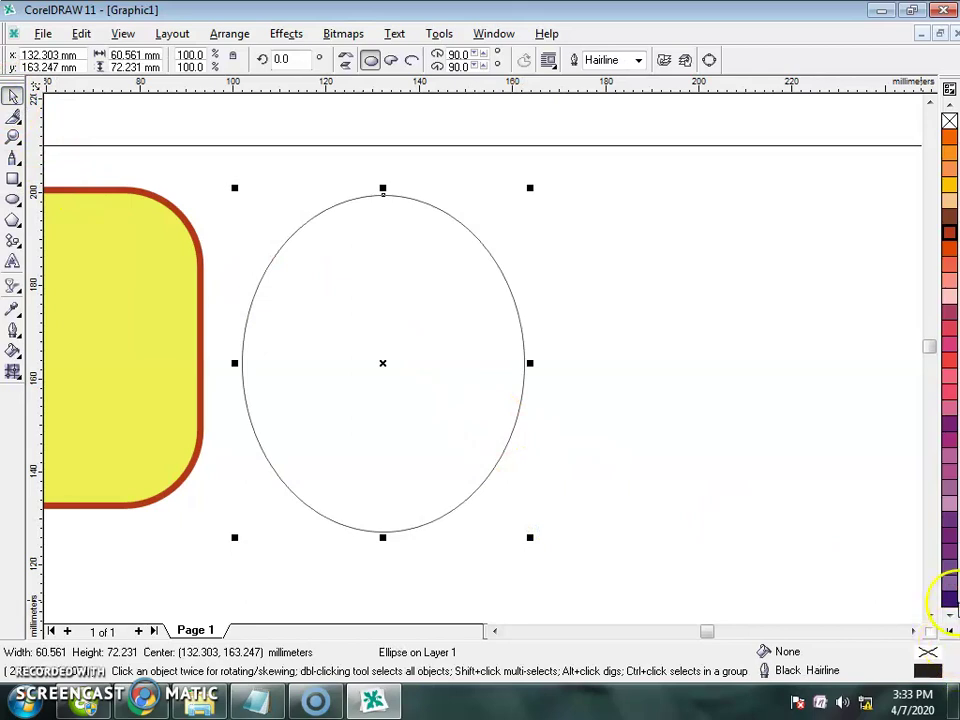
pyautogui.click(948, 598)
pyautogui.moveTo(477, 440); pyautogui.dragTo(452, 428)
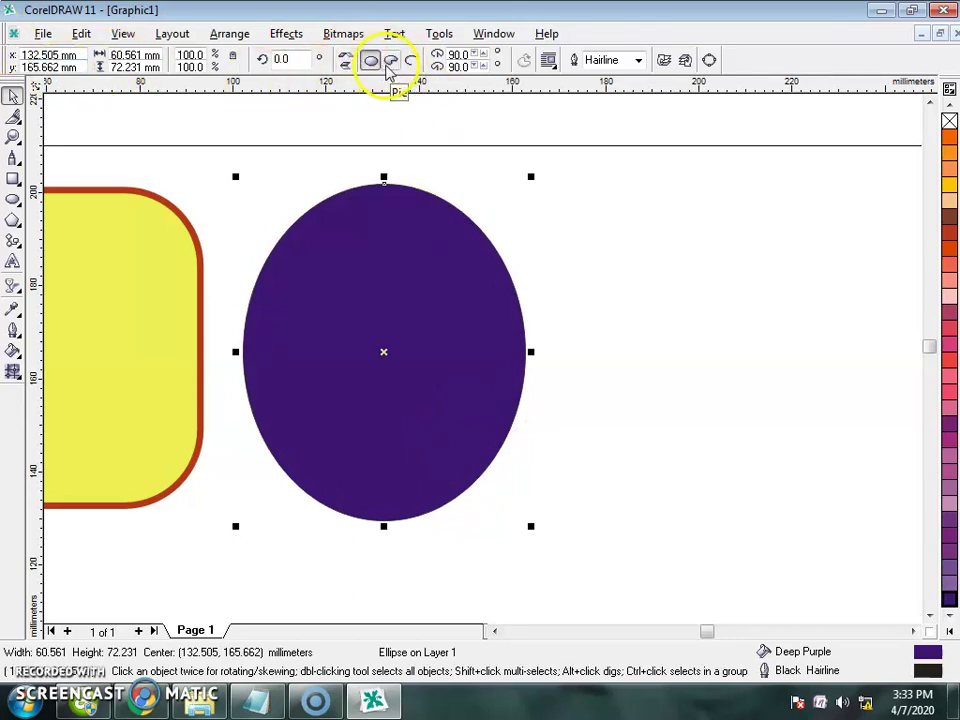
# Try the Pie and Arc forms on the purple ellipse, and restore it to a full ellipse.
pyautogui.click(391, 62)
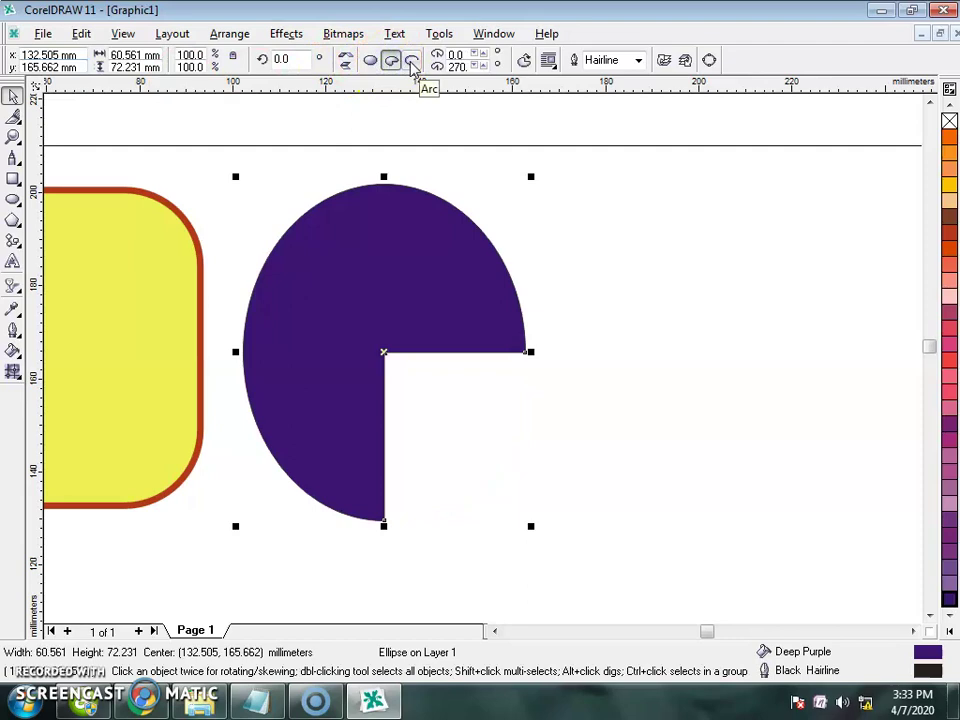
pyautogui.click(411, 62)
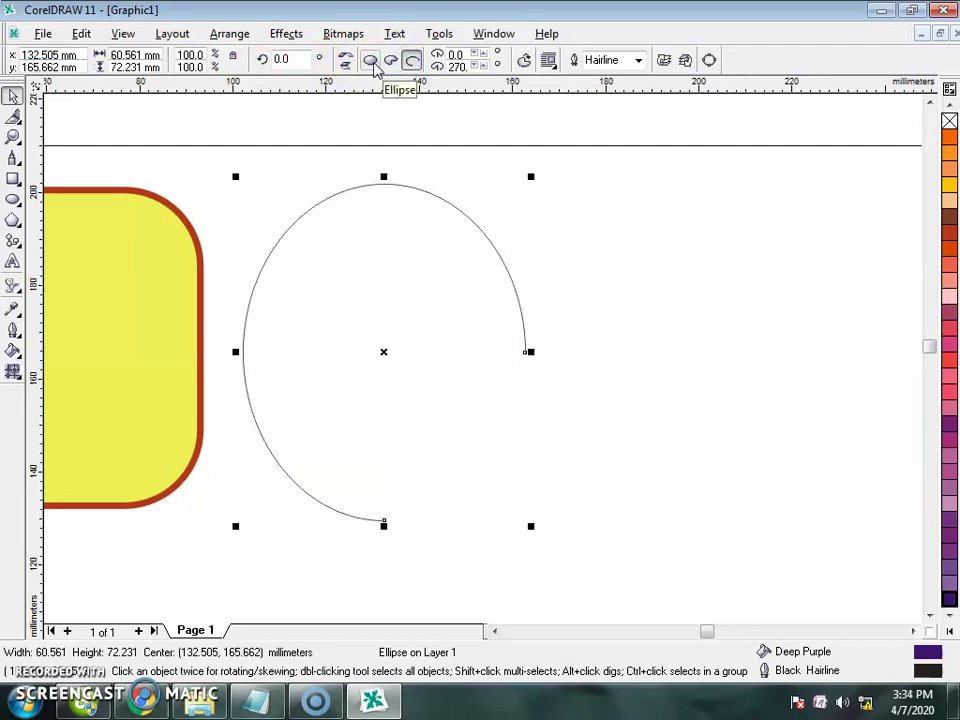
pyautogui.click(371, 62)
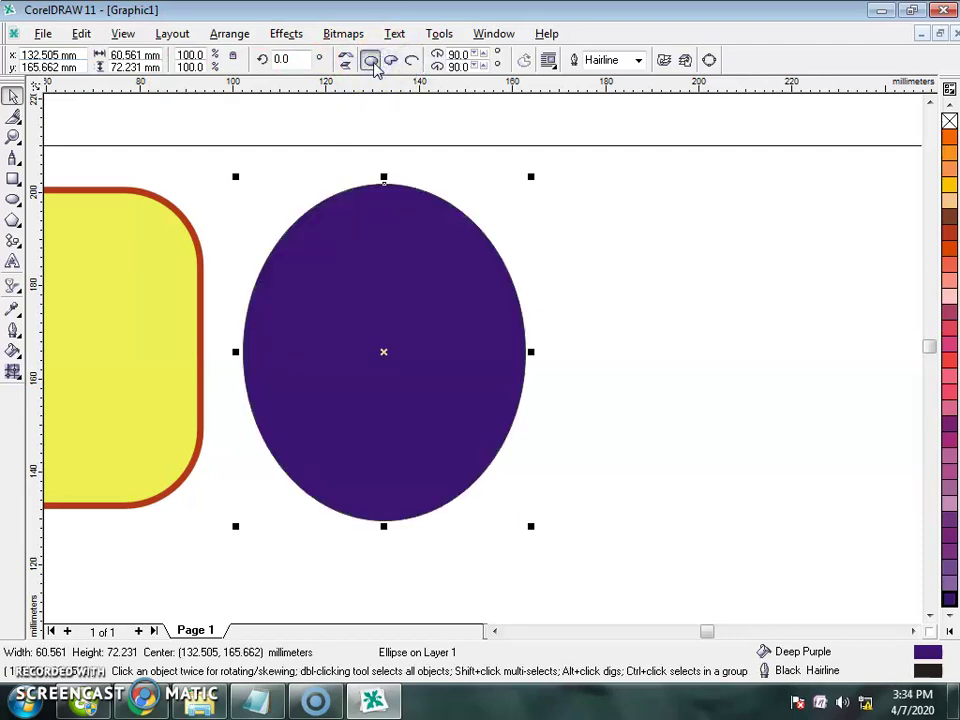
# Reshape the ellipse by its node into a pie with an upper-right wedge removed, using angles of about 90 and 22.5 degrees.
pyautogui.scroll(1, 448, 375)
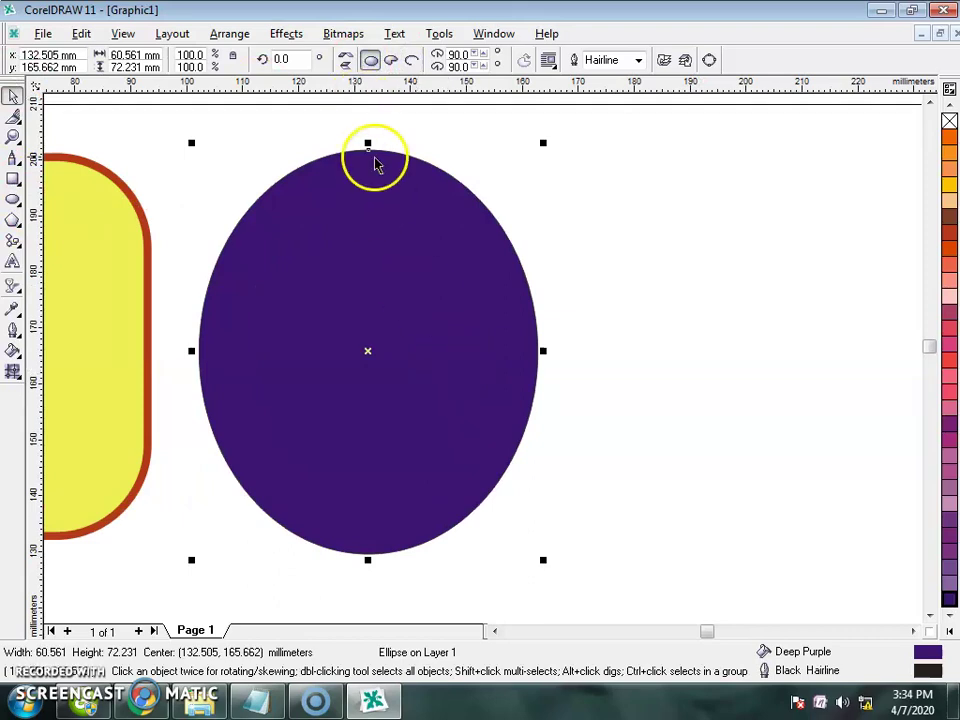
pyautogui.moveTo(370, 155); pyautogui.dragTo(400, 165)
pyautogui.moveTo(484, 218); pyautogui.dragTo(508, 285)
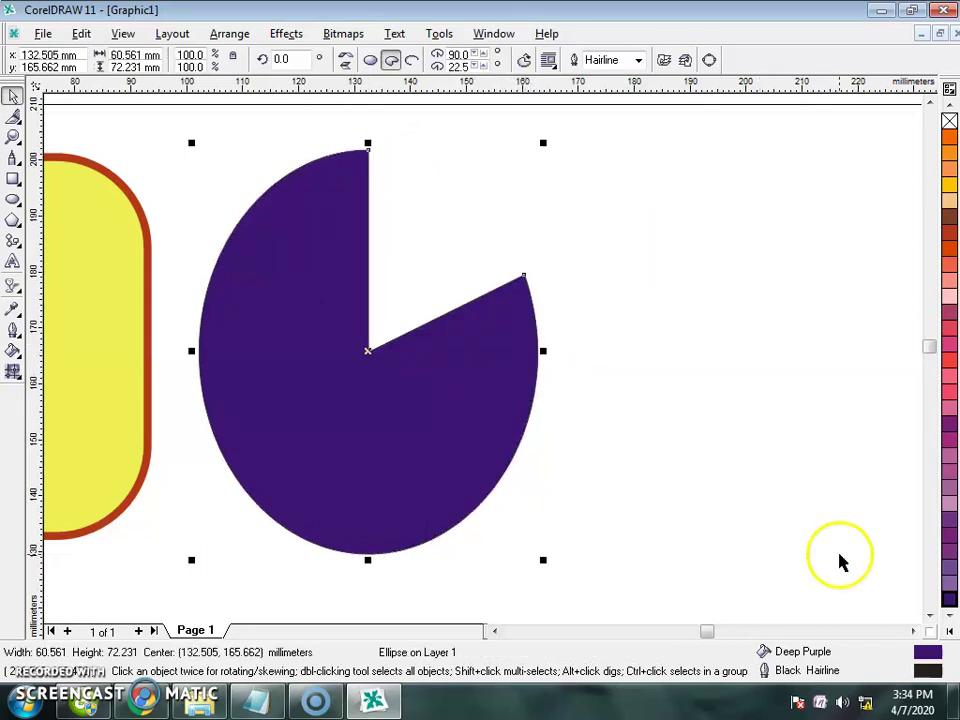
# Give the purple pie a 4.0 pt Yellow outline and deselect it.
pyautogui.click(948, 613)
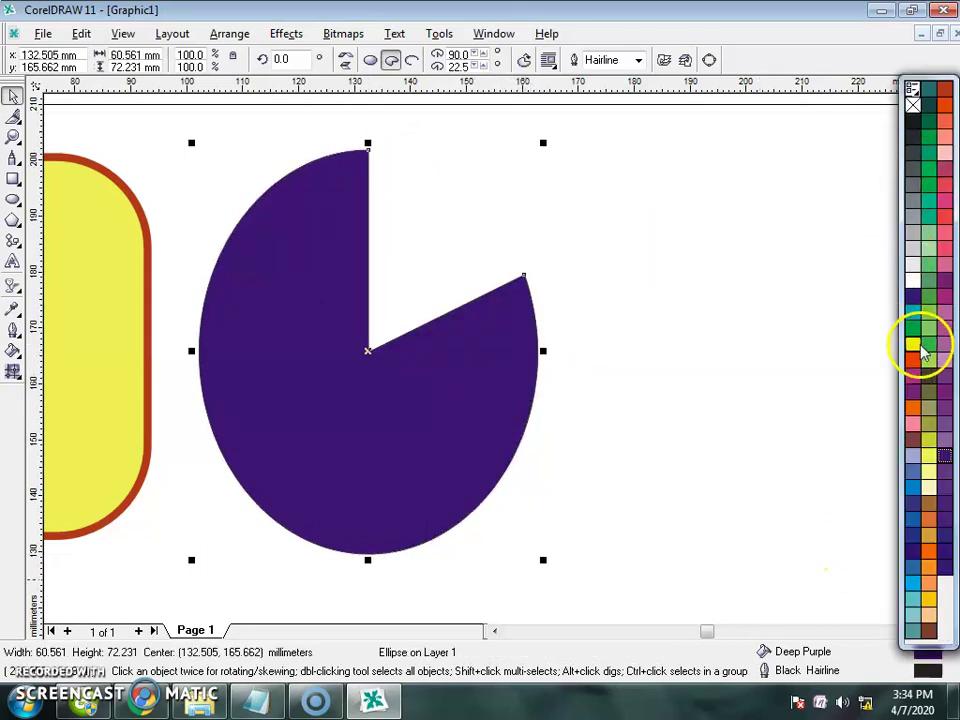
pyautogui.click(639, 61)
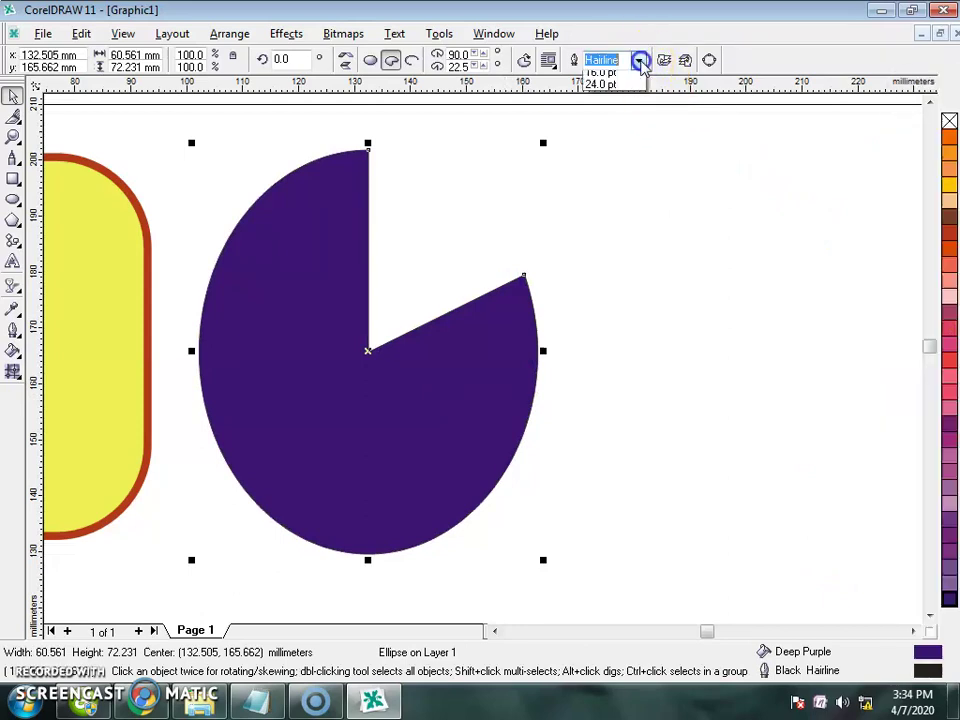
pyautogui.click(613, 138)
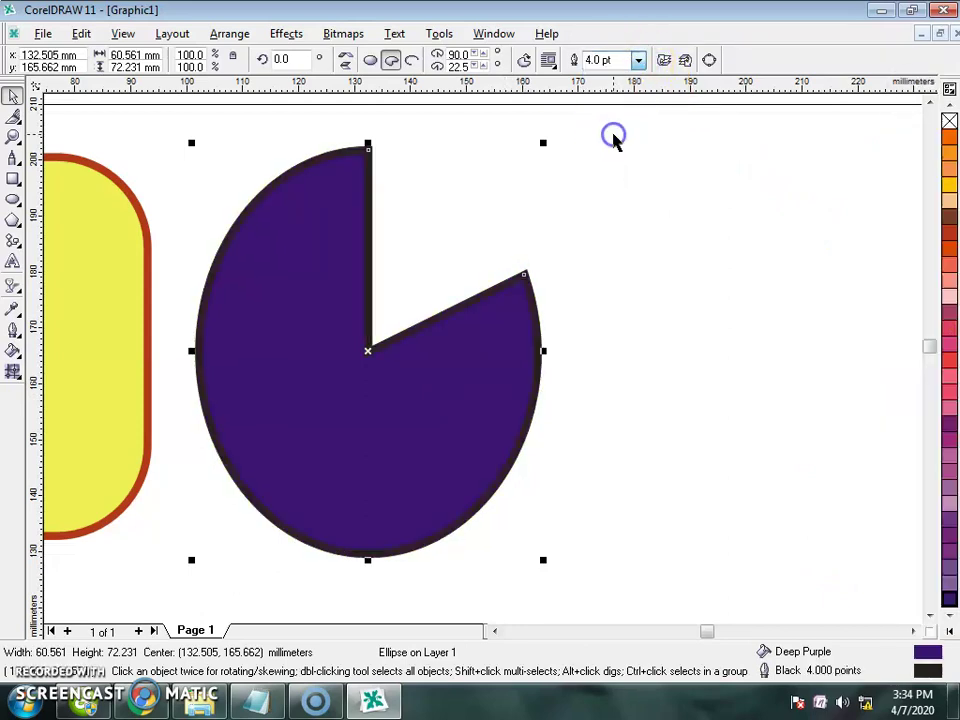
pyautogui.click(949, 631)
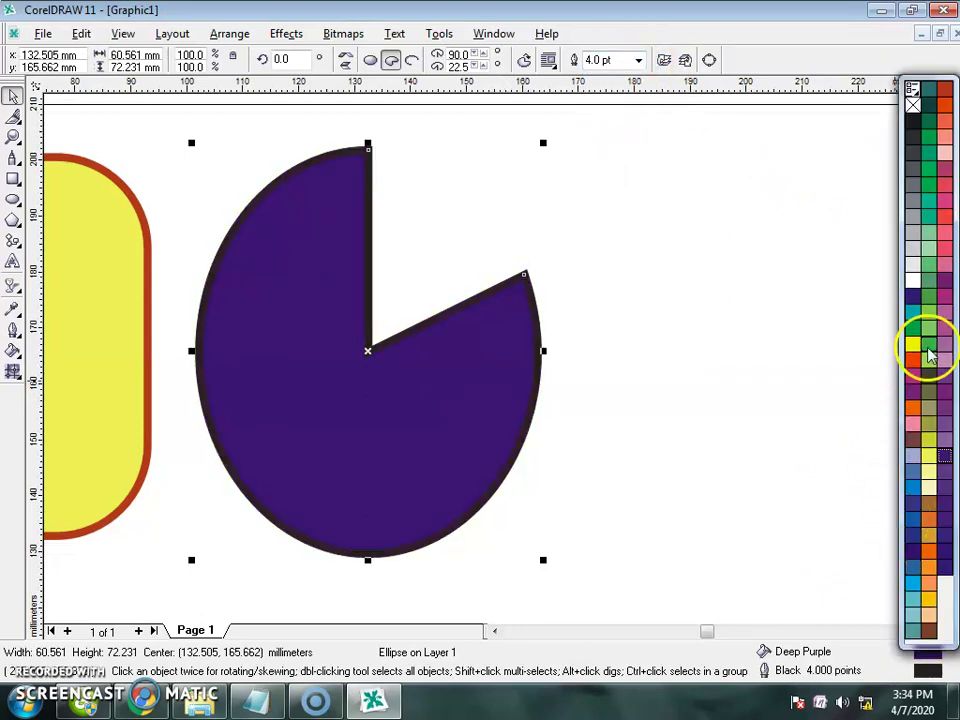
pyautogui.rightClick(912, 344)
pyautogui.scroll(-1, 420, 470)
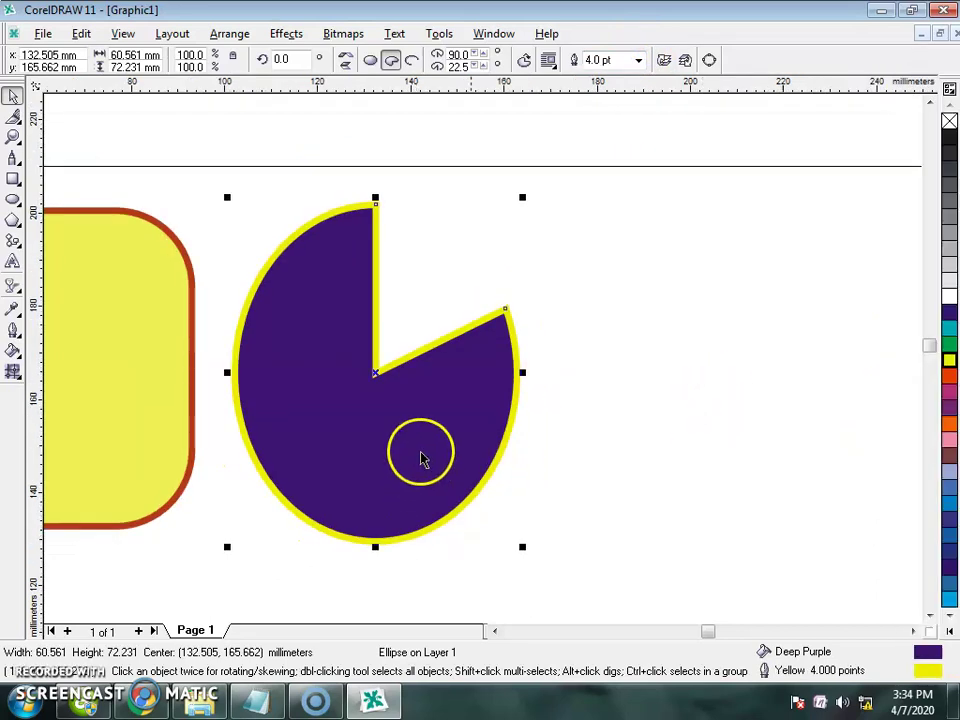
pyautogui.click(591, 467)
# Draw a seven-sided polygon about 92 mm wide and 105 mm high to the right of the purple pie.
pyautogui.scroll(-5, 600, 465)
pyautogui.scroll(2, 615, 530)
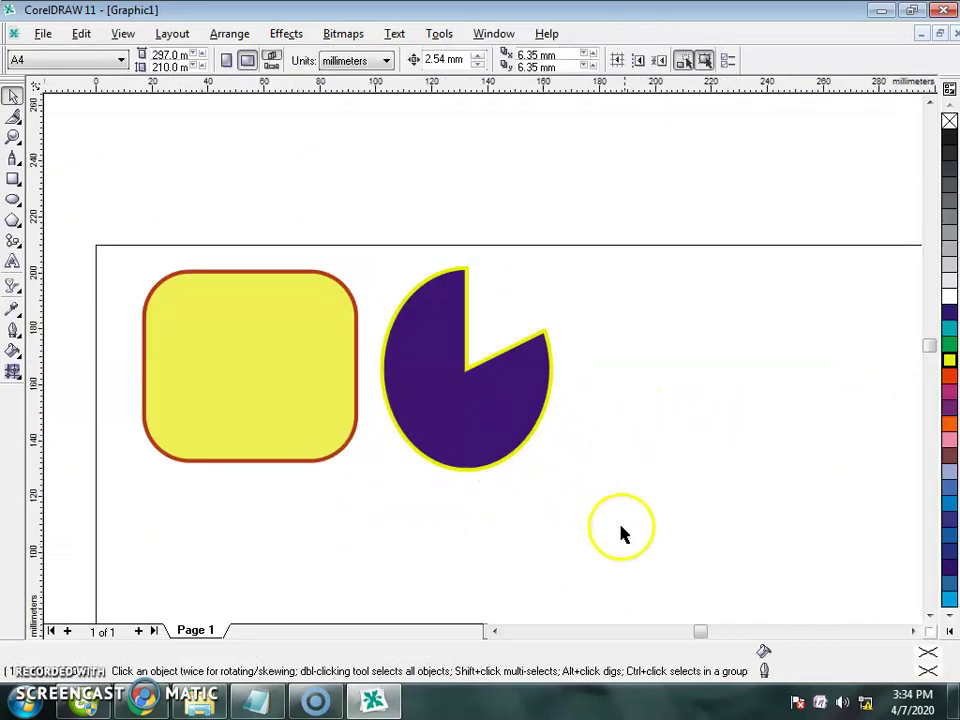
pyautogui.scroll(-2, 627, 515)
pyautogui.click(911, 632)
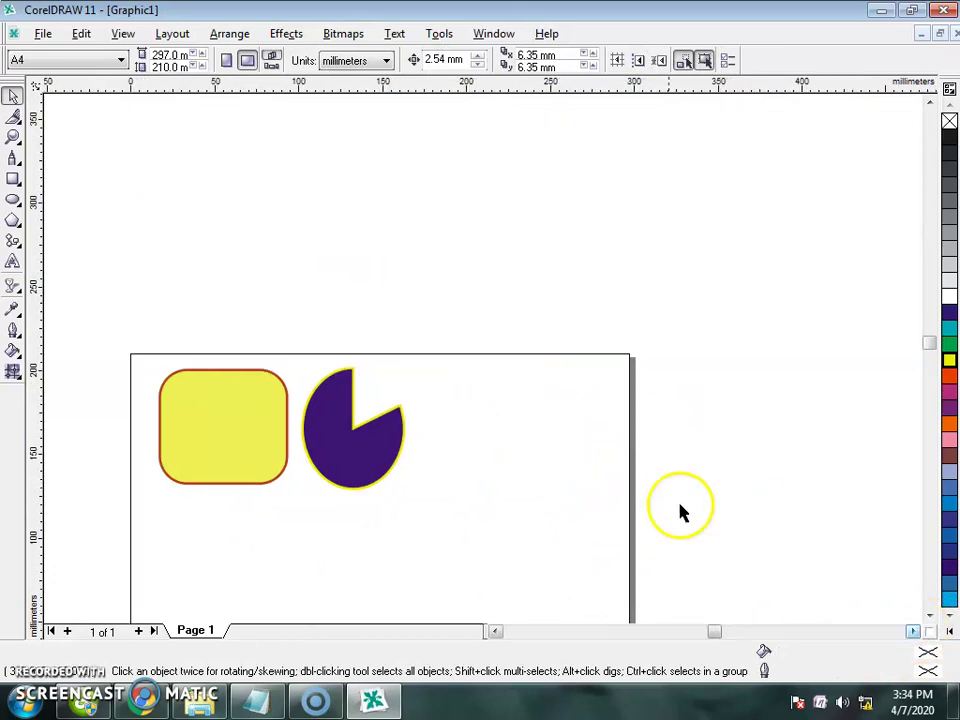
pyautogui.scroll(2, 582, 545)
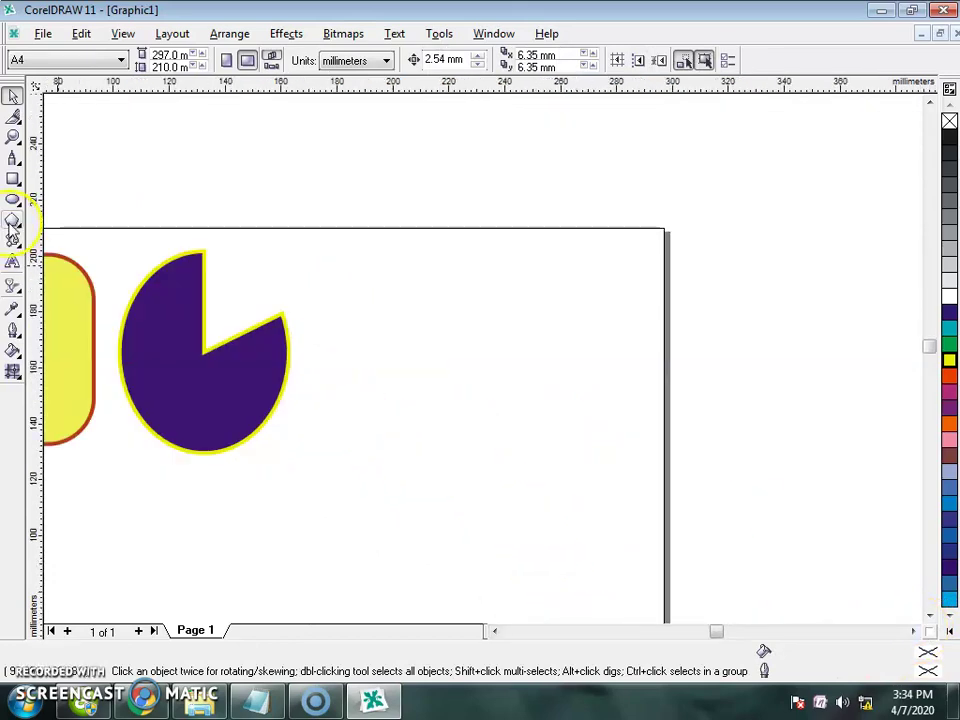
pyautogui.click(12, 222)
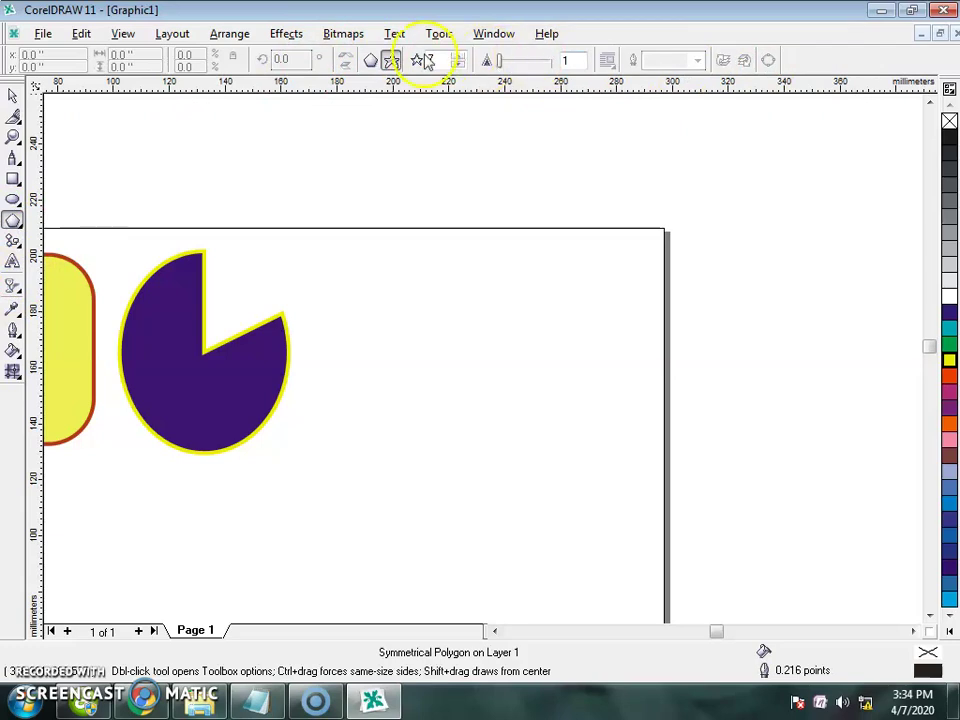
pyautogui.click(371, 62)
pyautogui.moveTo(313, 250); pyautogui.dragTo(579, 559)
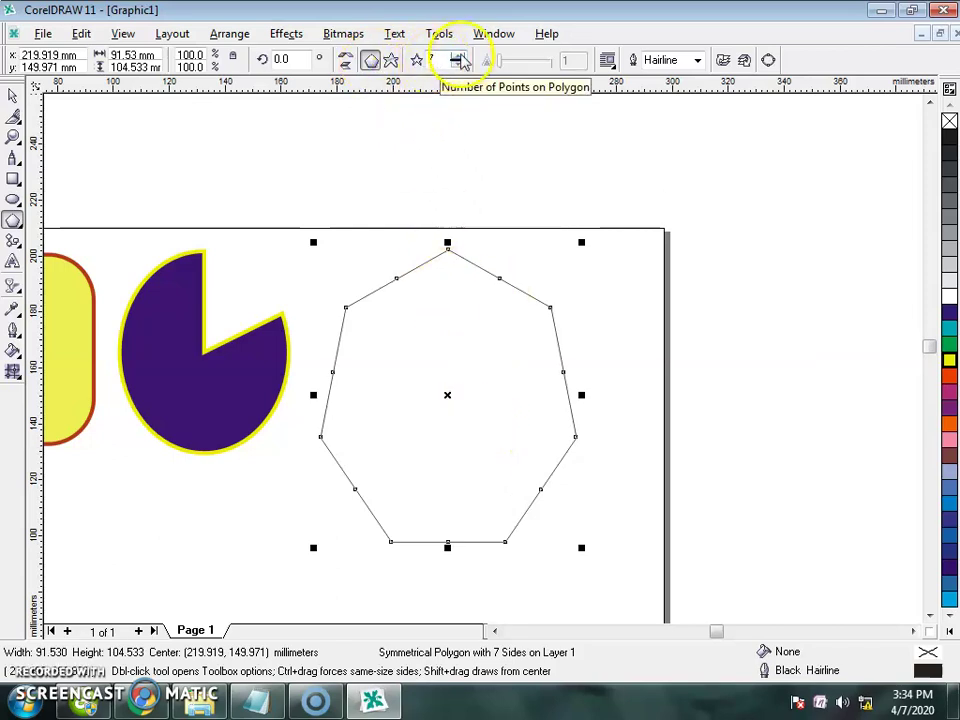
# Set the polygon's number of sides to 5 and move it slightly left and down.
pyautogui.click(459, 56)
pyautogui.click(459, 64)
pyautogui.click(459, 64)
pyautogui.click(459, 64)
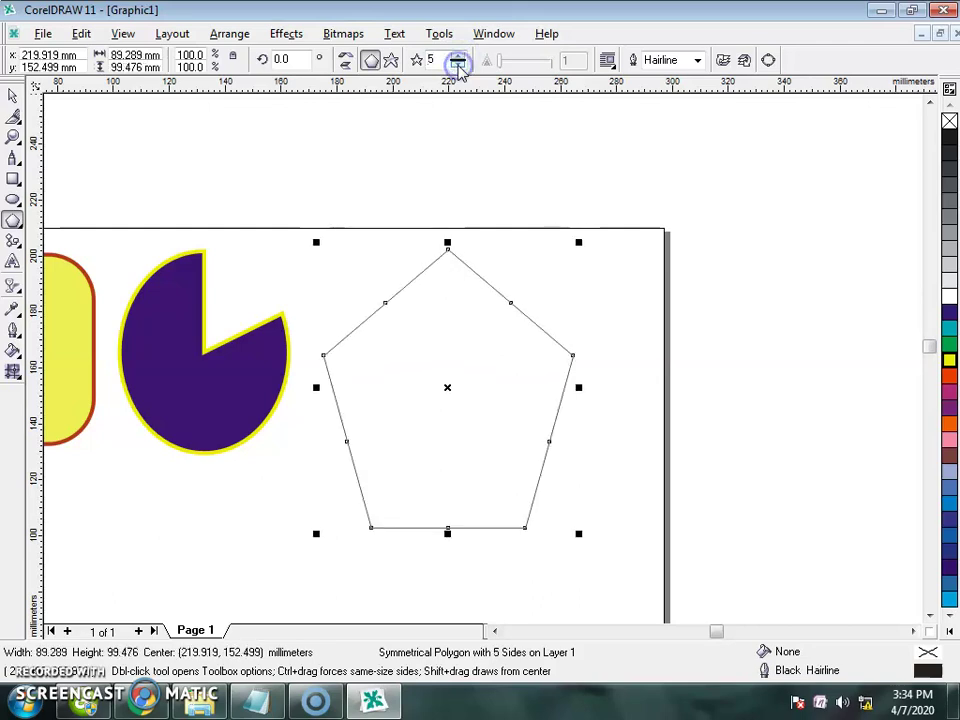
pyautogui.click(14, 100)
pyautogui.moveTo(486, 396)
pyautogui.mouseDown()
pyautogui.moveTo(473, 422)
pyautogui.moveTo(480, 400)
pyautogui.mouseUp()
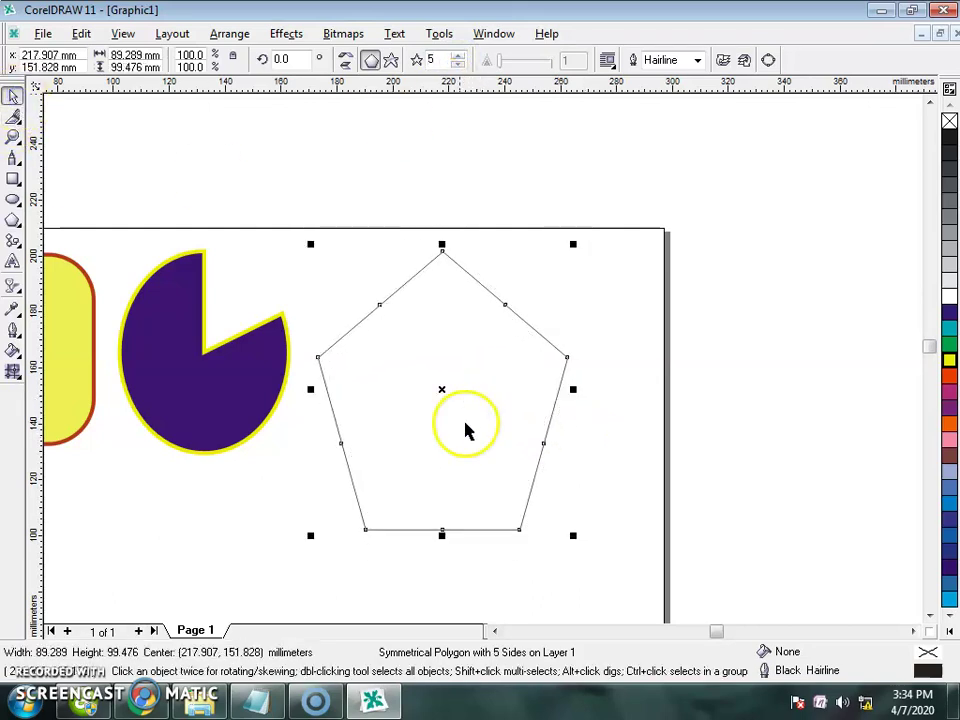
# Try an Orange fill on the pentagon, and fill it with Magenta instead.
pyautogui.scroll(1, 448, 482)
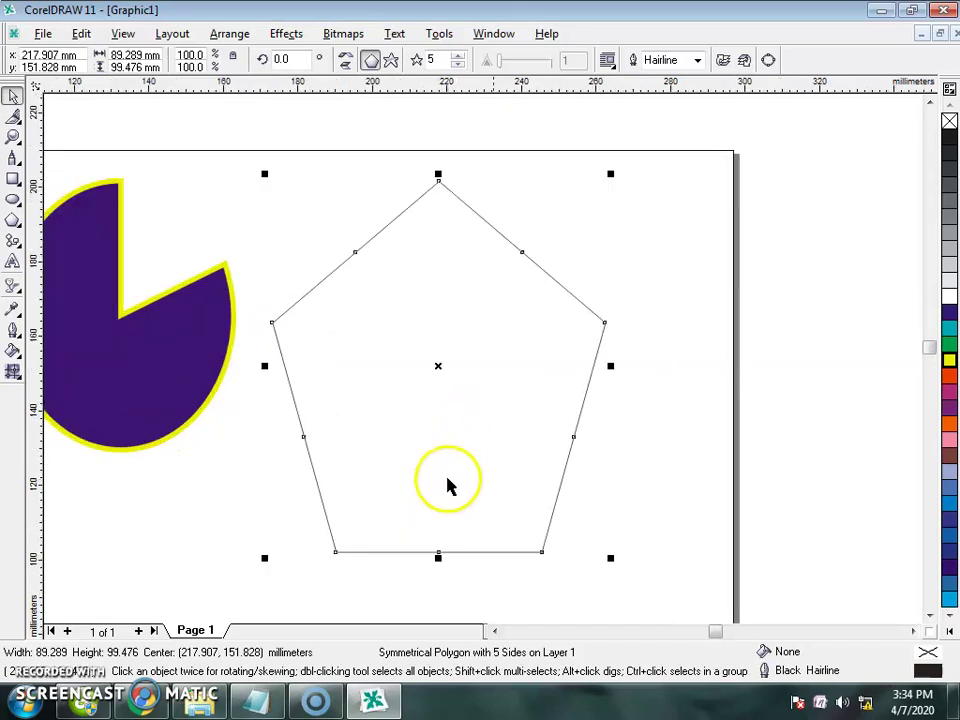
pyautogui.click(947, 421)
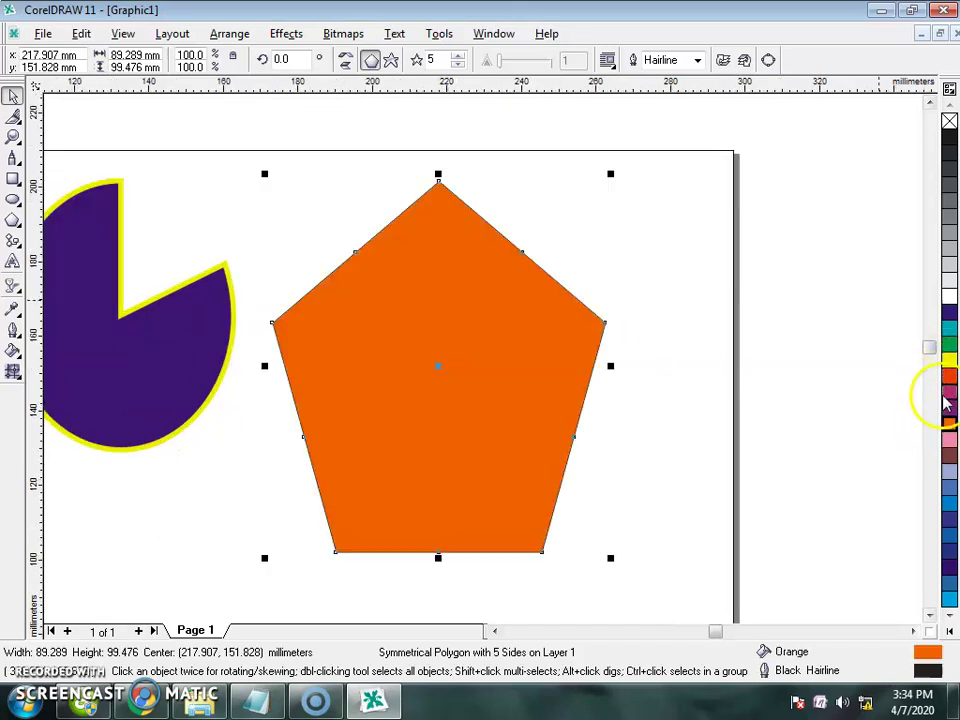
pyautogui.click(946, 395)
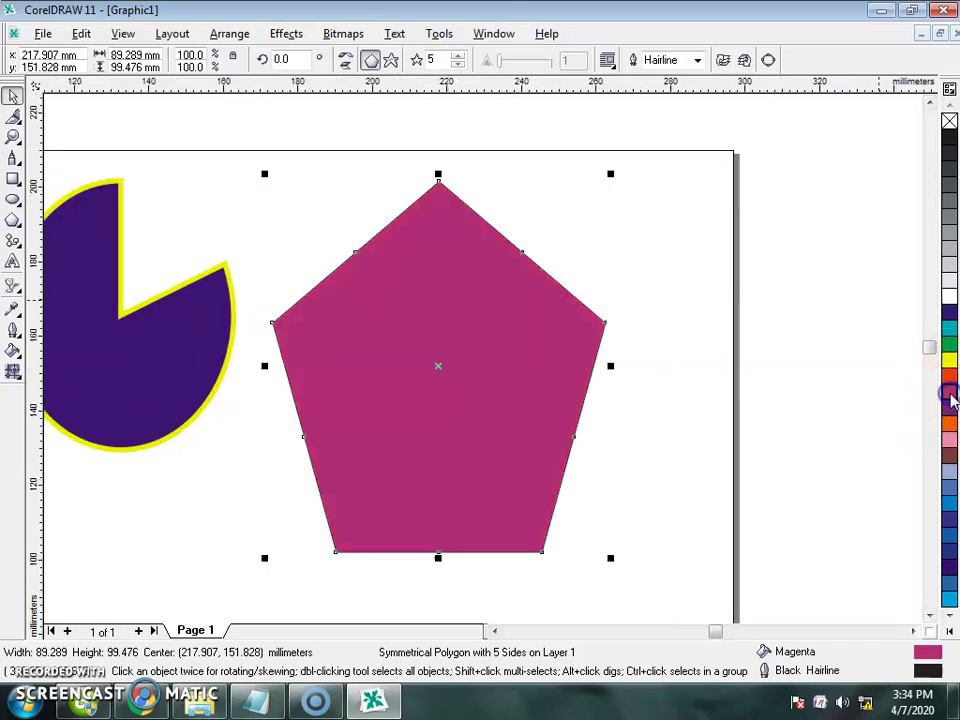
# Raise the magenta polygon's number of sides to 20.
pyautogui.click(458, 57)
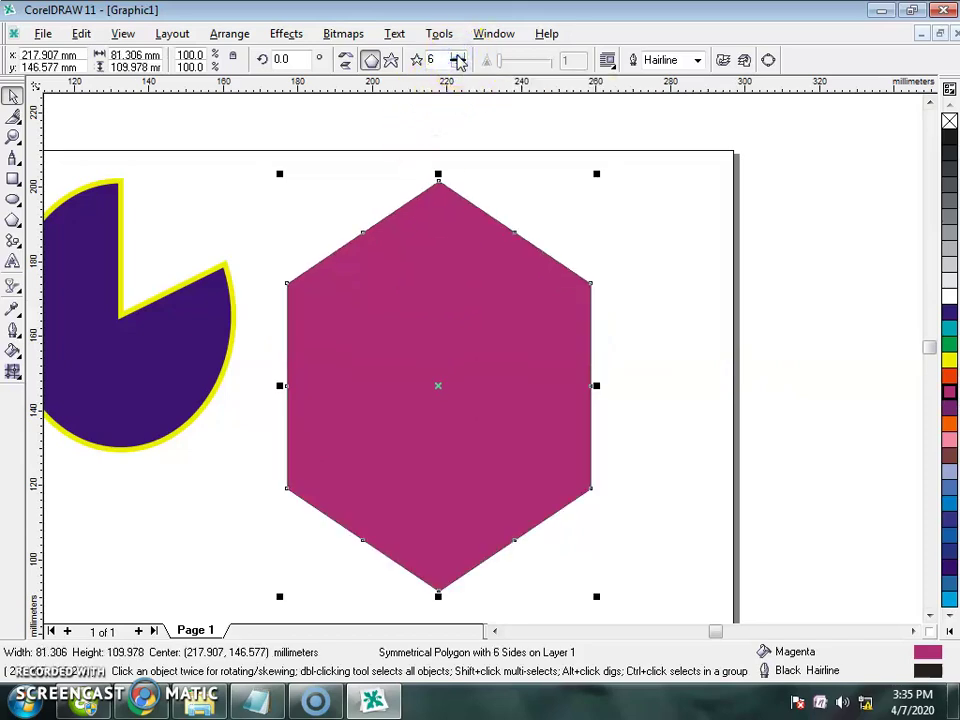
pyautogui.click(458, 57)
pyautogui.click(458, 57)
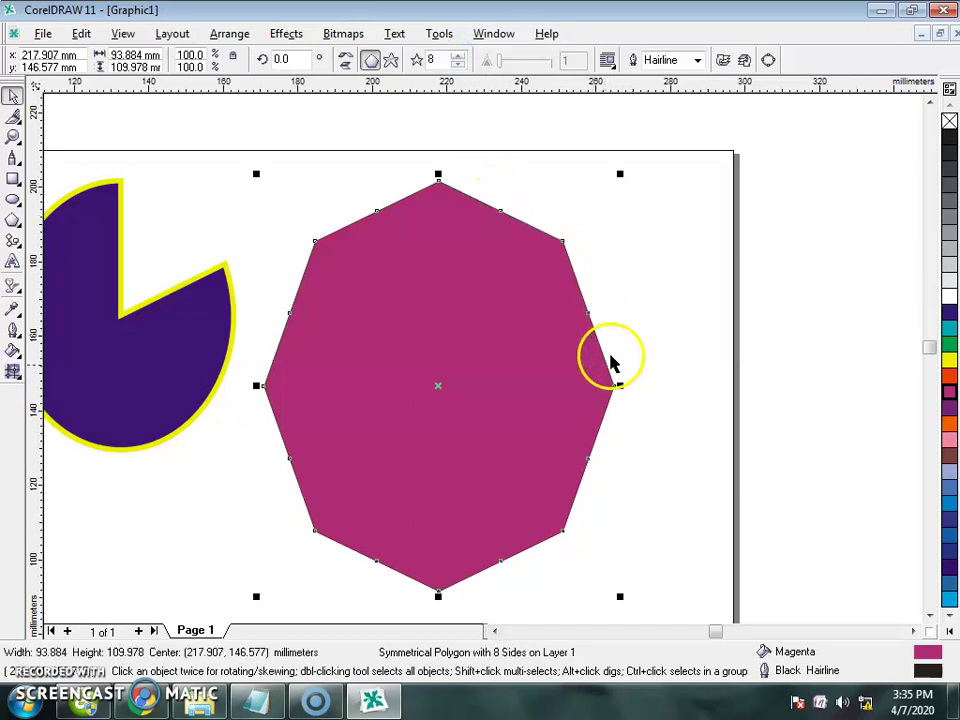
pyautogui.click(458, 57)
pyautogui.click(458, 57)
pyautogui.click(458, 57)
pyautogui.click(458, 57)
pyautogui.click(458, 57)
pyautogui.click(458, 58)
pyautogui.click(458, 58)
pyautogui.click(458, 58)
pyautogui.click(458, 58)
pyautogui.click(458, 58)
pyautogui.click(458, 58)
pyautogui.click(458, 58)
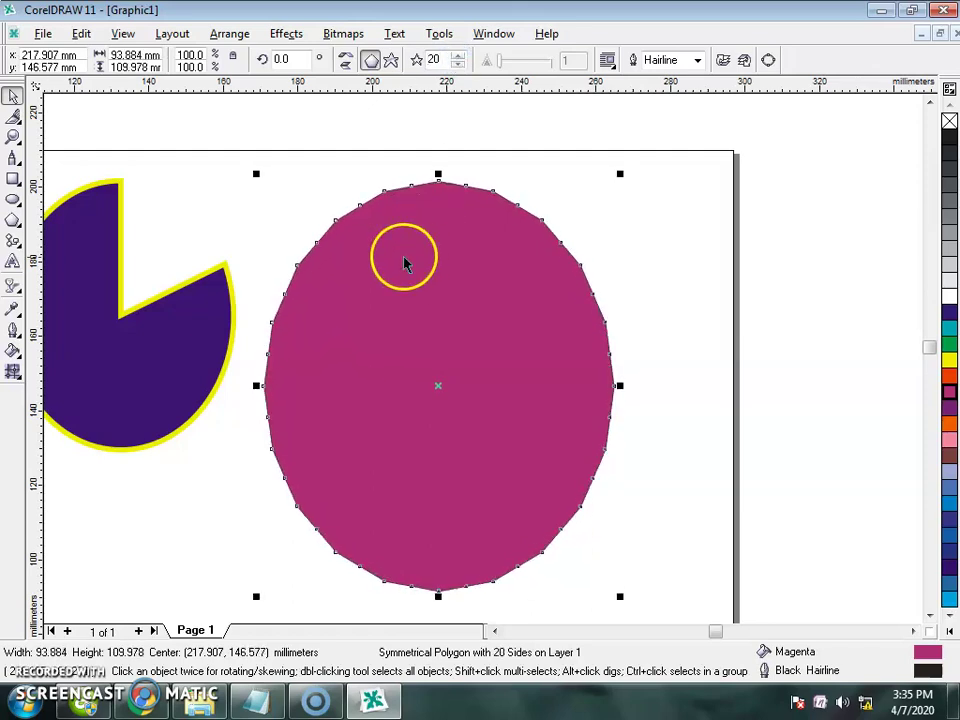
# Pull an upper node of the magenta polygon inward to form a pointed star, and set its number of points to 23.
pyautogui.doubleClick(405, 263)
pyautogui.moveTo(392, 198); pyautogui.dragTo(403, 242)
pyautogui.click(460, 62)
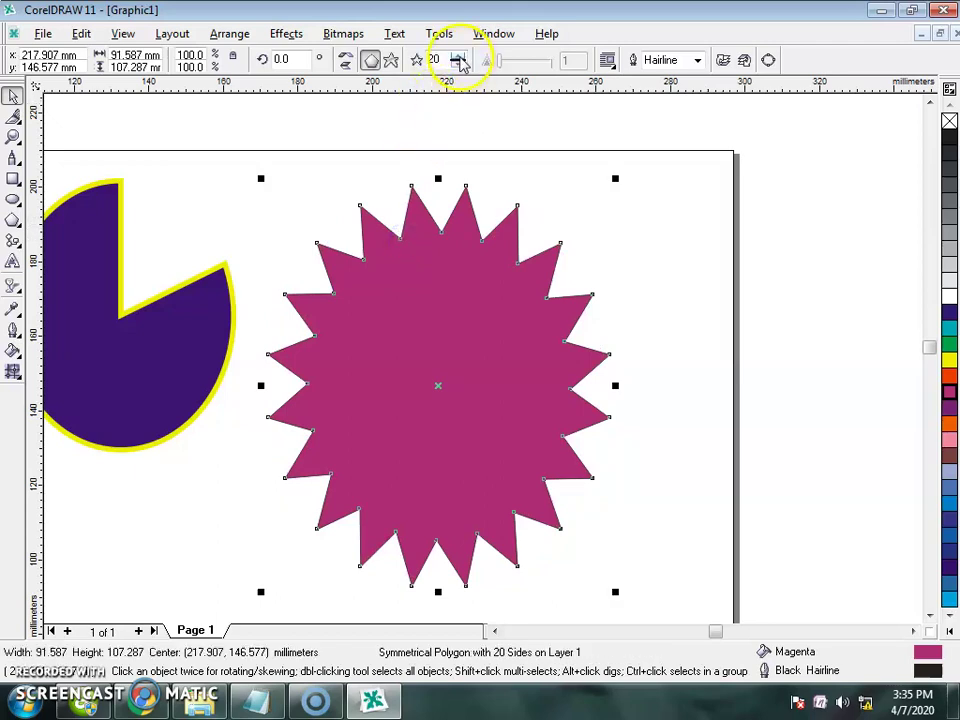
pyautogui.click(458, 58)
pyautogui.click(458, 58)
pyautogui.click(458, 58)
# Pull the magenta star's inner nodes past its centre and outward to form an overlapping lattice, about 97 mm wide and 113 mm high.
pyautogui.doubleClick(443, 240)
pyautogui.moveTo(443, 240); pyautogui.dragTo(474, 415)
pyautogui.moveTo(395, 505); pyautogui.dragTo(306, 534)
pyautogui.moveTo(497, 330); pyautogui.dragTo(518, 318)
pyautogui.scroll(-2, 518, 318)
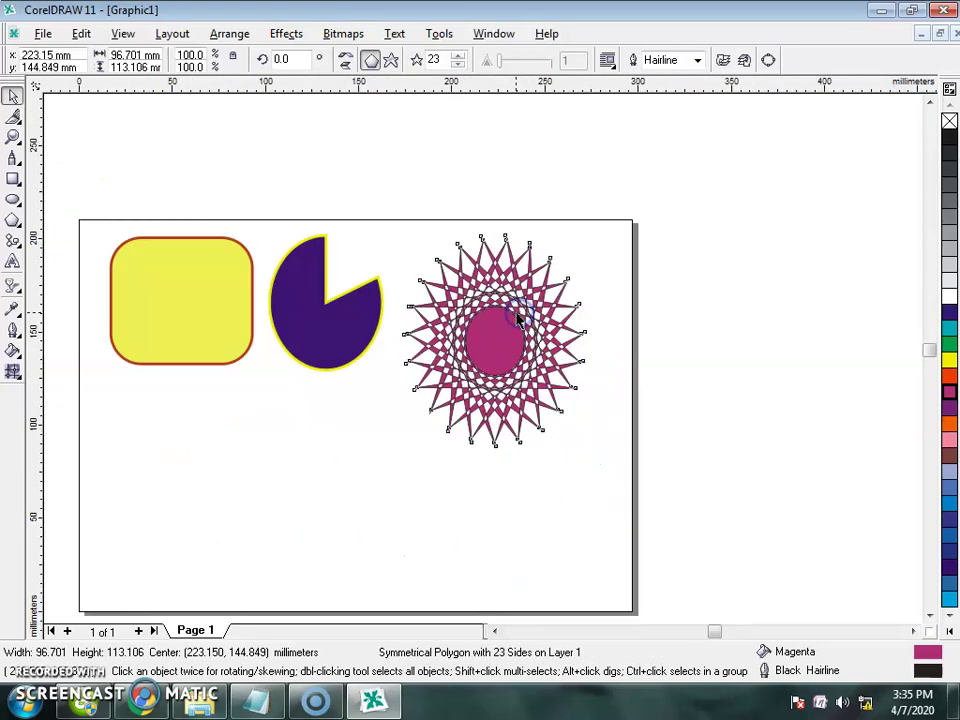
# Set the magenta star's number of points to 30 and give it a Yellow outline.
pyautogui.click(493, 272)
pyautogui.click(503, 250)
pyautogui.click(457, 55)
pyautogui.click(457, 55)
pyautogui.click(457, 55)
pyautogui.click(457, 55)
pyautogui.click(457, 55)
pyautogui.click(457, 55)
pyautogui.click(457, 55)
pyautogui.rightClick(949, 360)
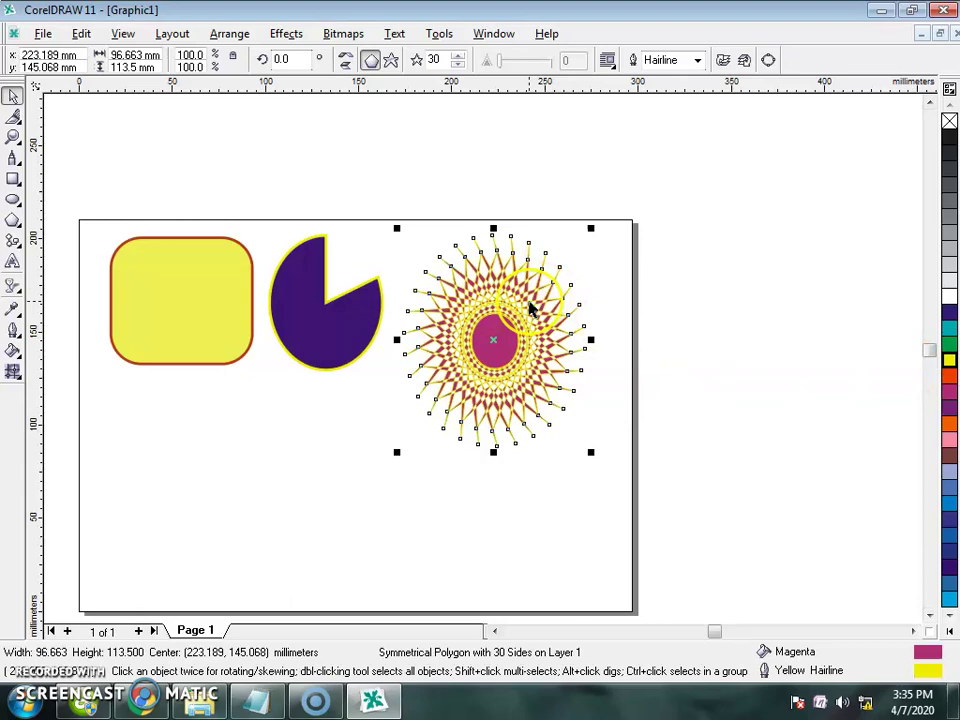
# Move the magenta star slightly up and to the left on the page and deselect it.
pyautogui.scroll(2, 528, 290)
pyautogui.press('F10')
pyautogui.moveTo(500, 211); pyautogui.dragTo(497, 182)
pyautogui.press('space')
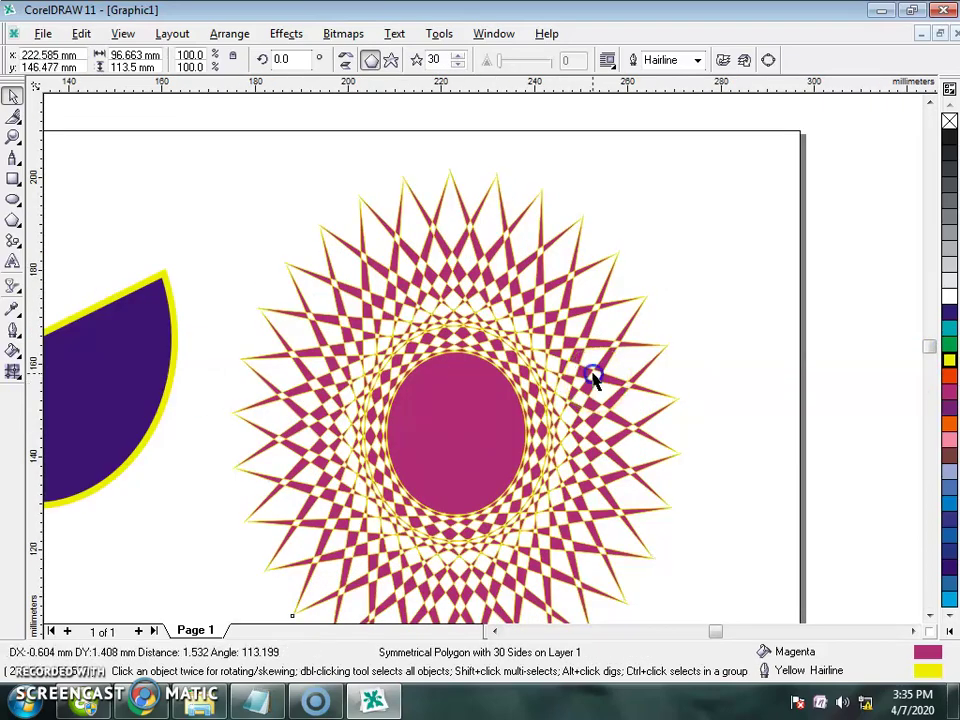
pyautogui.scroll(-2, 561, 343)
pyautogui.click(528, 499)
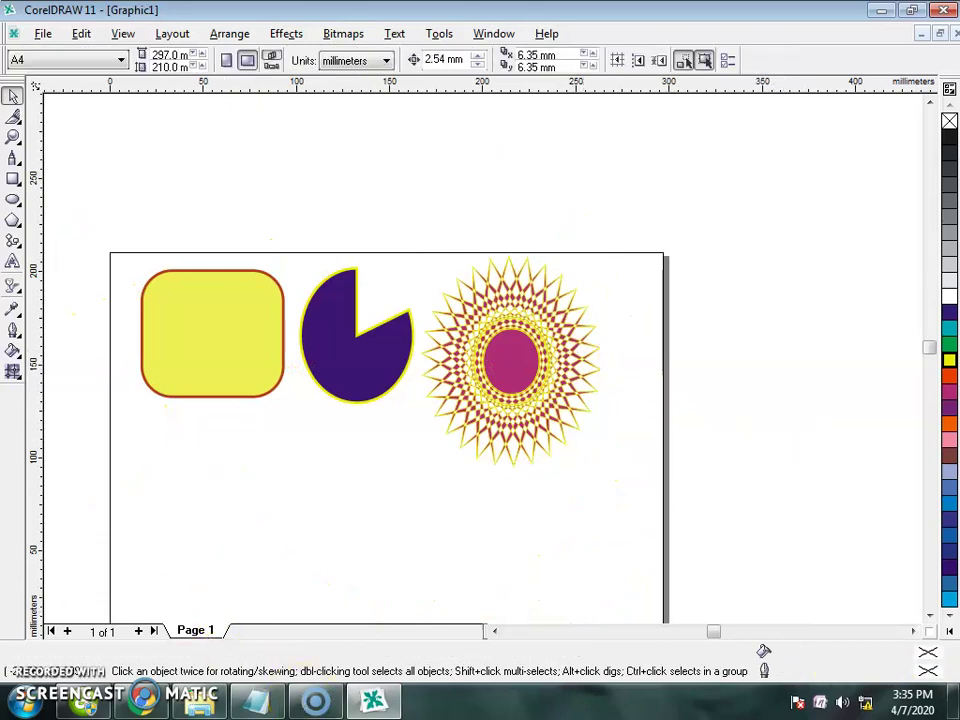
# Draw a seven-point star about 105 mm wide and 113 mm high below the yellow rectangle and fill it with Cyan.
pyautogui.click(13, 200)
pyautogui.click(13, 220)
pyautogui.click(397, 60)
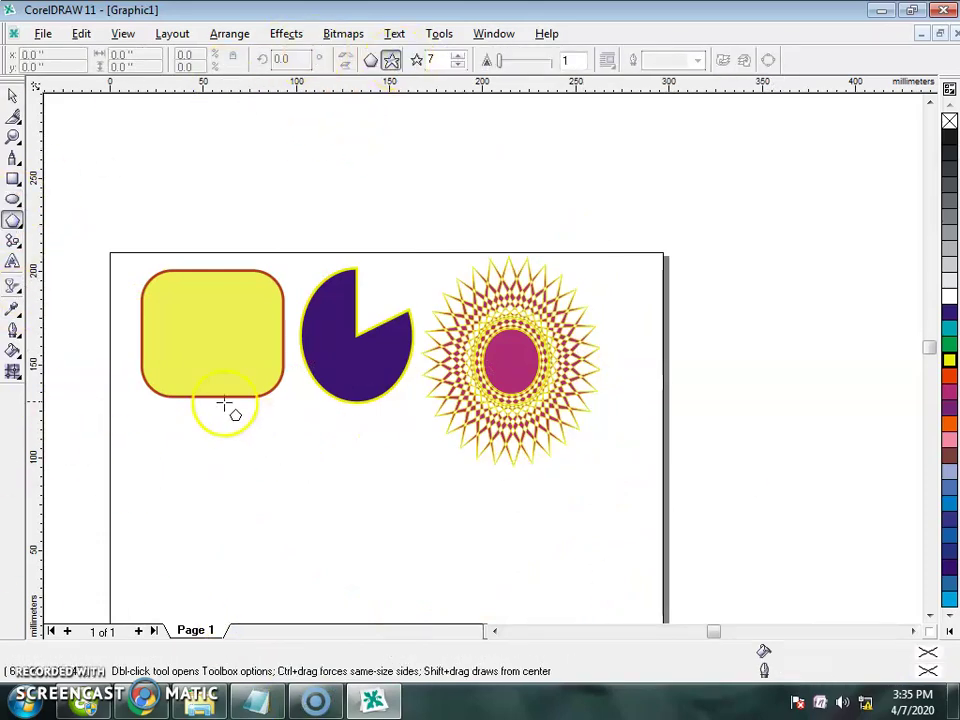
pyautogui.click(929, 615)
pyautogui.moveTo(157, 242); pyautogui.dragTo(358, 456)
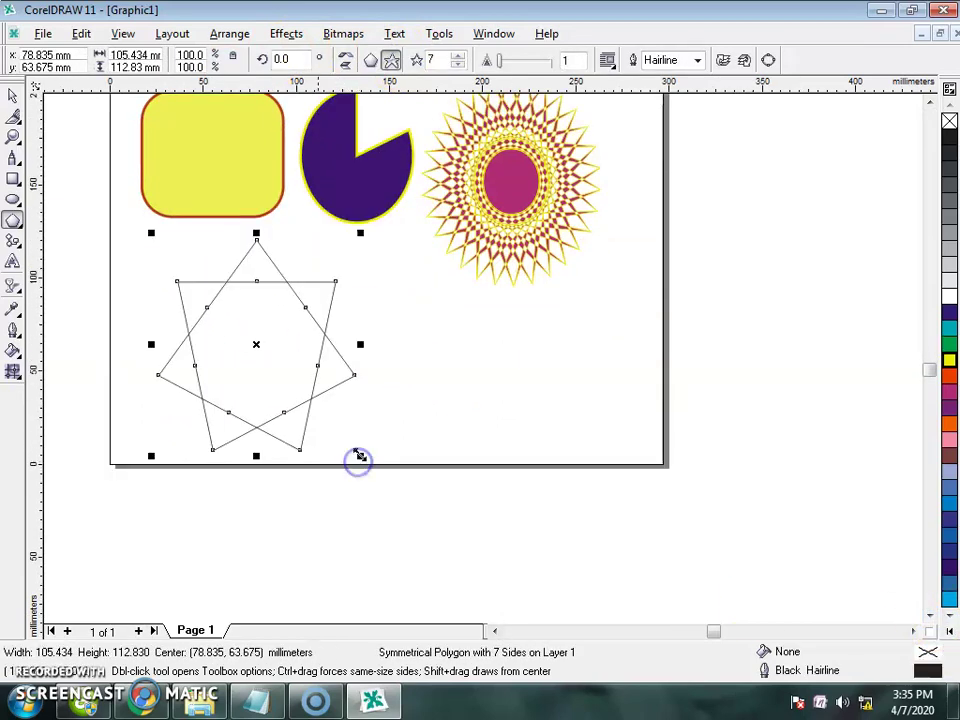
pyautogui.click(948, 327)
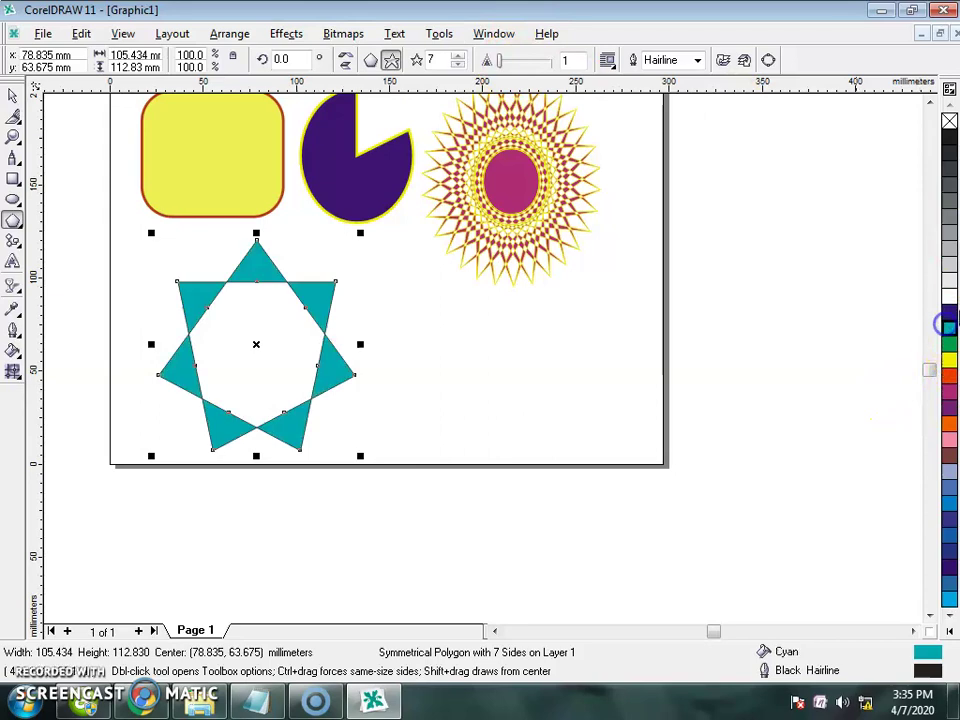
# Raise the cyan star's number of points to 13.
pyautogui.click(13, 94)
pyautogui.scroll(1, 80, 232)
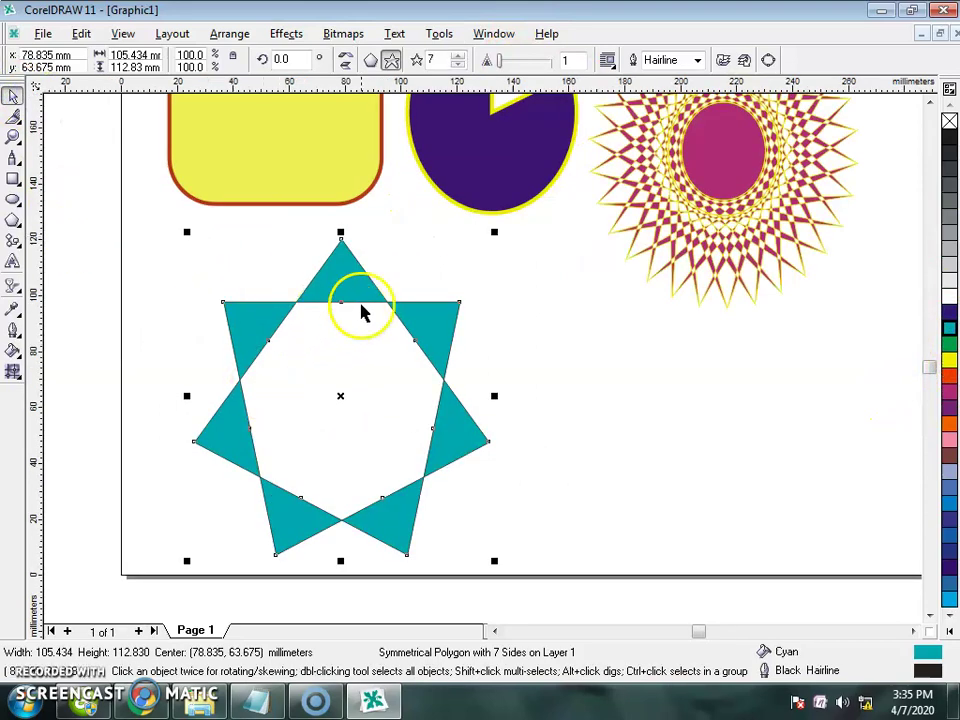
pyautogui.click(457, 57)
pyautogui.click(457, 57)
pyautogui.click(457, 57)
pyautogui.click(457, 57)
pyautogui.click(457, 57)
pyautogui.click(457, 57)
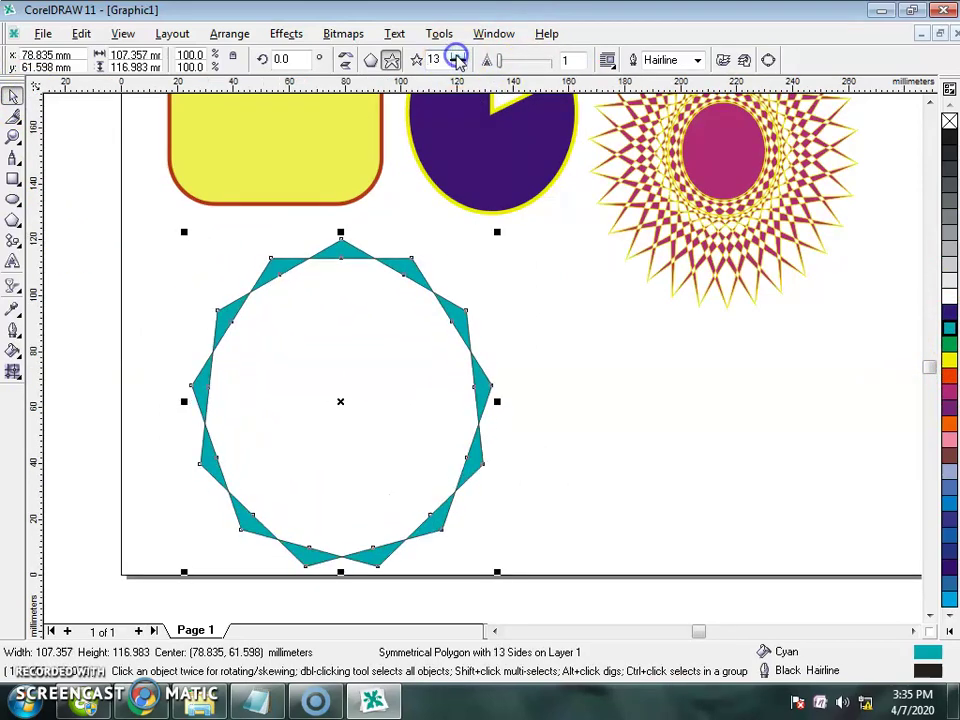
# Pull the cyan star's inner nodes toward its centre, and set it to 23 points with a sharpness of 7.
pyautogui.moveTo(342, 268); pyautogui.dragTo(344, 345)
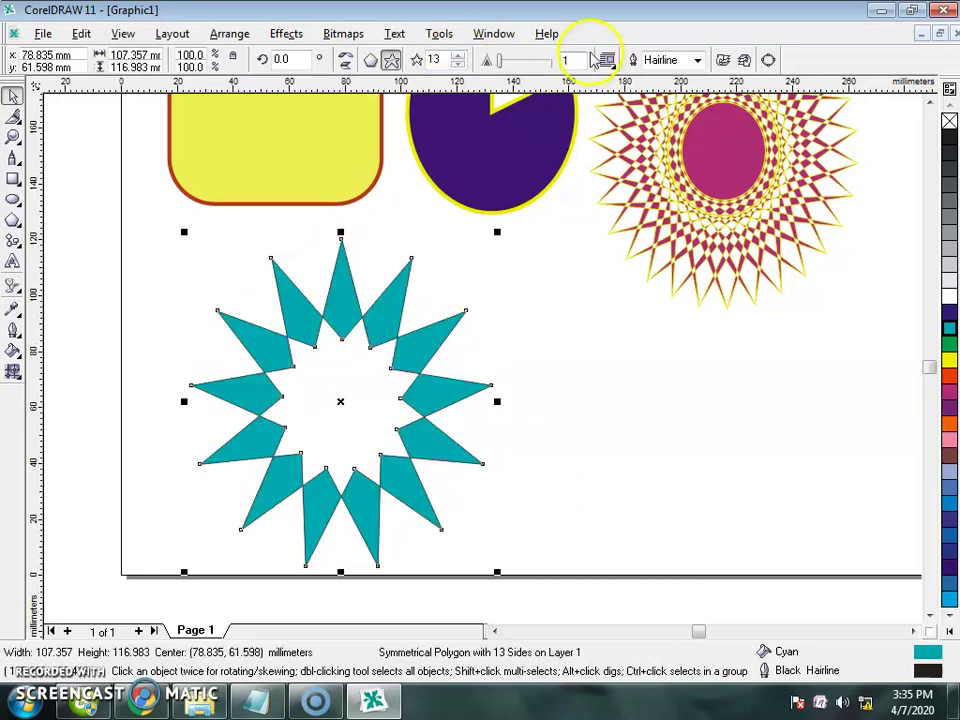
pyautogui.moveTo(455, 58); pyautogui.dragTo(459, 62)
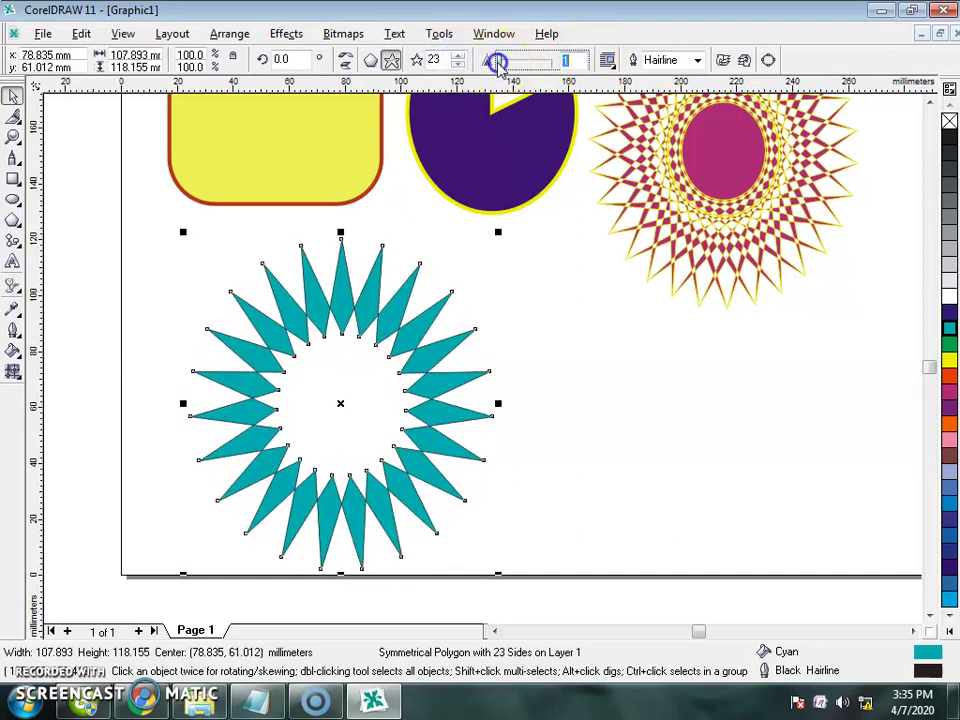
pyautogui.moveTo(520, 64); pyautogui.dragTo(543, 64)
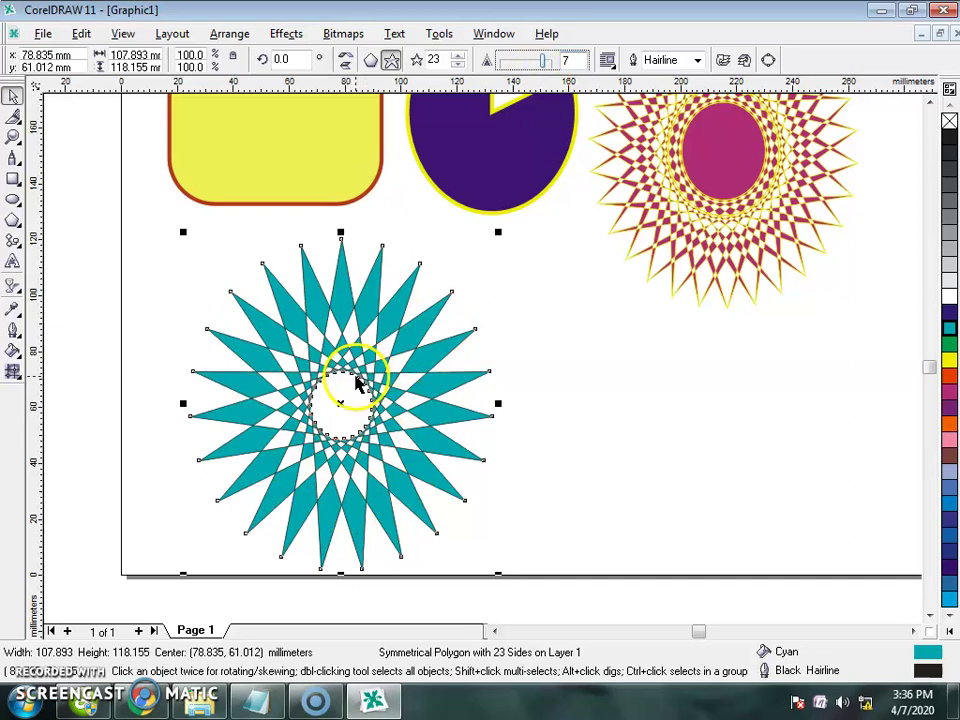
# Reshape the cyan star's nodes into an interlaced pattern with a small solid centre, and give it a Red outline.
pyautogui.moveTo(381, 426); pyautogui.dragTo(251, 531)
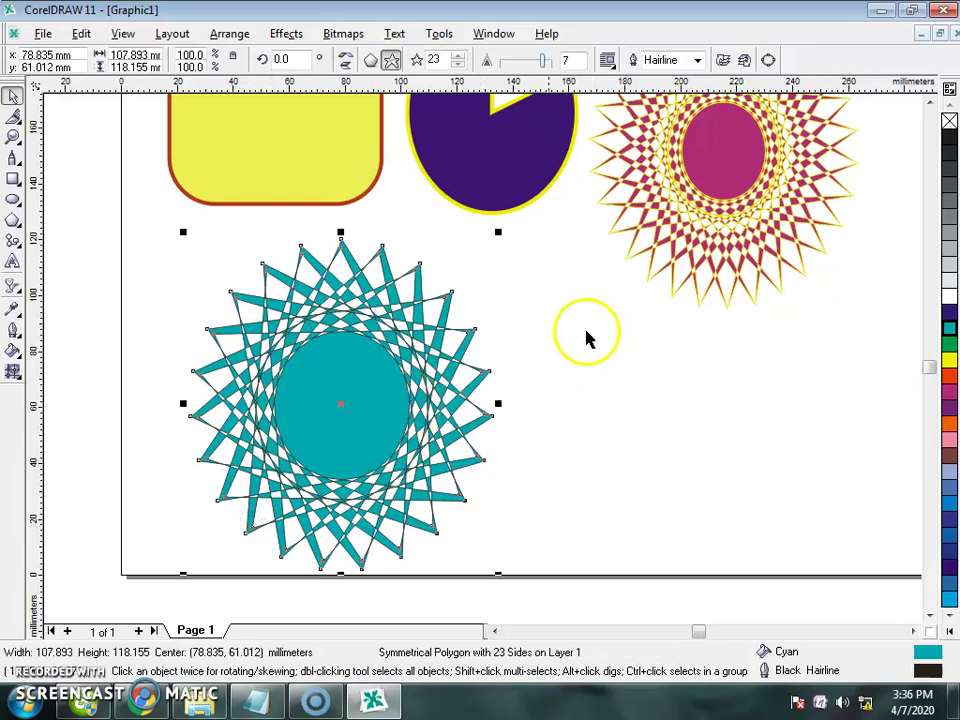
pyautogui.rightClick(946, 380)
pyautogui.moveTo(489, 374); pyautogui.dragTo(416, 272)
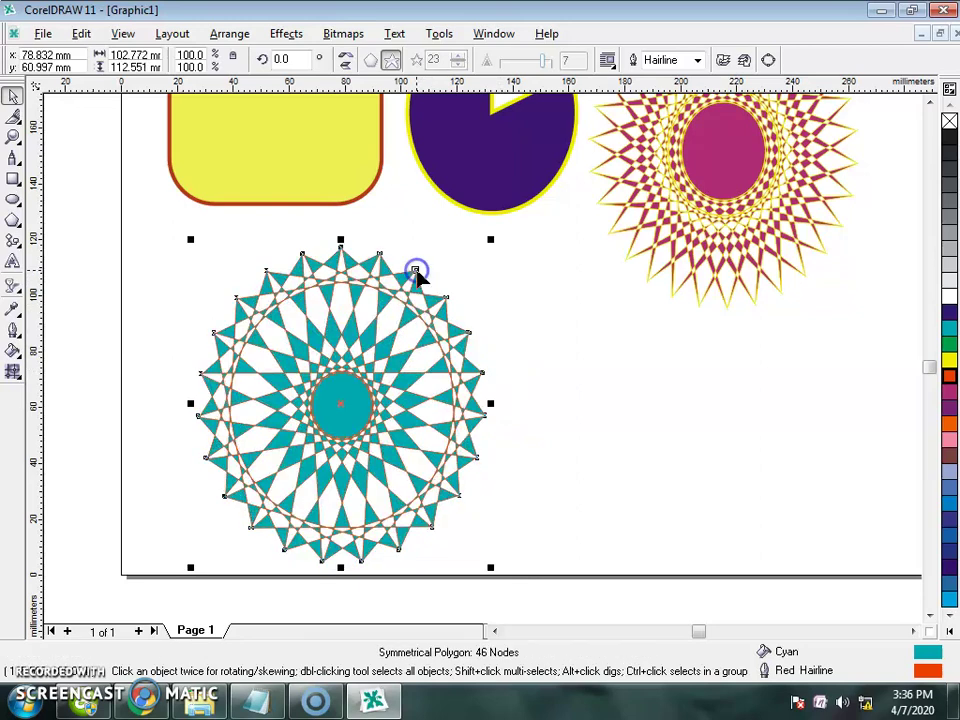
# Resize the cyan star to about 94 mm wide and 107 mm high, and move it up and to the right.
pyautogui.moveTo(490, 403); pyautogui.dragTo(470, 405)
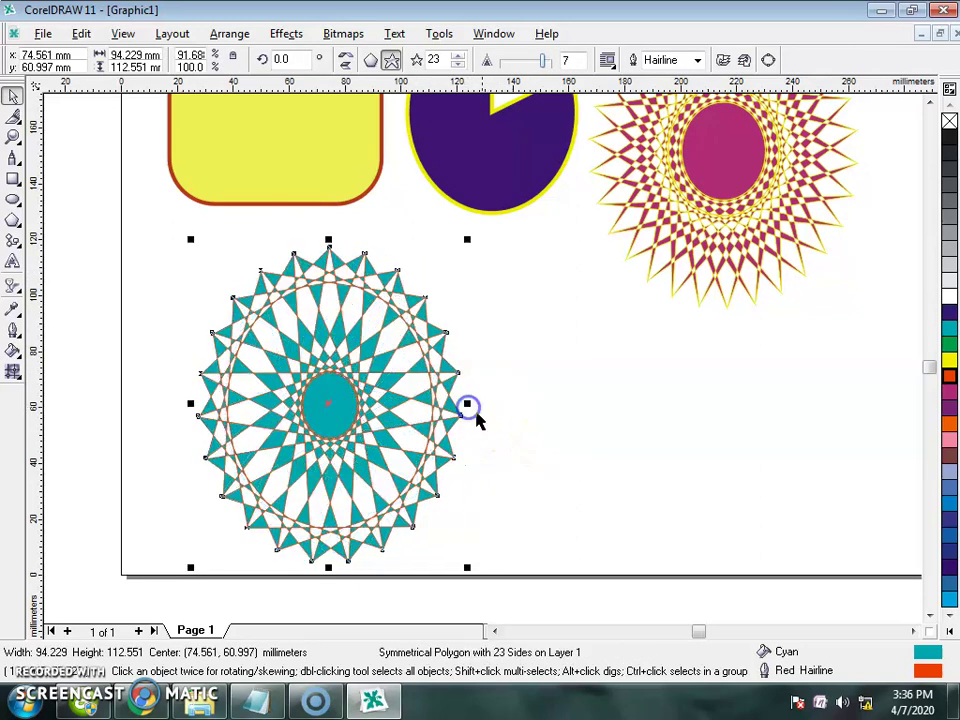
pyautogui.click(388, 447)
pyautogui.moveTo(388, 447); pyautogui.dragTo(437, 421)
pyautogui.moveTo(380, 543); pyautogui.dragTo(389, 527)
pyautogui.click(405, 390)
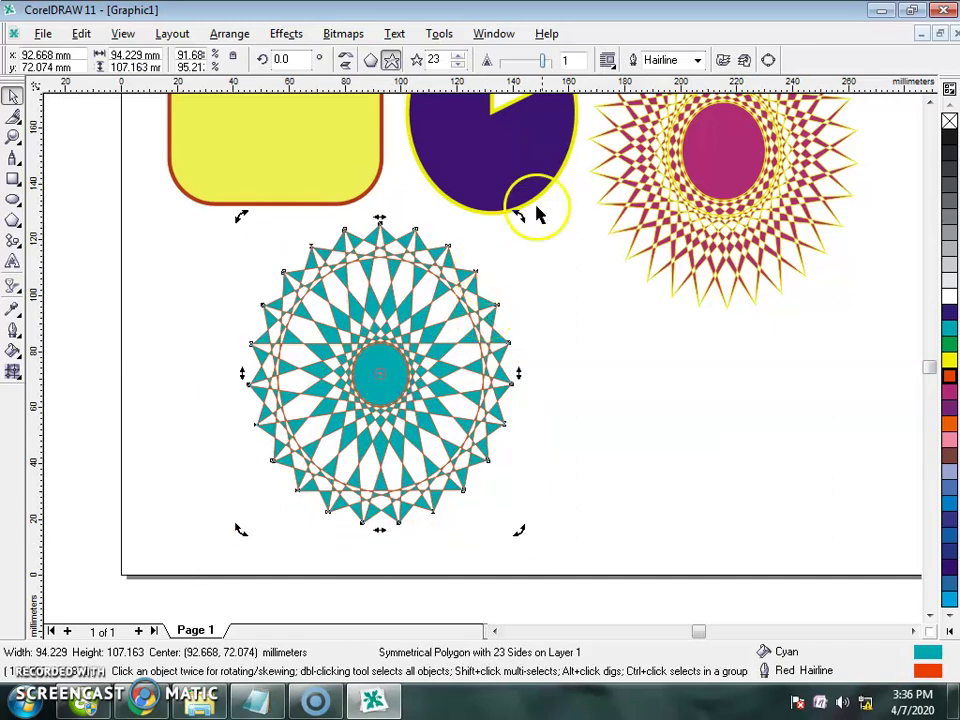
# Move the cyan star off the page, left of the yellow rounded rectangle, and shrink it to about 81 mm wide and 92 mm high.
pyautogui.click(525, 243)
pyautogui.click(433, 345)
pyautogui.scroll(-1, 493, 354)
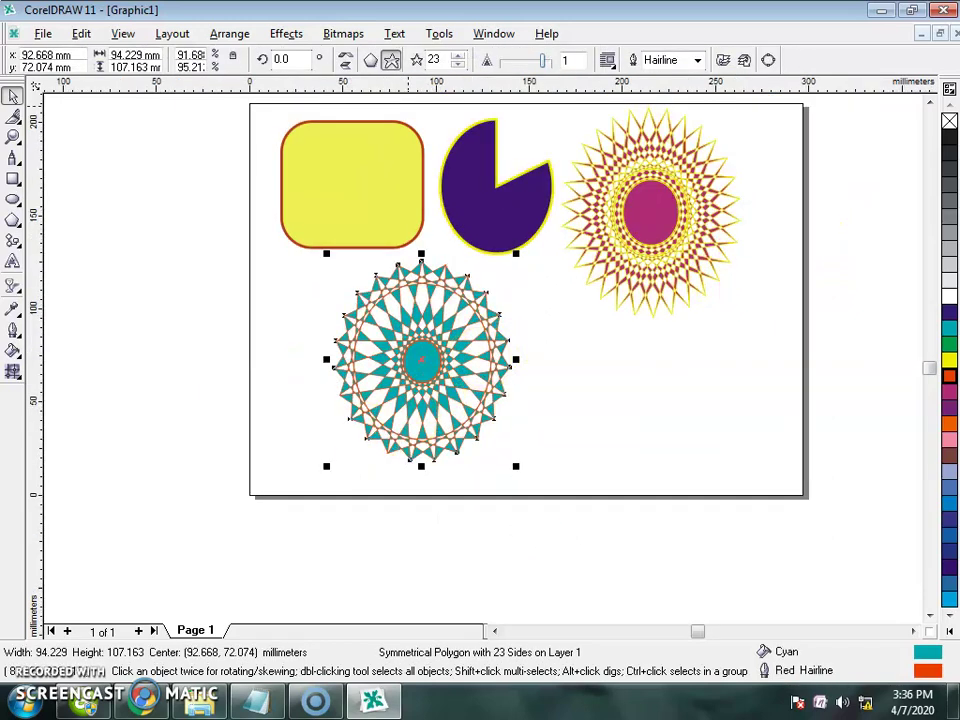
pyautogui.click(929, 103)
pyautogui.moveTo(418, 460); pyautogui.dragTo(160, 322)
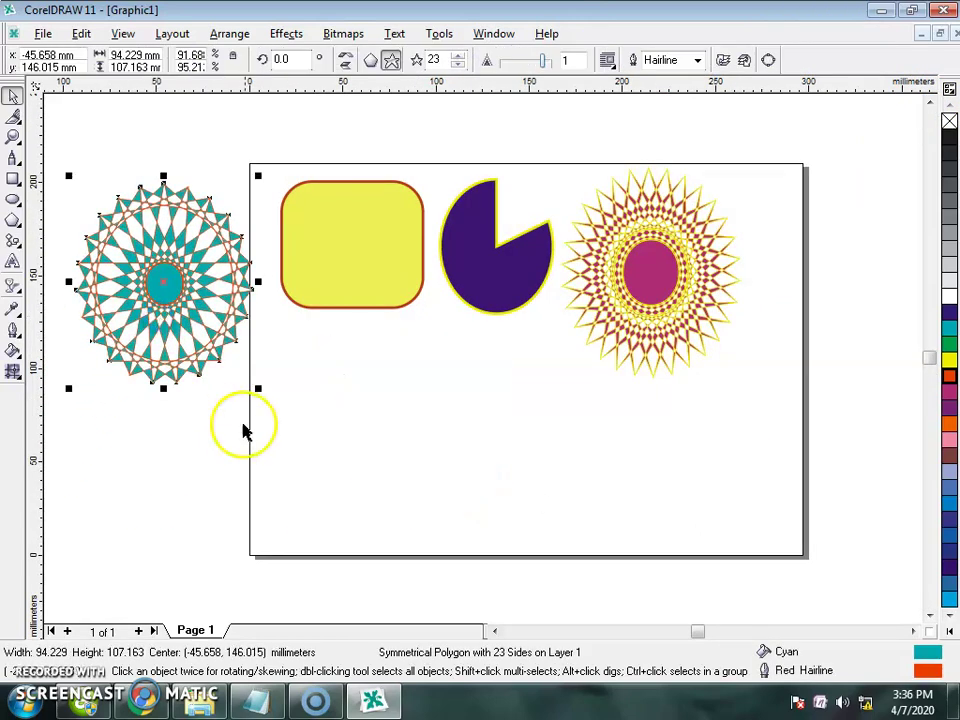
pyautogui.moveTo(258, 388); pyautogui.dragTo(232, 359)
pyautogui.moveTo(158, 278); pyautogui.dragTo(185, 258)
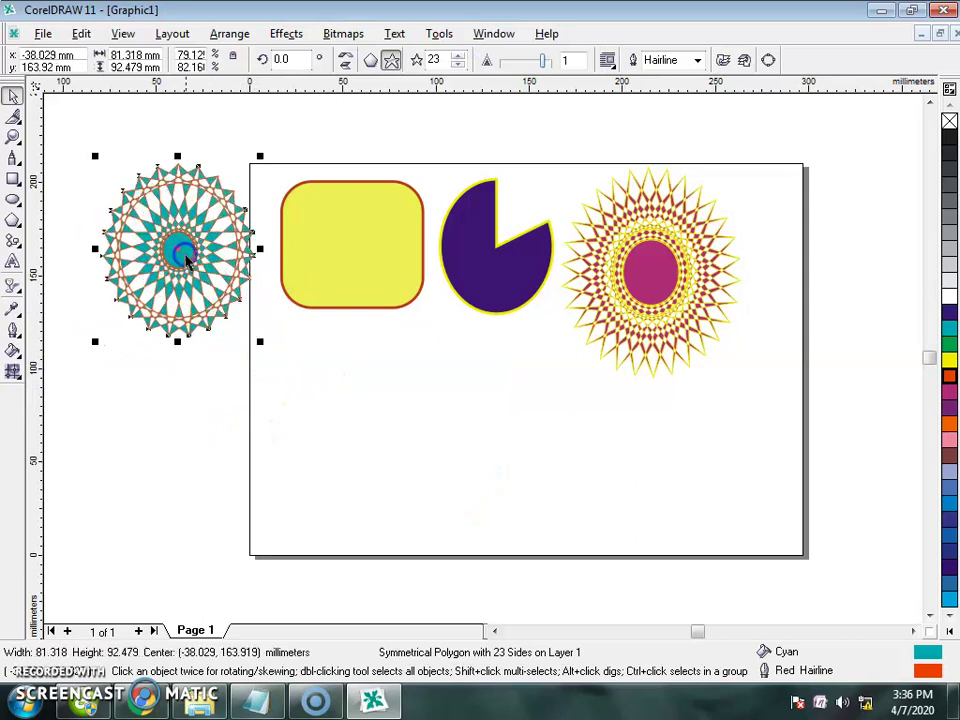
pyautogui.press('Escape')
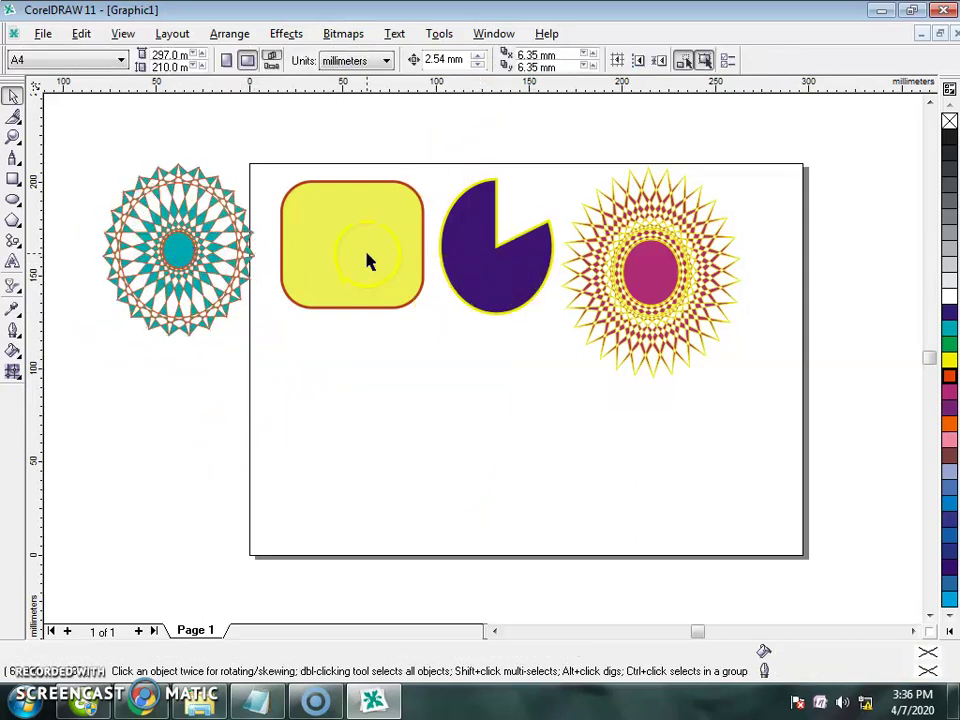
# Draw a heart from the Basic Shapes, about 76 mm wide and 83 mm high, below the yellow rectangle and fill it with Green.
pyautogui.scroll(1, 632, 287)
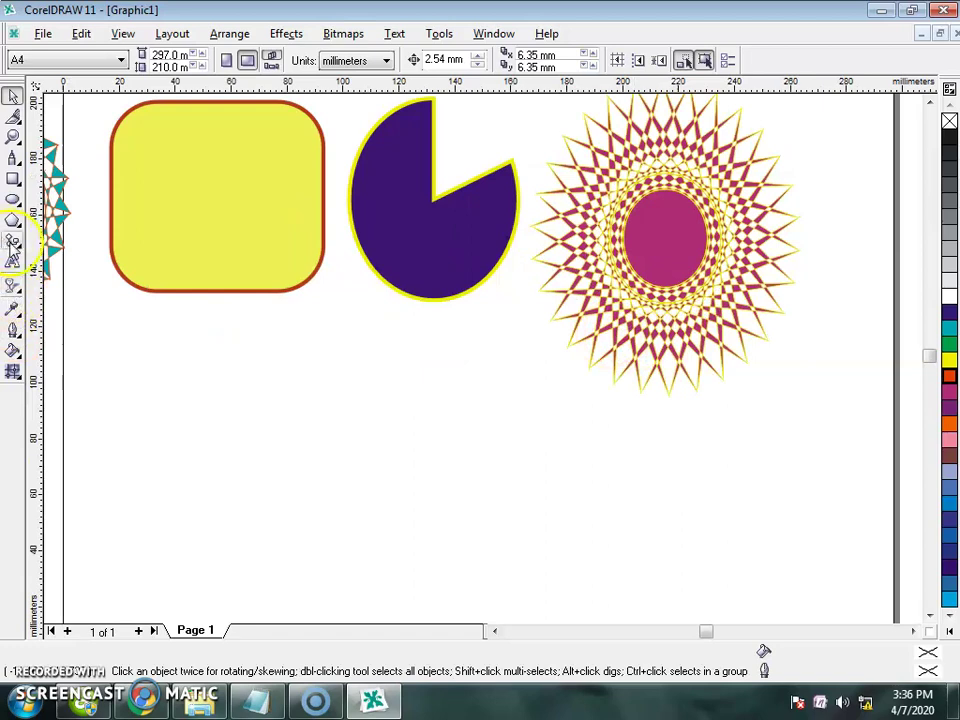
pyautogui.click(12, 242)
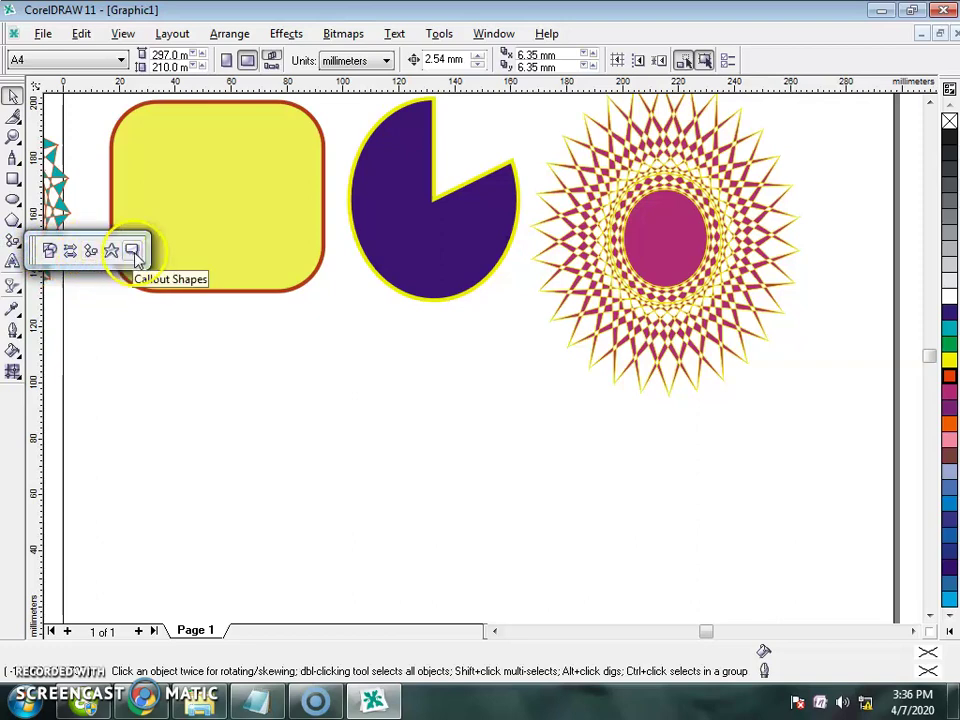
pyautogui.click(49, 252)
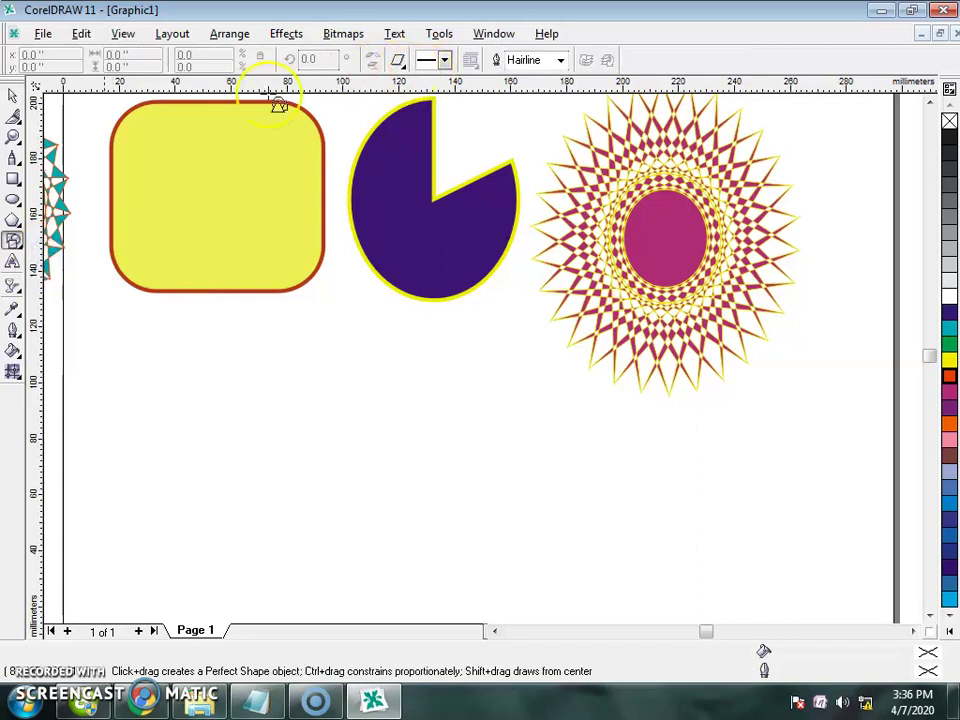
pyautogui.click(398, 62)
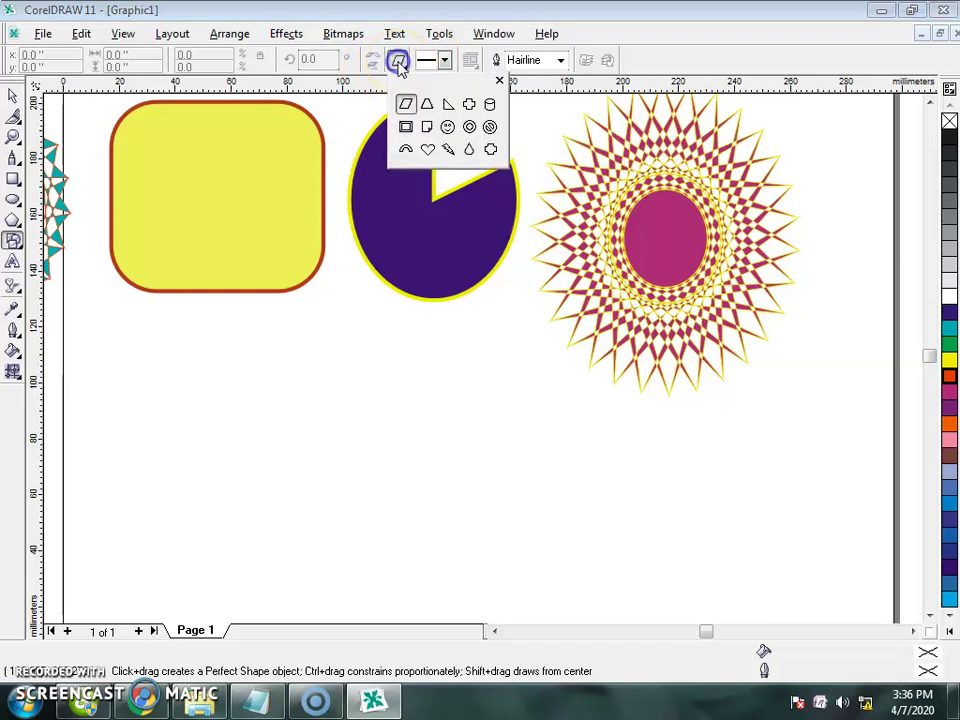
pyautogui.click(428, 150)
pyautogui.moveTo(110, 318); pyautogui.dragTo(335, 564)
pyautogui.click(949, 357)
pyautogui.click(950, 341)
# Draw a smiley face basic shape beside the green heart and resize it to about 83 mm wide and 97 mm high.
pyautogui.click(399, 63)
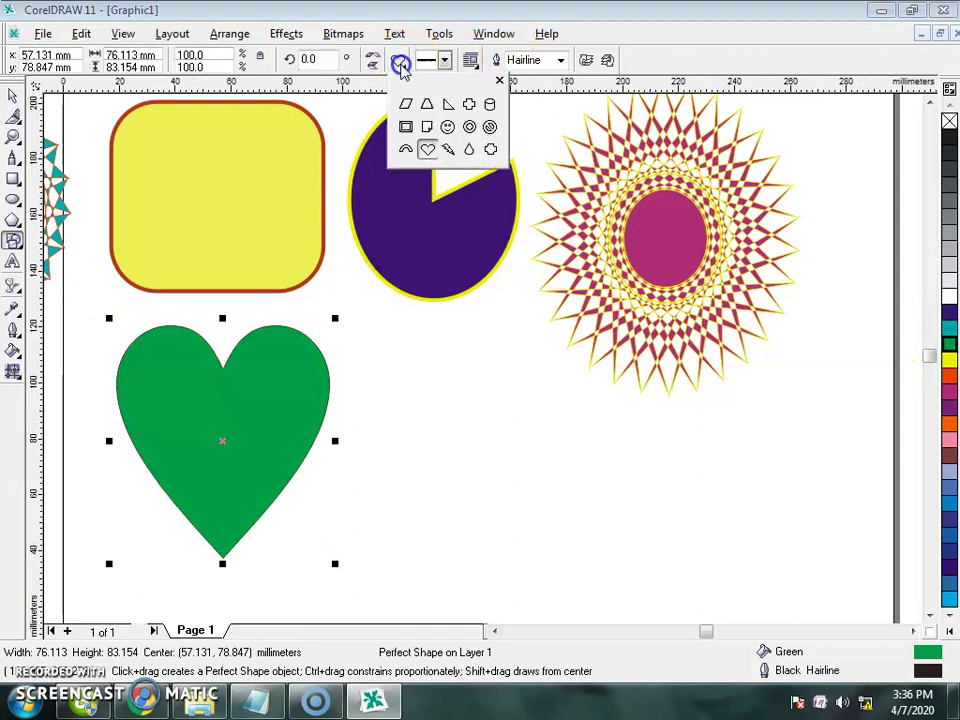
pyautogui.click(447, 127)
pyautogui.moveTo(360, 345); pyautogui.dragTo(602, 589)
pyautogui.moveTo(602, 437); pyautogui.dragTo(540, 447)
pyautogui.click(12, 93)
pyautogui.moveTo(435, 454); pyautogui.dragTo(478, 435)
pyautogui.moveTo(458, 574); pyautogui.dragTo(460, 546)
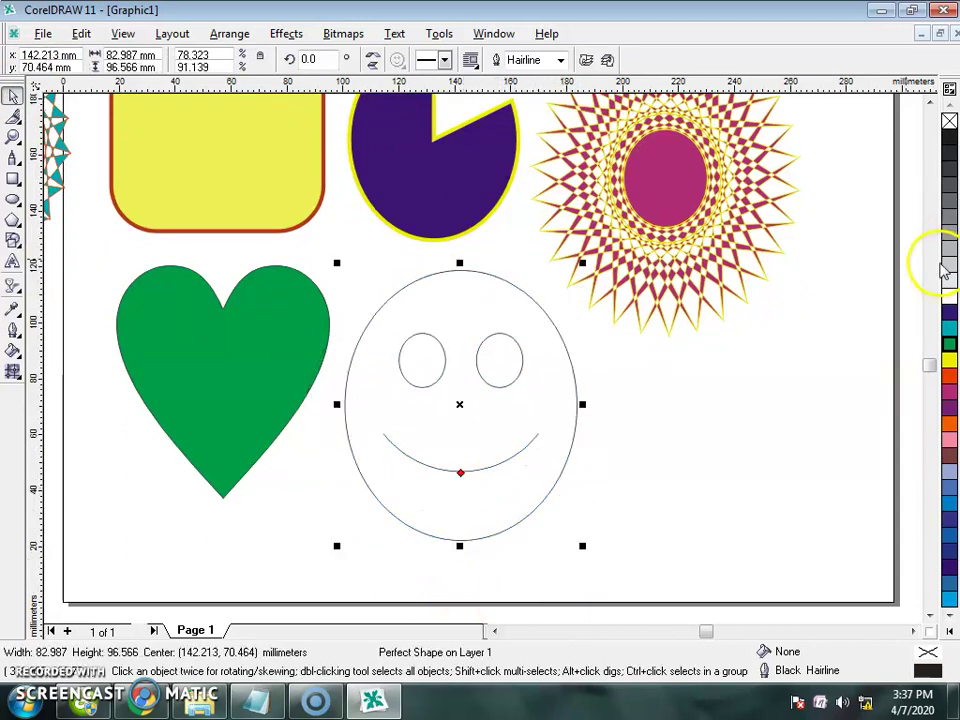
# Try Blue and Magenta fills on the smiley face, settle on Pink, and shift it slightly toward the heart.
pyautogui.click(948, 316)
pyautogui.scroll(-5, 940, 405)
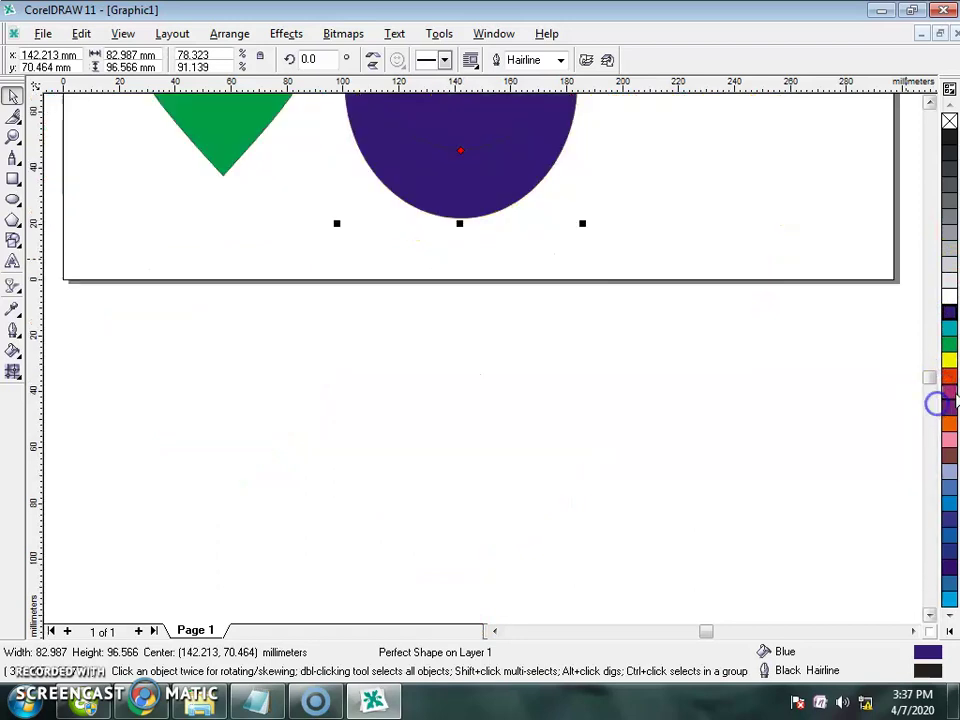
pyautogui.click(946, 392)
pyautogui.click(929, 103)
pyautogui.scroll(5, 929, 103)
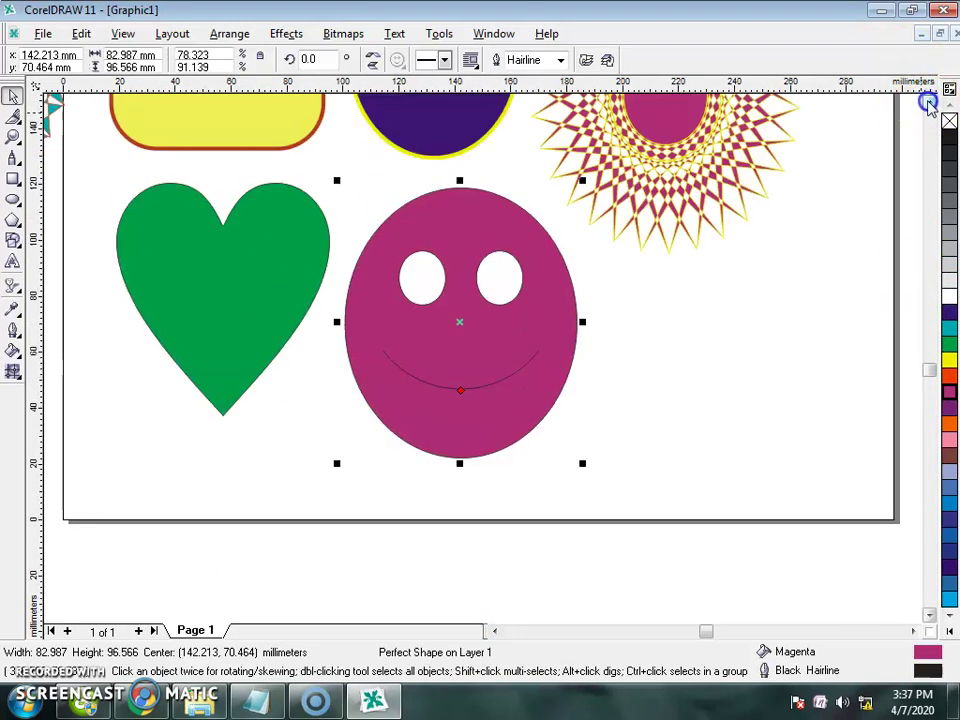
pyautogui.click(948, 440)
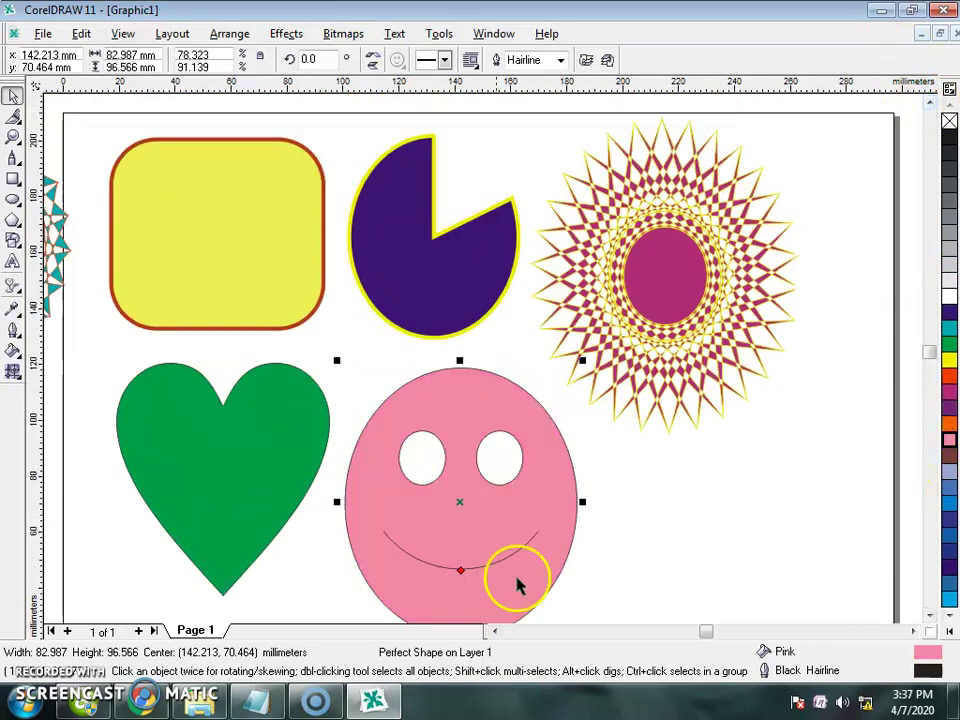
pyautogui.moveTo(514, 579); pyautogui.dragTo(482, 583)
pyautogui.press('Escape')
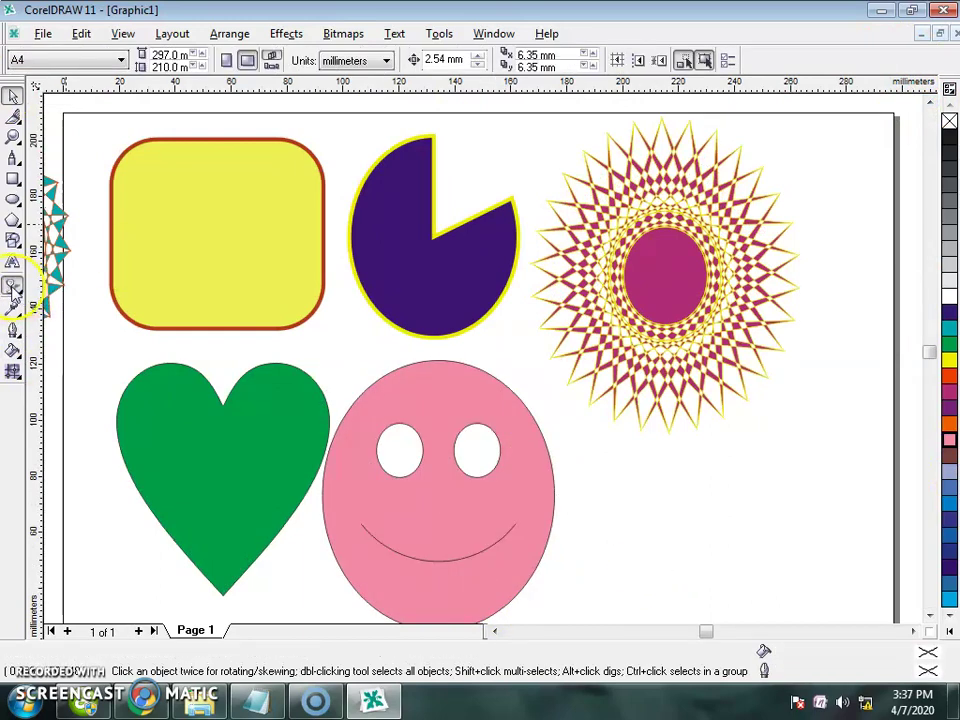
# Draw a circular flowchart shape with a squared tail, about 76 mm across, below the magenta star and fill it with Red.
pyautogui.click(12, 287)
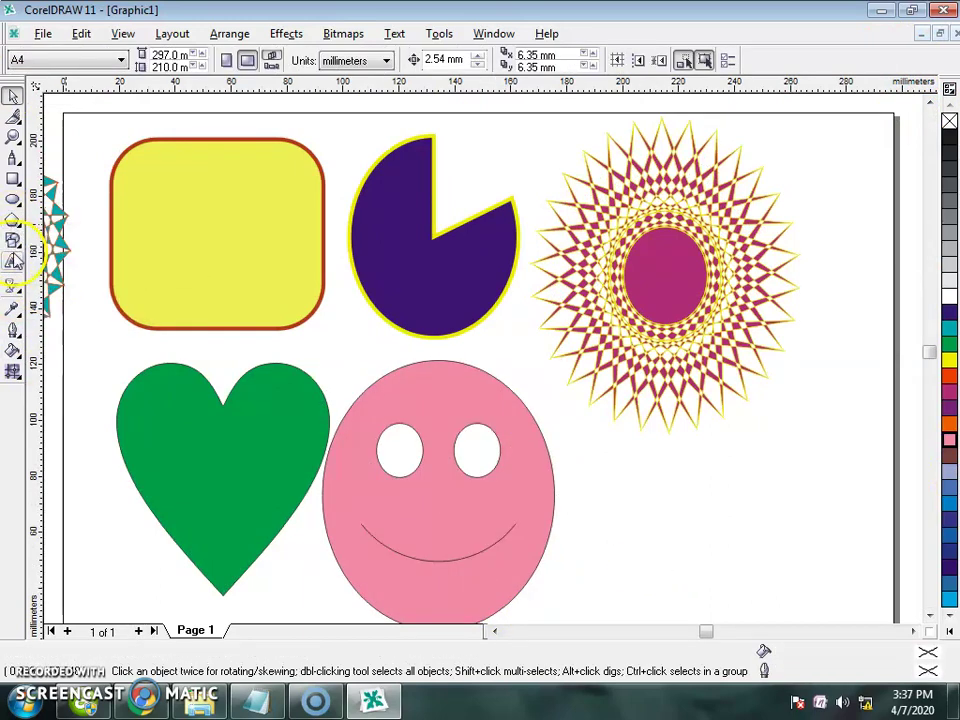
pyautogui.click(13, 240)
pyautogui.click(15, 243)
pyautogui.click(92, 252)
pyautogui.click(397, 60)
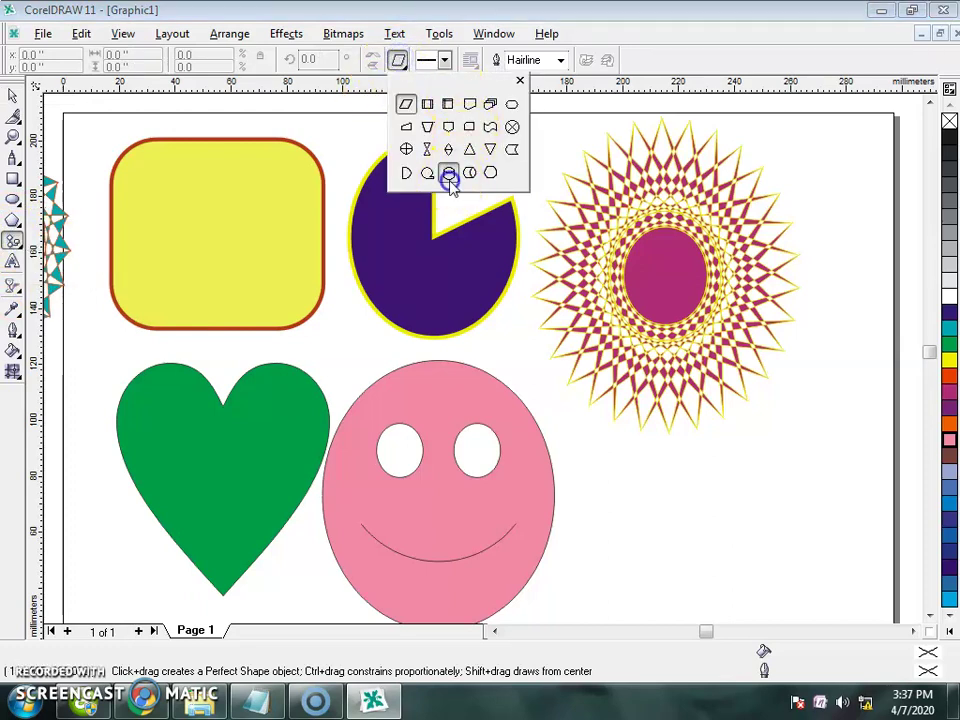
pyautogui.click(426, 175)
pyautogui.scroll(-1, 660, 462)
pyautogui.moveTo(643, 456); pyautogui.dragTo(706, 594)
pyautogui.click(945, 400)
pyautogui.click(948, 378)
# Move the cyan star down so that it sits beside the green heart at the page's left edge.
pyautogui.click(15, 96)
pyautogui.click(525, 171)
pyautogui.moveTo(182, 300); pyautogui.dragTo(195, 454)
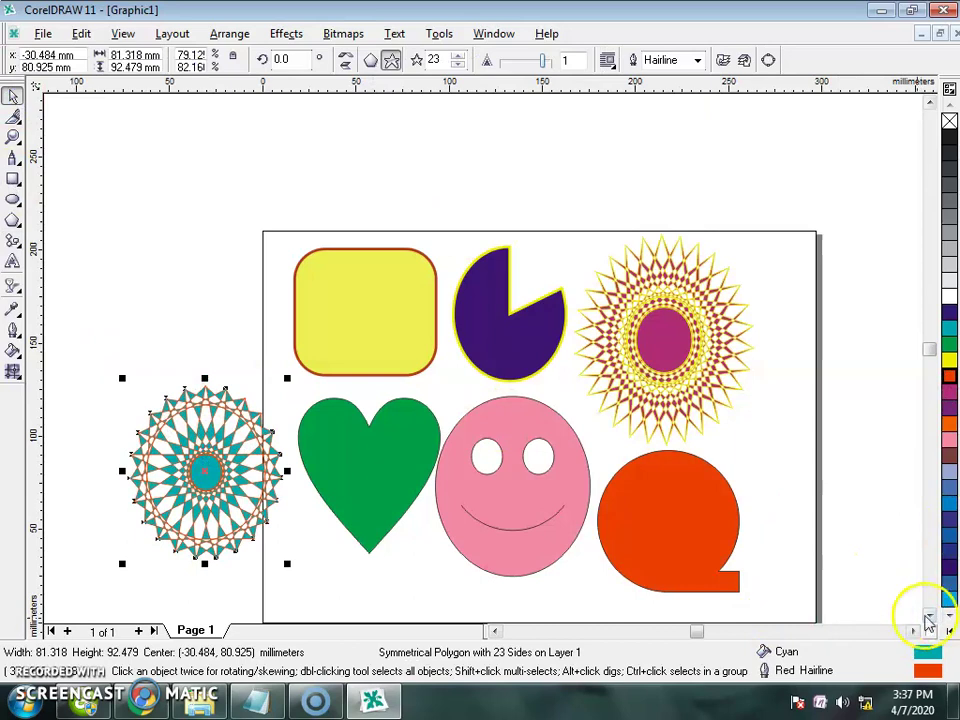
pyautogui.click(929, 616)
pyautogui.click(881, 540)
# Try a 4 pt outline on the red flowchart shape, and set its outline width to 8 pt.
pyautogui.click(650, 395)
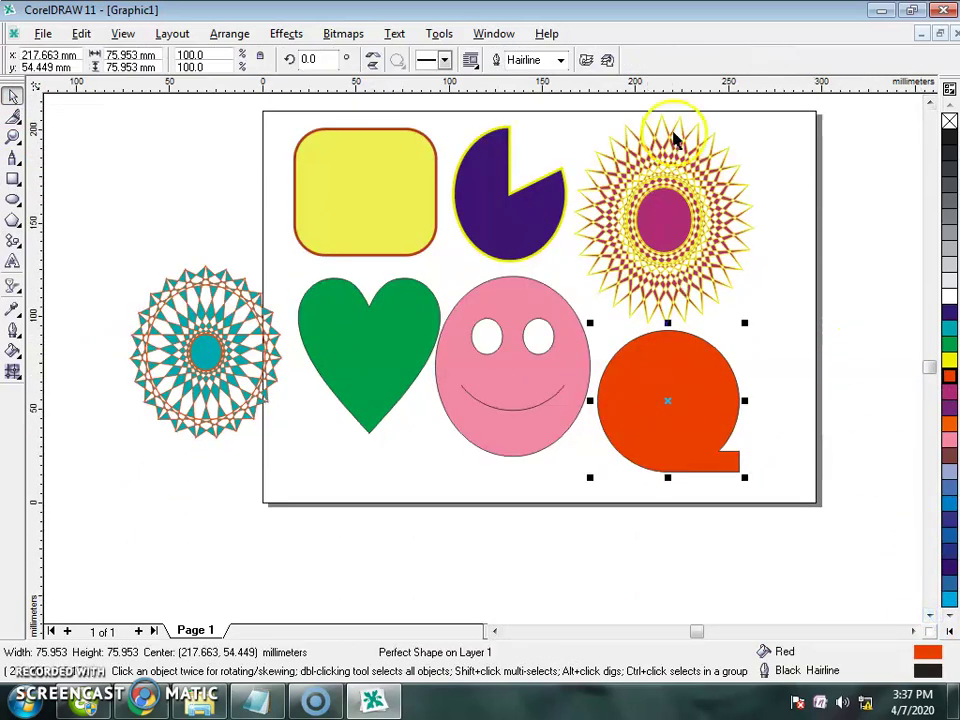
pyautogui.click(561, 60)
pyautogui.click(536, 140)
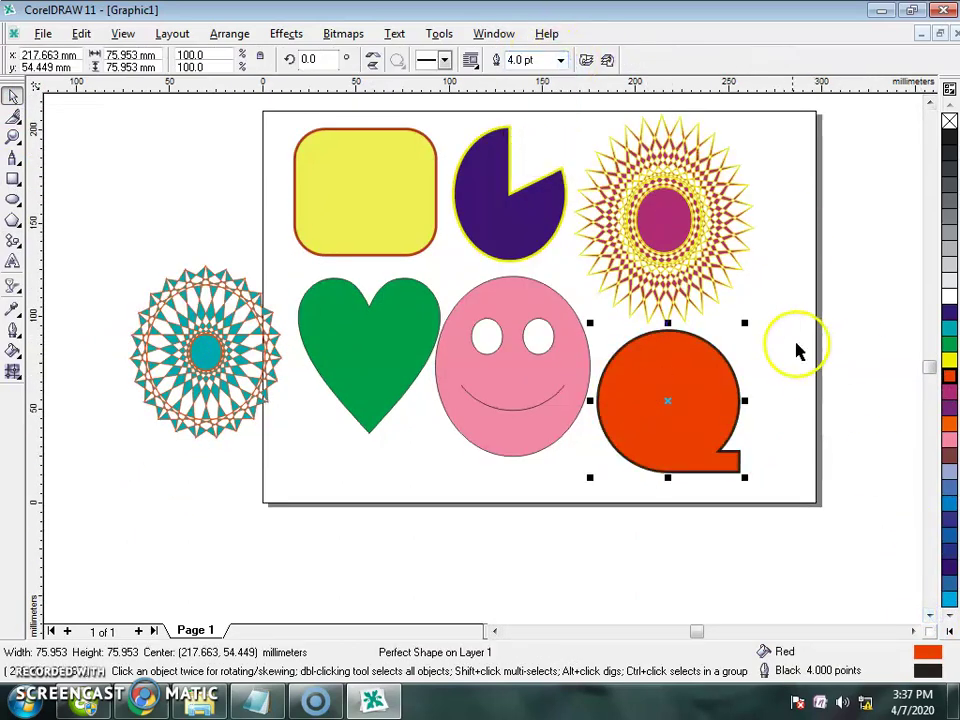
pyautogui.click(561, 60)
pyautogui.click(536, 147)
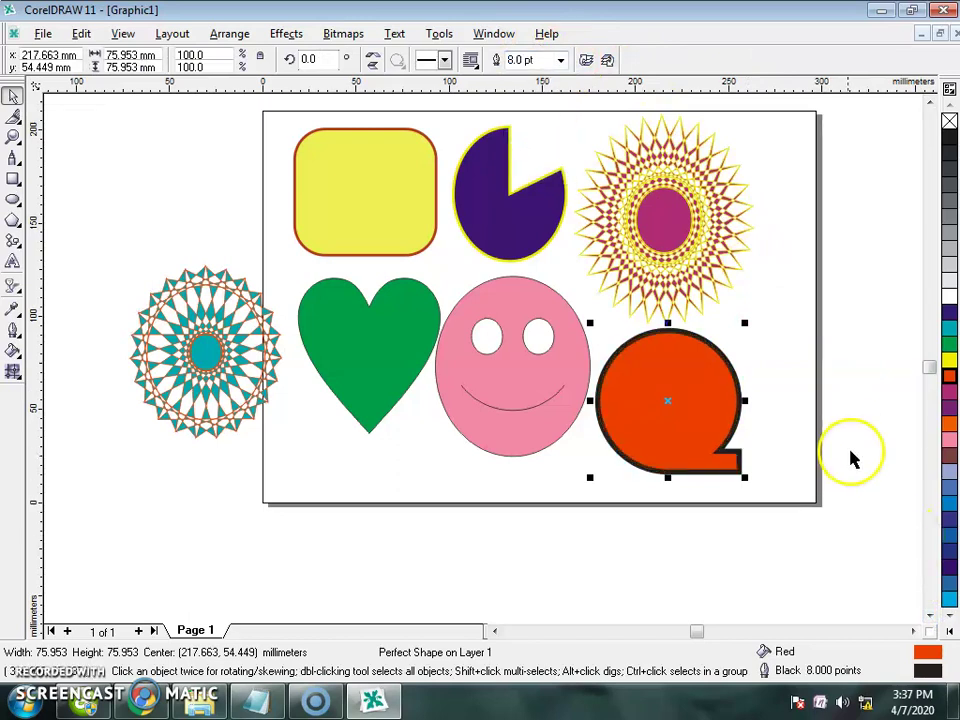
# Try two dotted line styles on the red flowchart shape's outline, and apply a dashed style.
pyautogui.scroll(2, 851, 456)
pyautogui.click(444, 60)
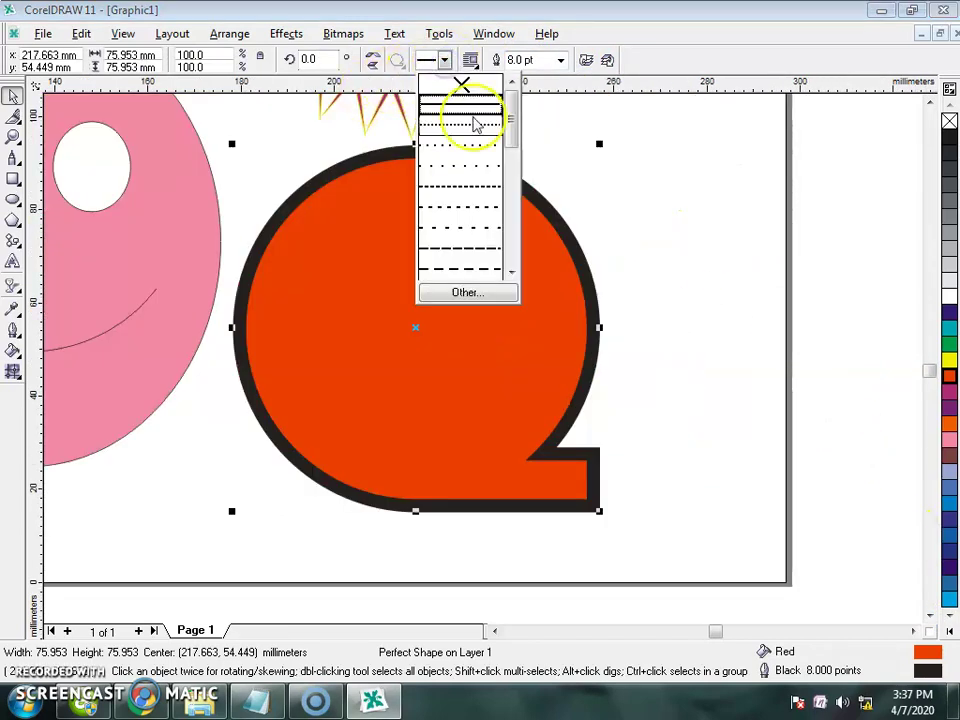
pyautogui.click(476, 124)
pyautogui.click(444, 60)
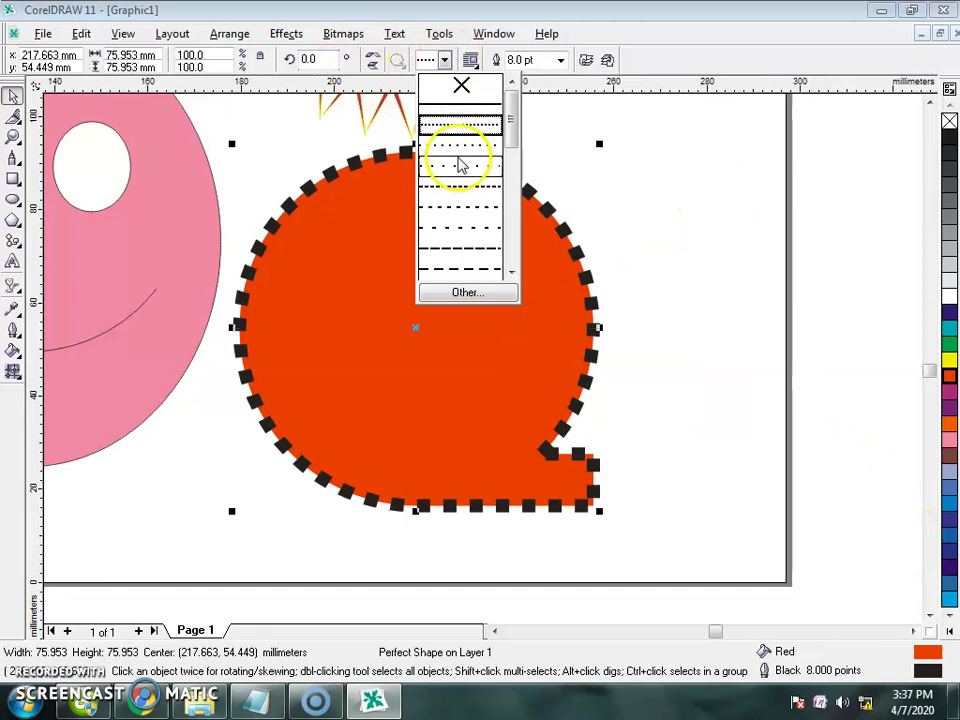
pyautogui.click(459, 164)
pyautogui.click(444, 60)
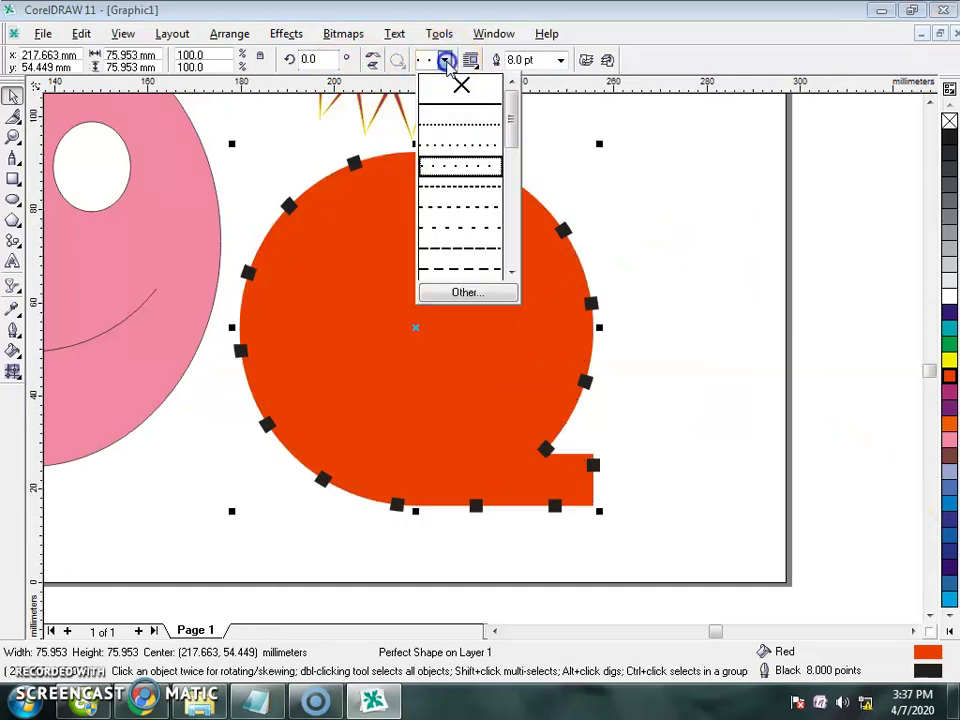
pyautogui.click(452, 242)
pyautogui.click(628, 290)
pyautogui.scroll(-3, 640, 300)
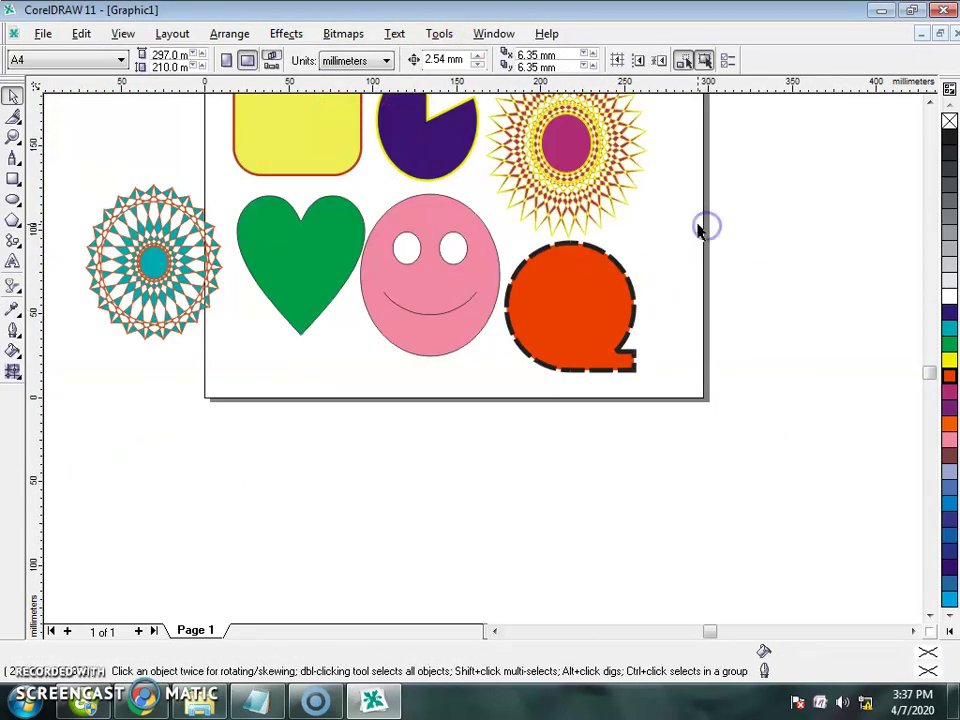
pyautogui.scroll(3, 840, 200)
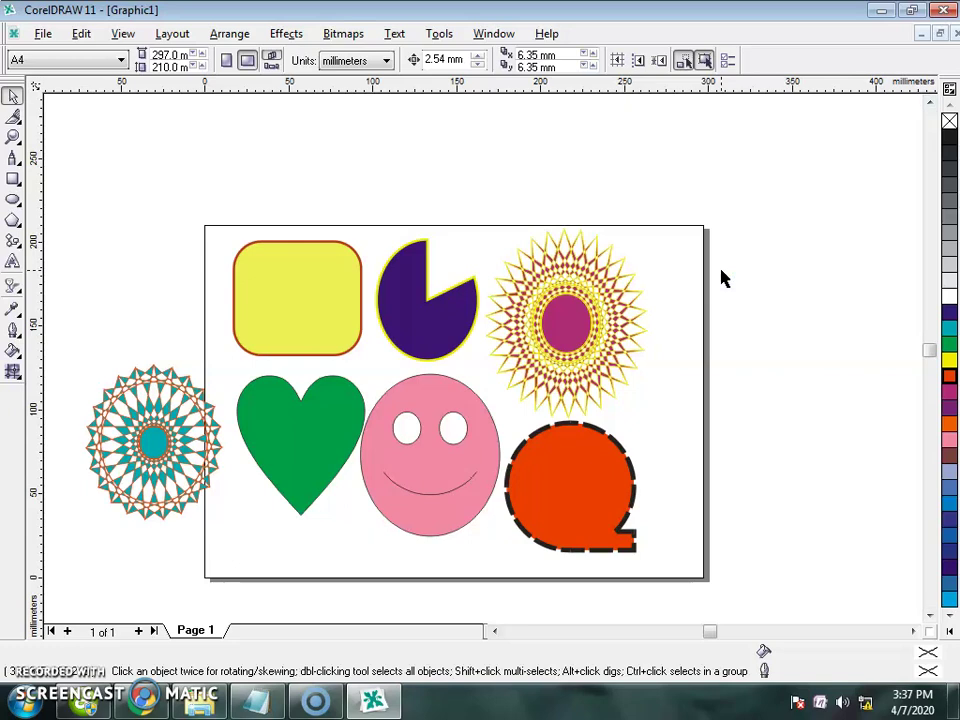
# Shrink both interlaced stars and place the cyan one, about 55 mm wide and 63 mm high, below and right of the magenta one.
pyautogui.moveTo(88, 388); pyautogui.dragTo(573, 353)
pyautogui.click(574, 369)
pyautogui.moveTo(563, 452); pyautogui.dragTo(605, 403)
# Narrow the red flowchart shape, and shift it and the pink smiley face to the right to space out the lower row.
pyautogui.click(640, 487)
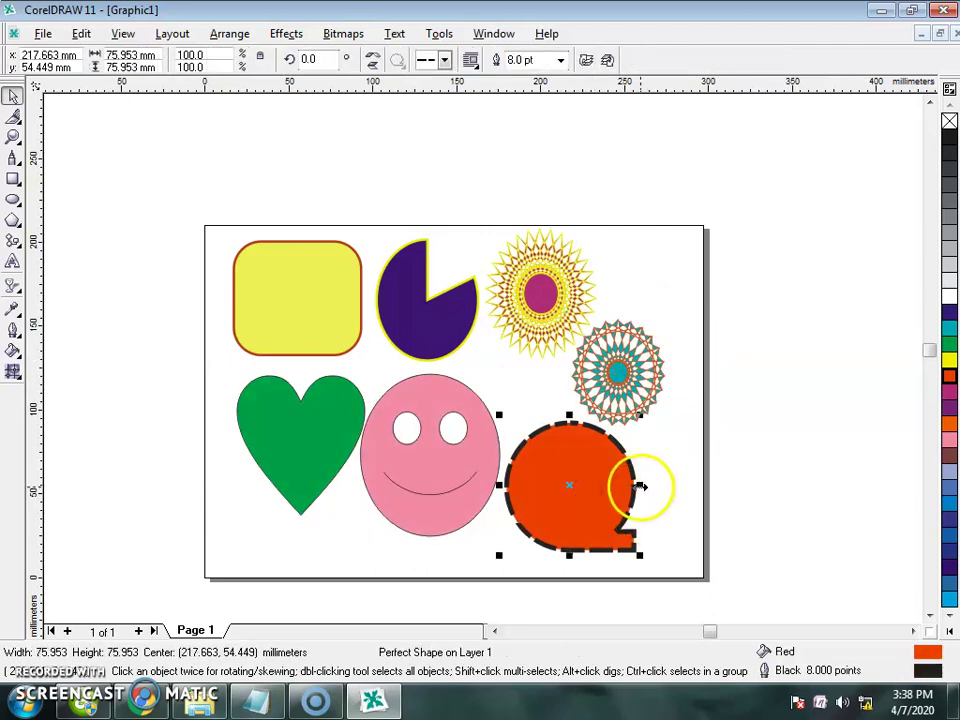
pyautogui.moveTo(640, 487); pyautogui.dragTo(621, 489)
pyautogui.moveTo(575, 517); pyautogui.dragTo(606, 519)
pyautogui.moveTo(458, 493); pyautogui.dragTo(484, 512)
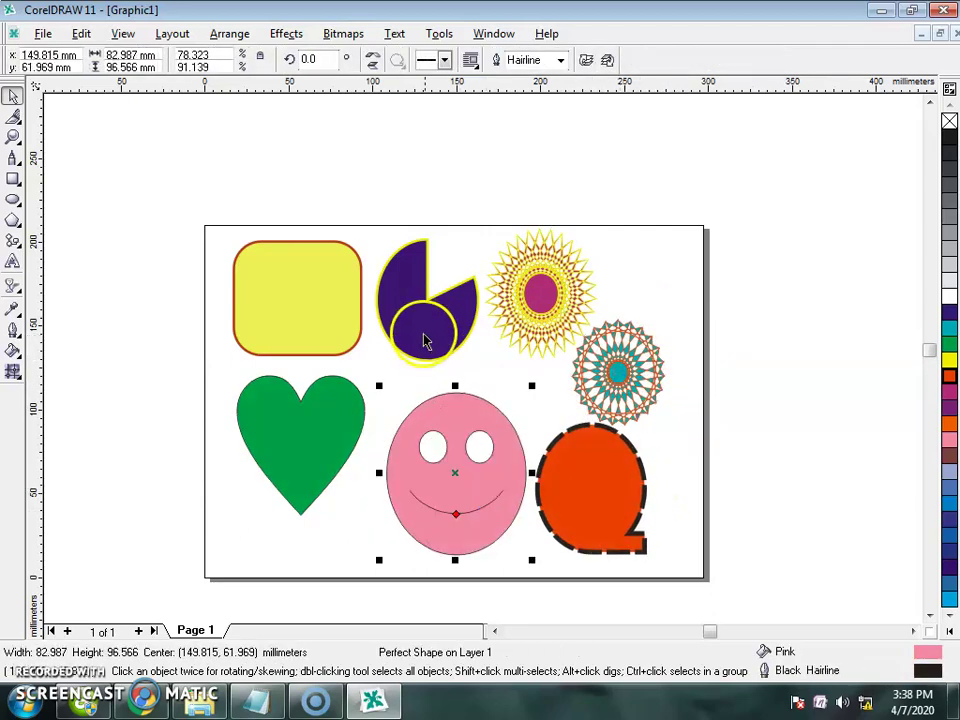
# Align the drawing into two rows: lower the pie, yellow rectangle and heart, and set the two stars side by side beside the pie.
pyautogui.moveTo(424, 341); pyautogui.dragTo(429, 354)
pyautogui.moveTo(294, 306); pyautogui.dragTo(301, 317)
pyautogui.moveTo(291, 441); pyautogui.dragTo(300, 480)
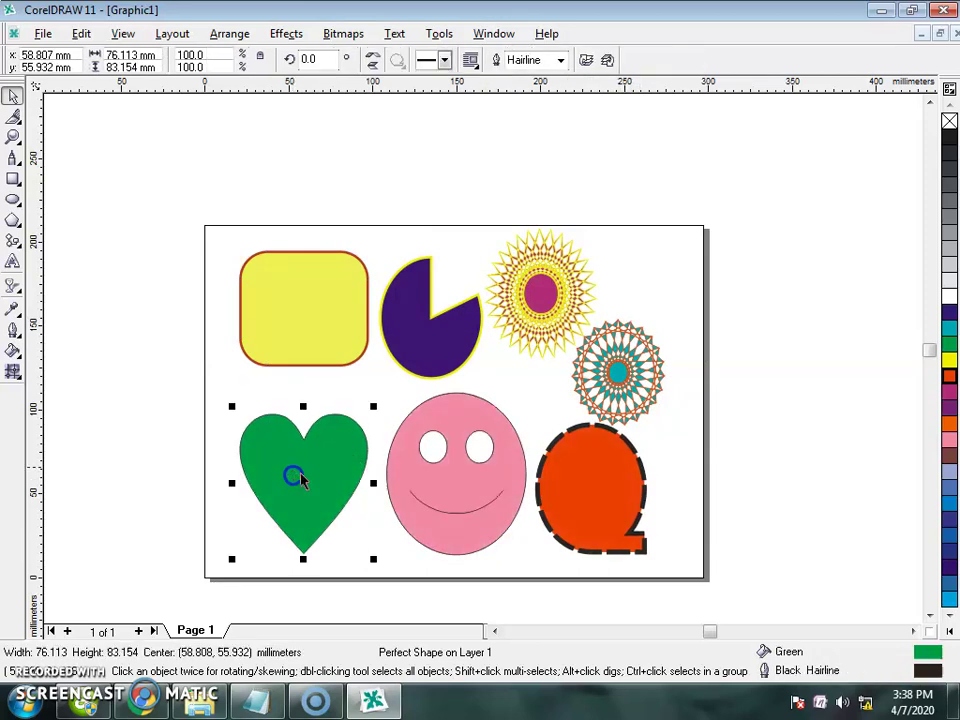
pyautogui.moveTo(618, 394); pyautogui.dragTo(648, 367)
pyautogui.moveTo(563, 297); pyautogui.dragTo(566, 339)
pyautogui.click(645, 337)
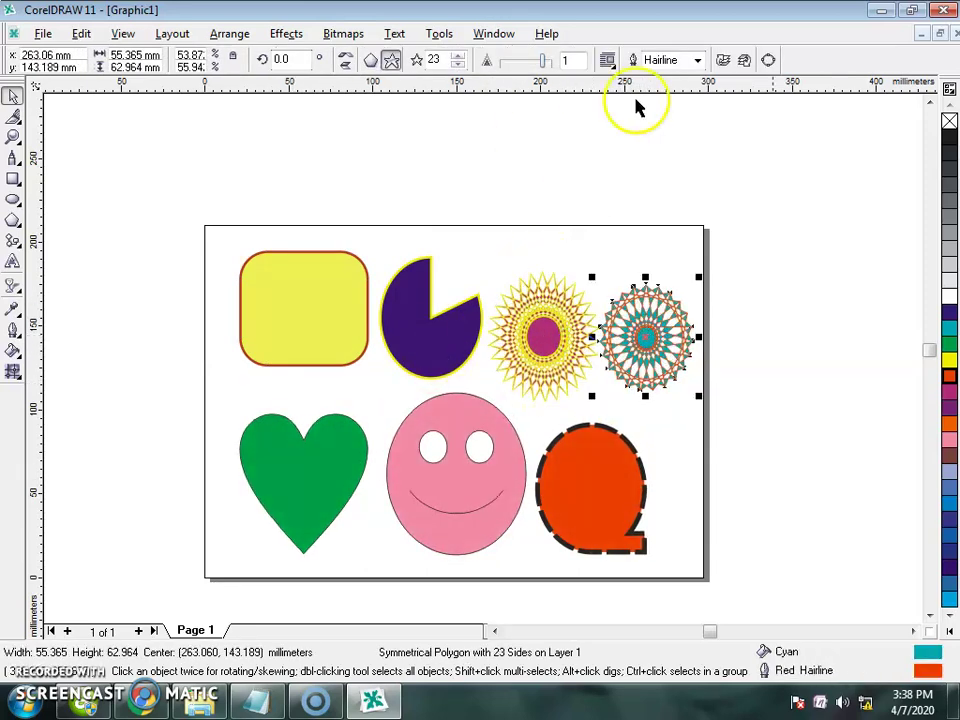